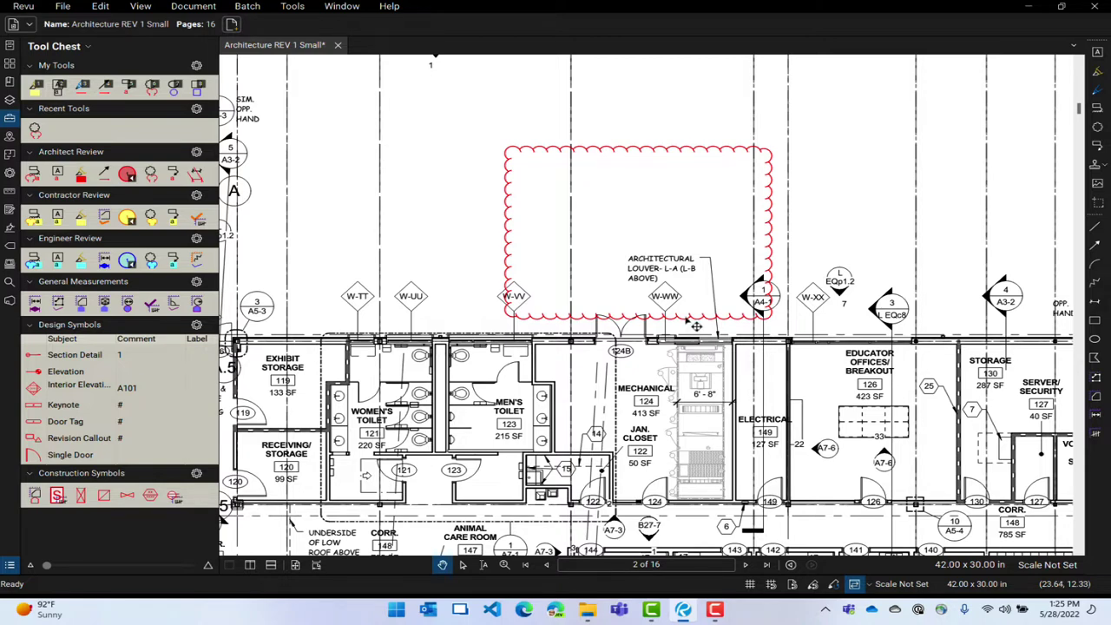
# Move the red cloud down over the Mechanical and Electrical rooms and add a control point along its top edge
pyautogui.moveTo(697, 325); pyautogui.dragTo(705, 469)
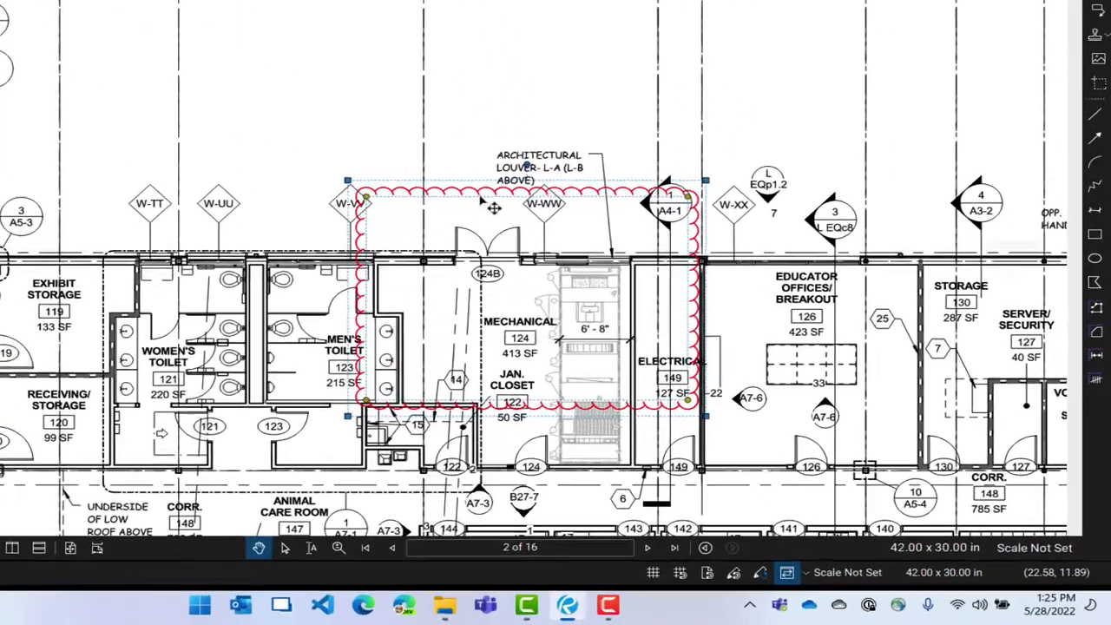
pyautogui.rightClick(625, 300)
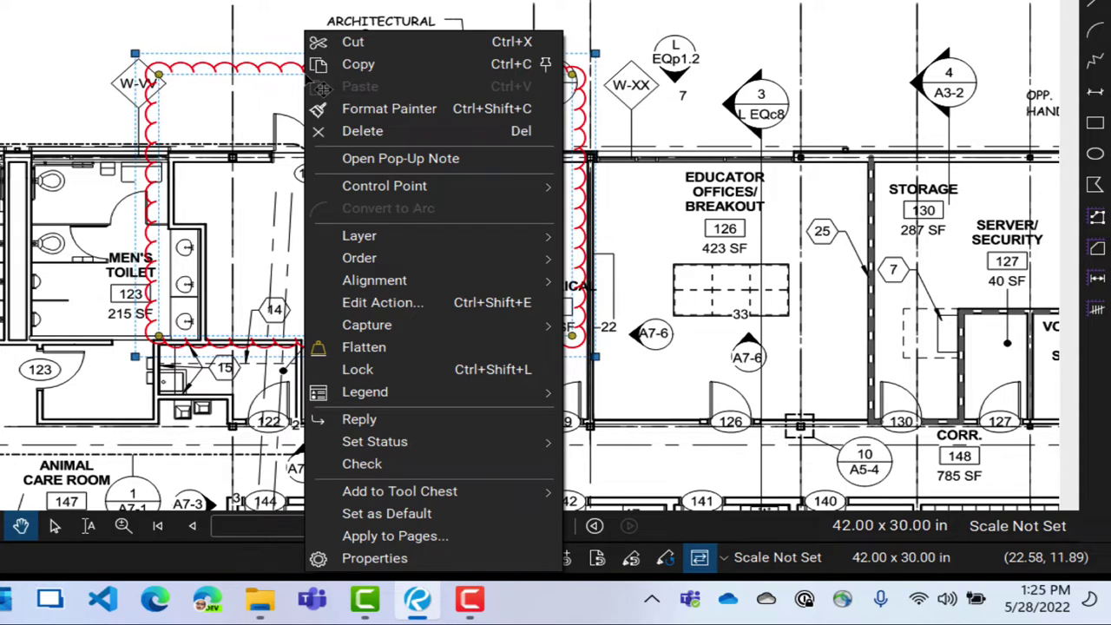
pyautogui.moveTo(426, 187)
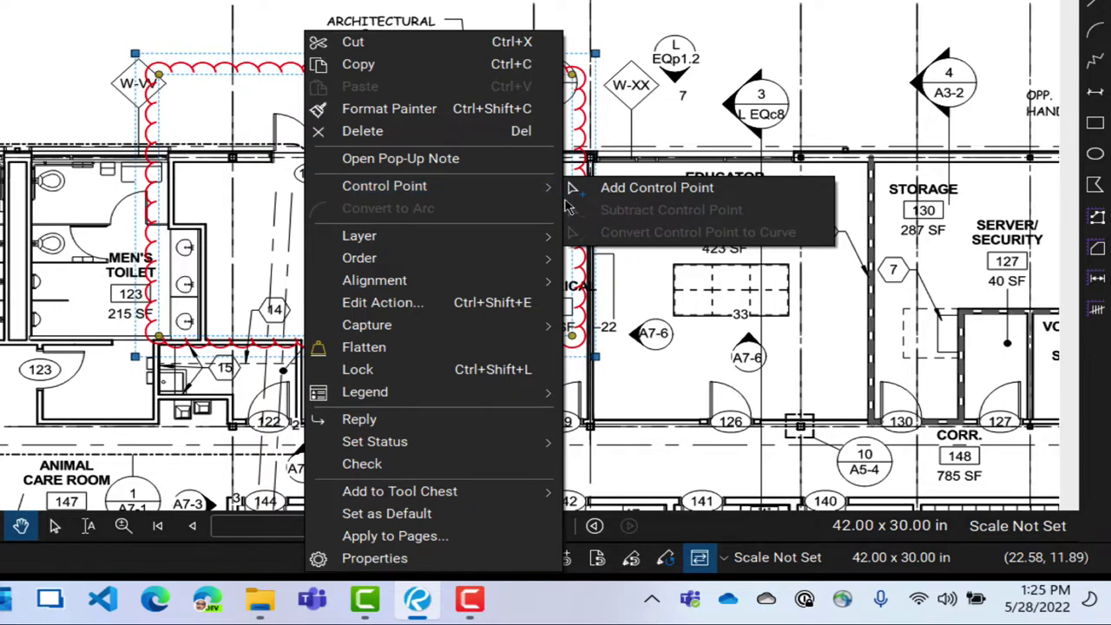
pyautogui.click(667, 195)
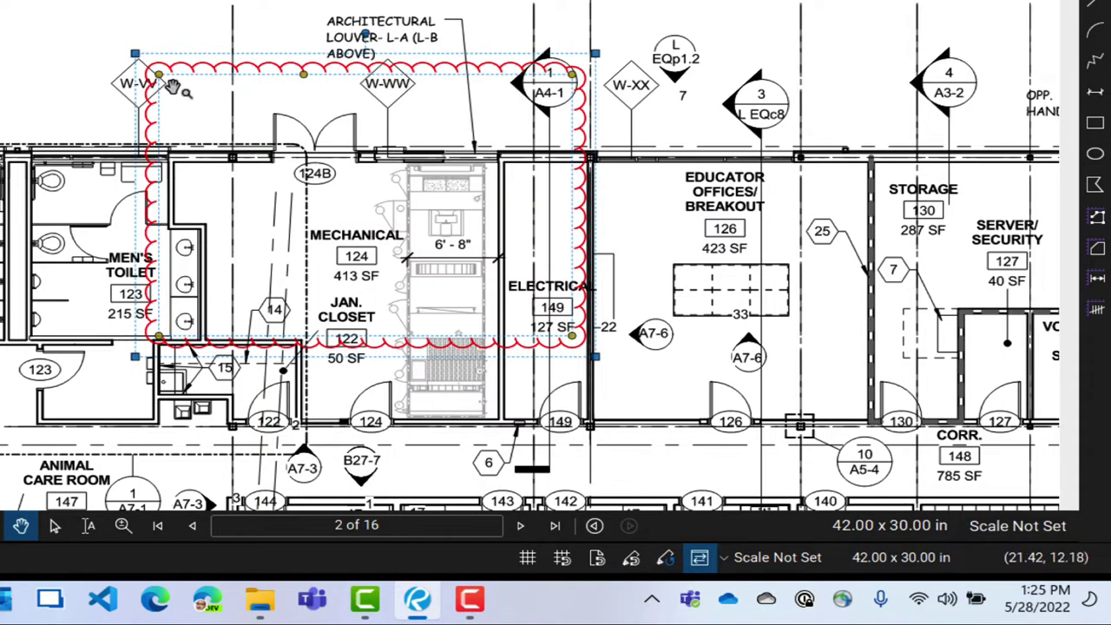
# Add another control point above the cloud's top edge and raise its upper-right corner level with it, forming a stepped outline
pyautogui.rightClick(358, 80)
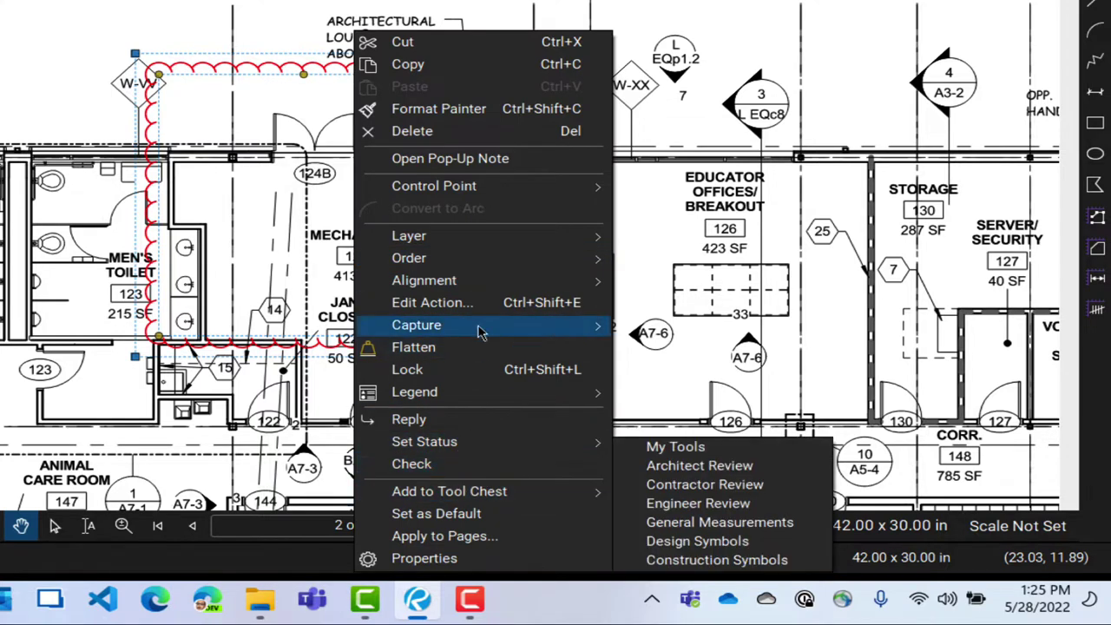
pyautogui.moveTo(508, 197)
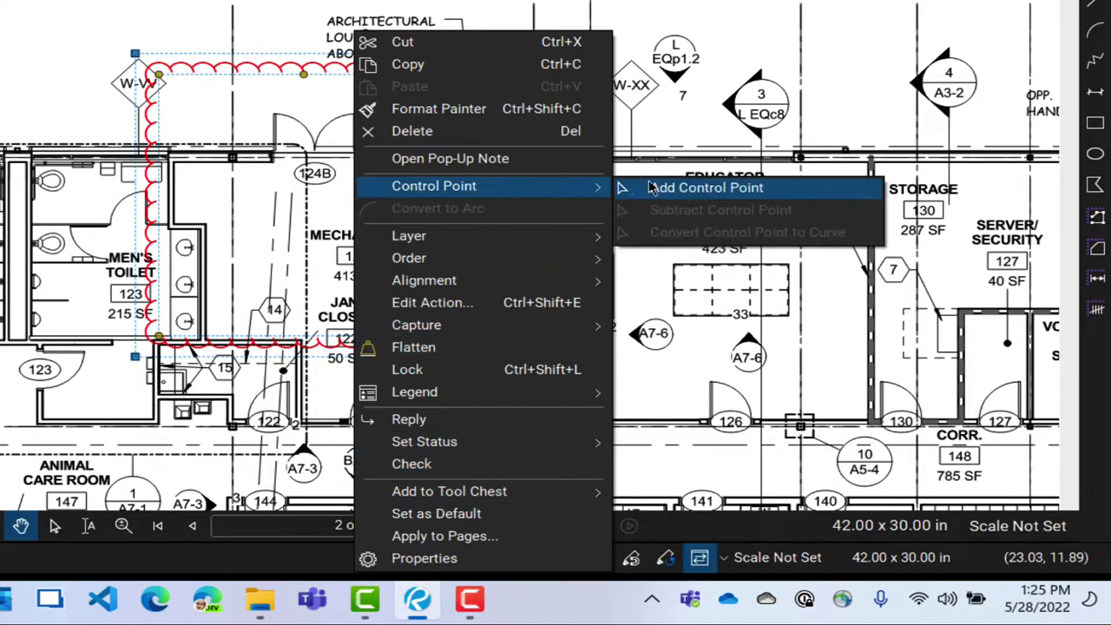
pyautogui.click(708, 188)
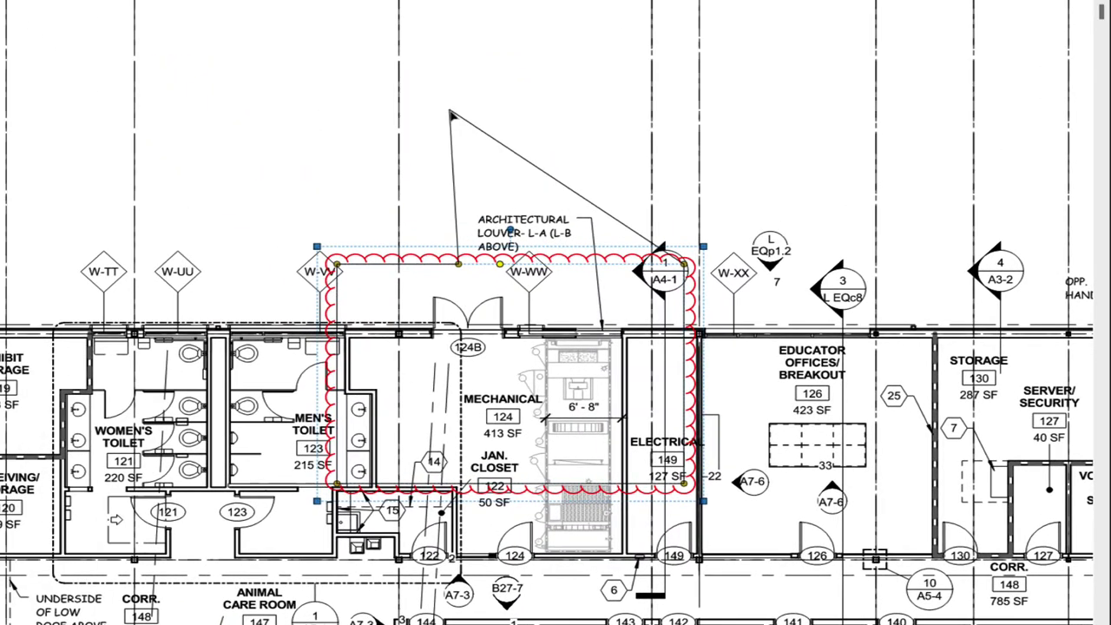
pyautogui.click(442, 97)
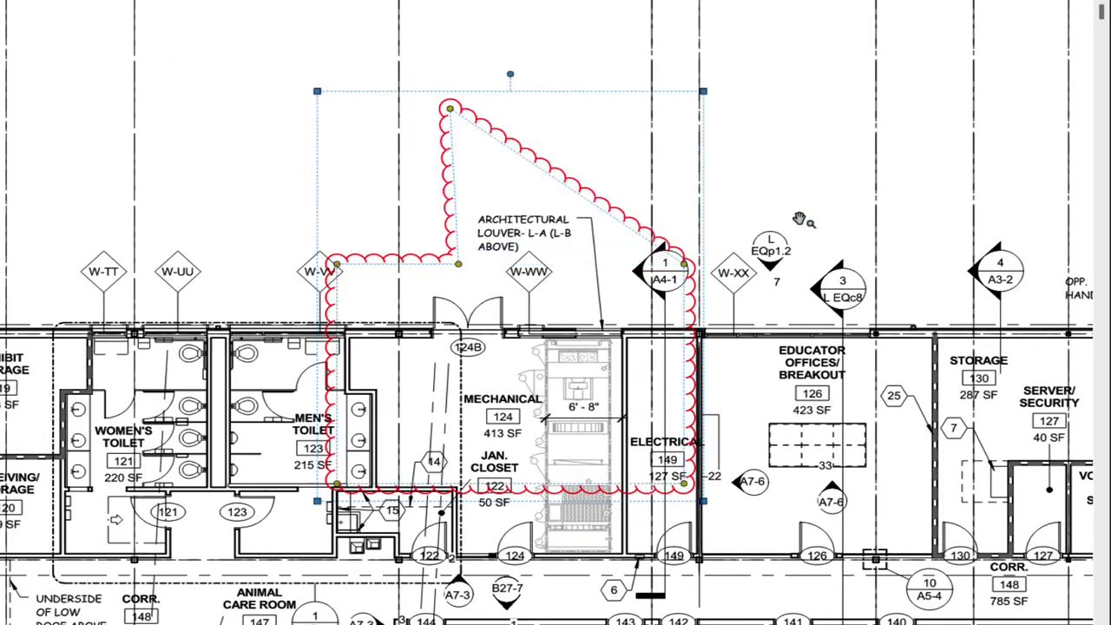
pyautogui.moveTo(685, 263); pyautogui.dragTo(691, 104)
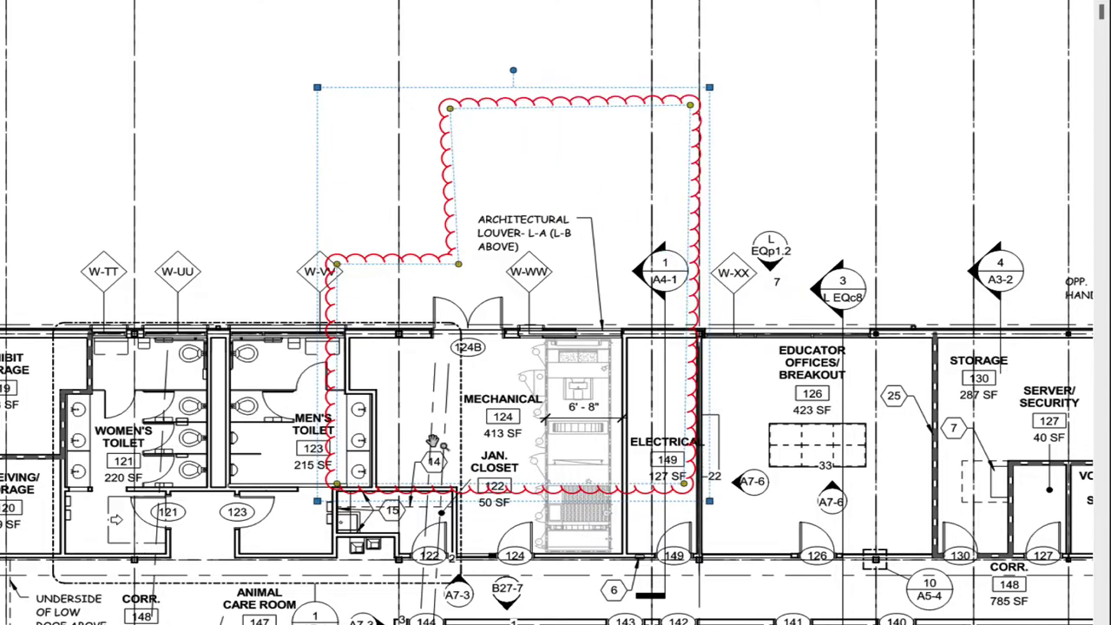
pyautogui.moveTo(458, 264); pyautogui.dragTo(443, 266)
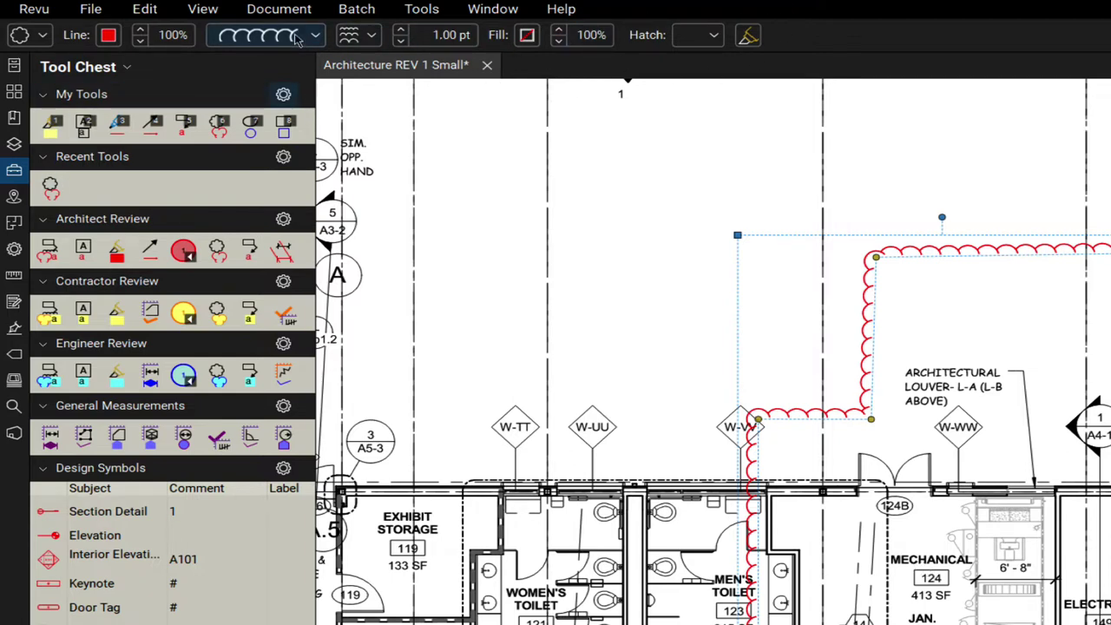
# Change the cloud's line color to bright blue
pyautogui.click(108, 38)
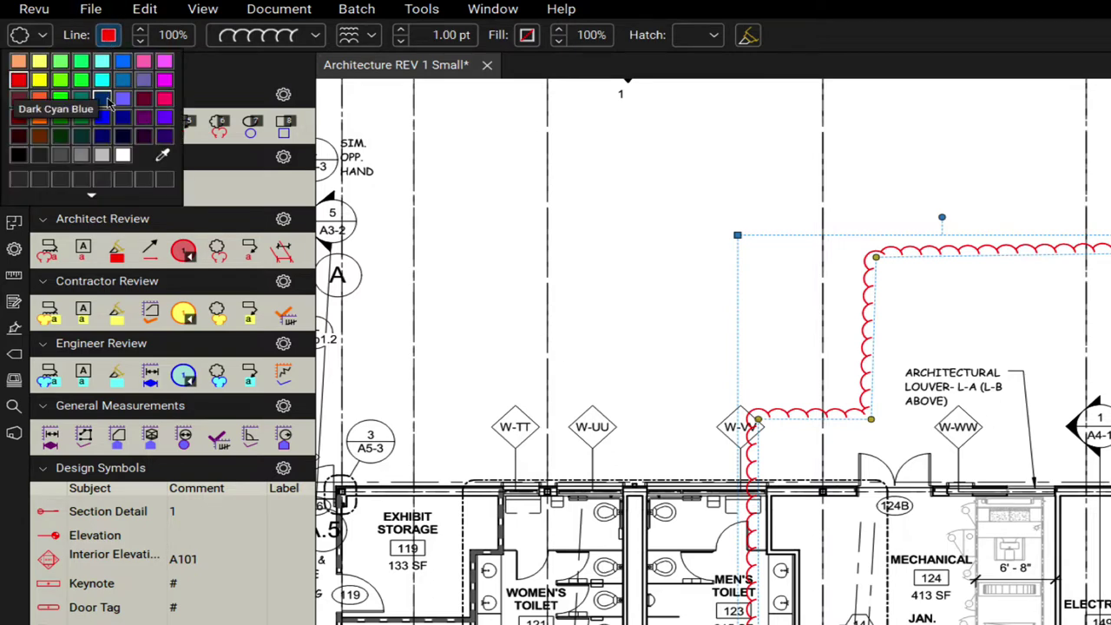
pyautogui.click(108, 102)
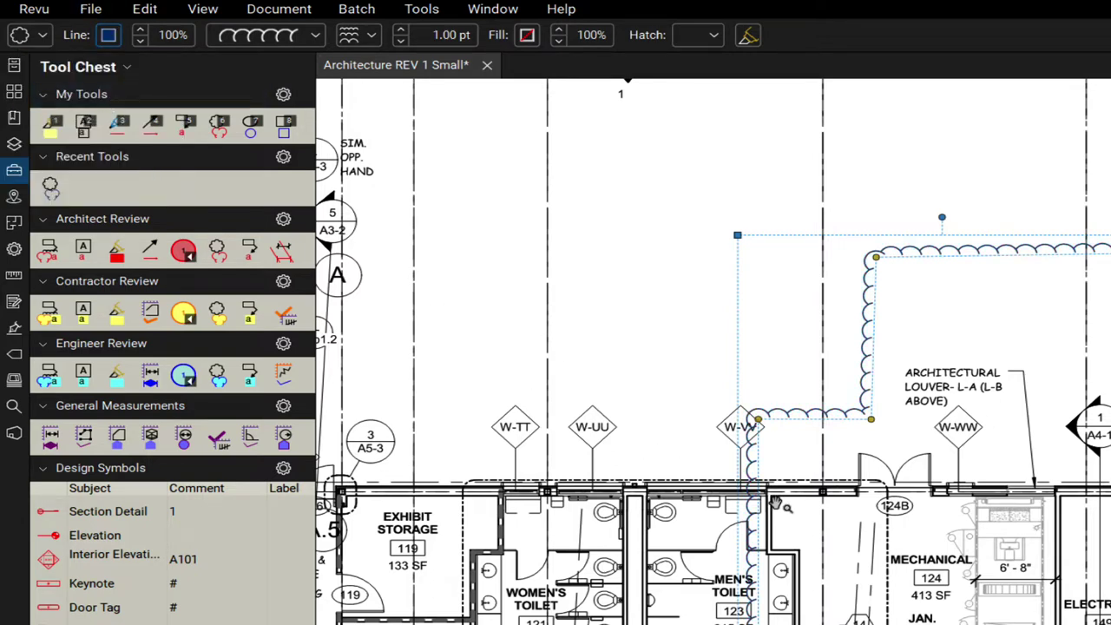
pyautogui.click(108, 38)
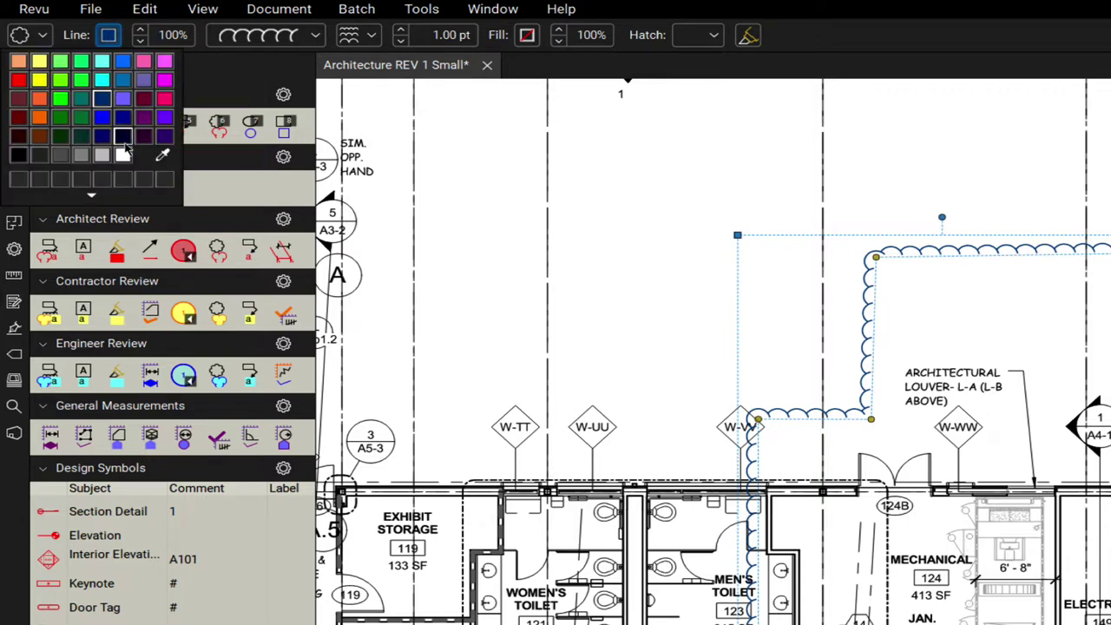
pyautogui.click(106, 122)
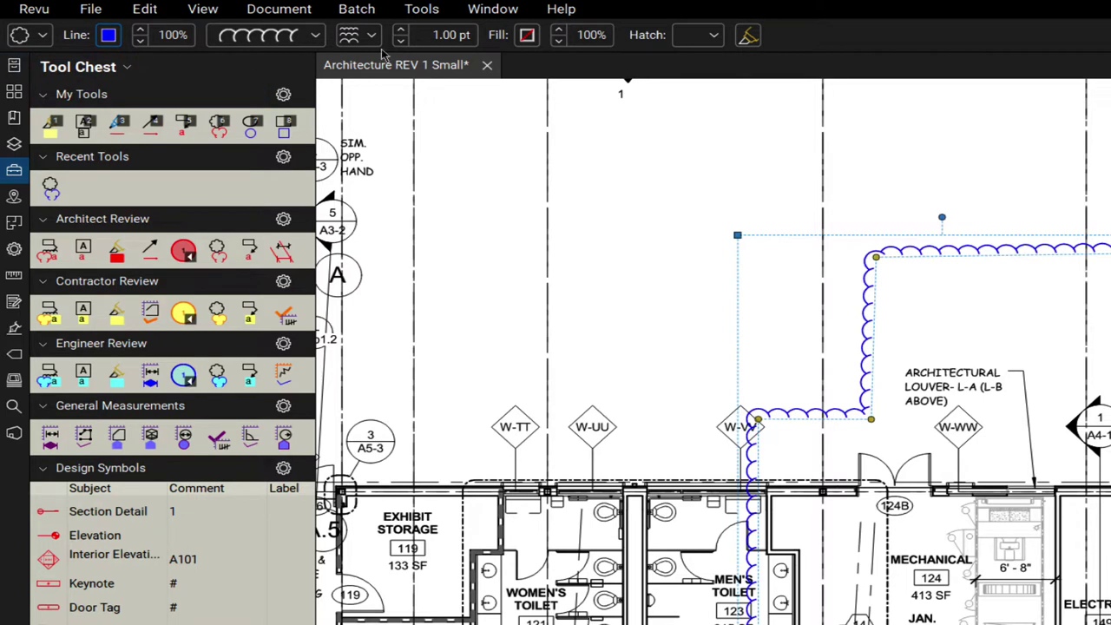
# Fill the cloud with cyan and lower the fill opacity to 20%
pyautogui.click(527, 35)
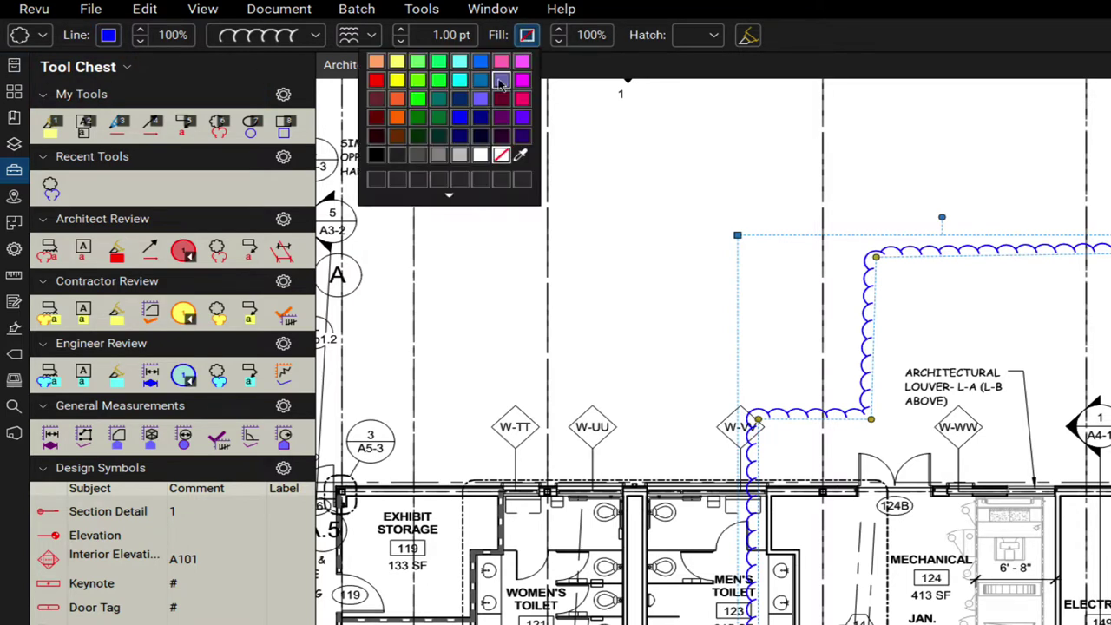
pyautogui.click(460, 80)
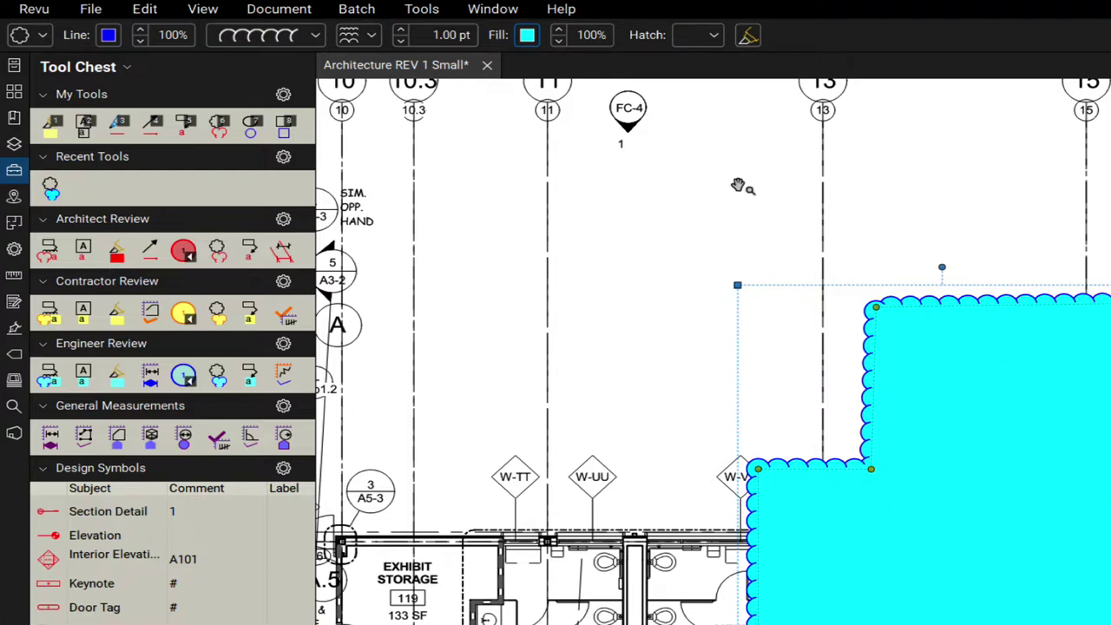
pyautogui.click(561, 42)
pyautogui.click(560, 42)
pyautogui.click(560, 41)
pyautogui.click(560, 42)
pyautogui.click(560, 42)
pyautogui.click(560, 42)
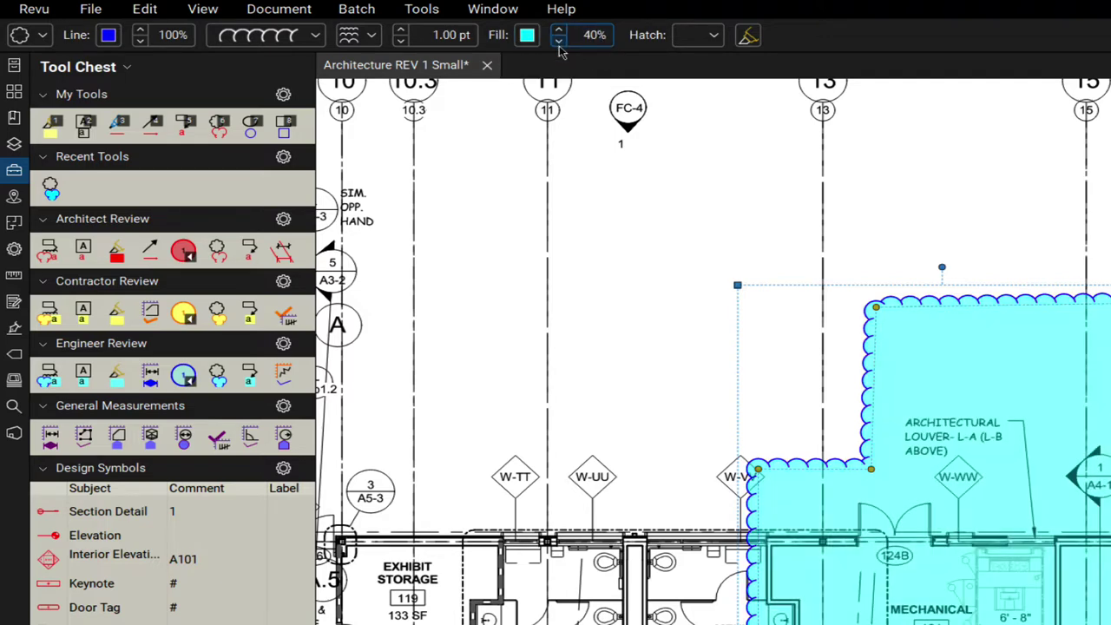
pyautogui.click(560, 42)
pyautogui.click(560, 45)
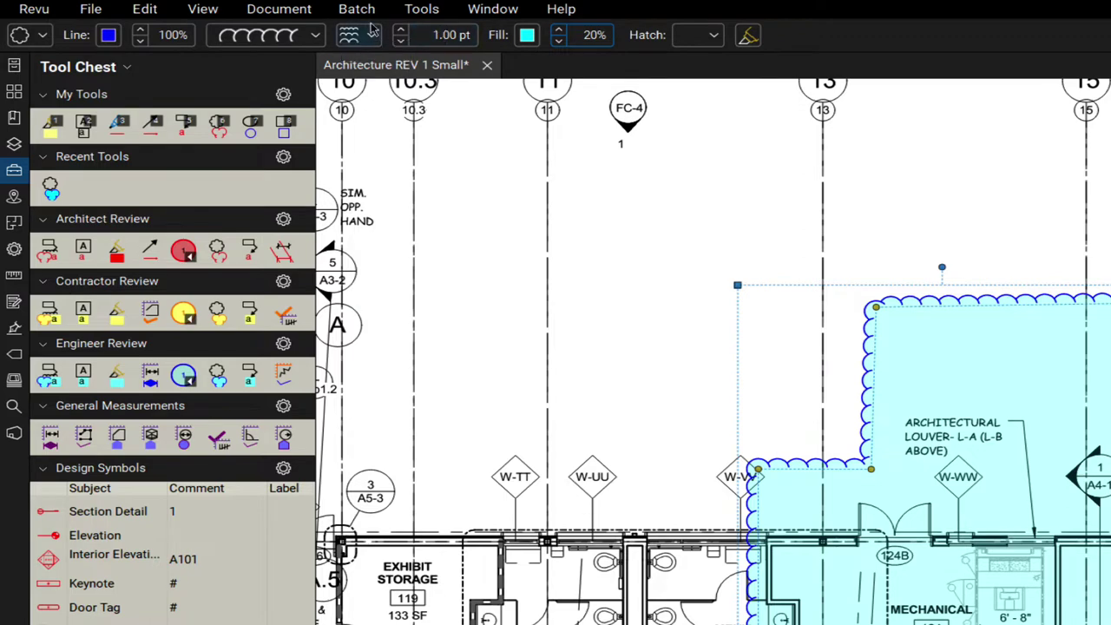
# Increase the cloud's line width to 2.00 pt
pyautogui.click(403, 30)
pyautogui.click(403, 30)
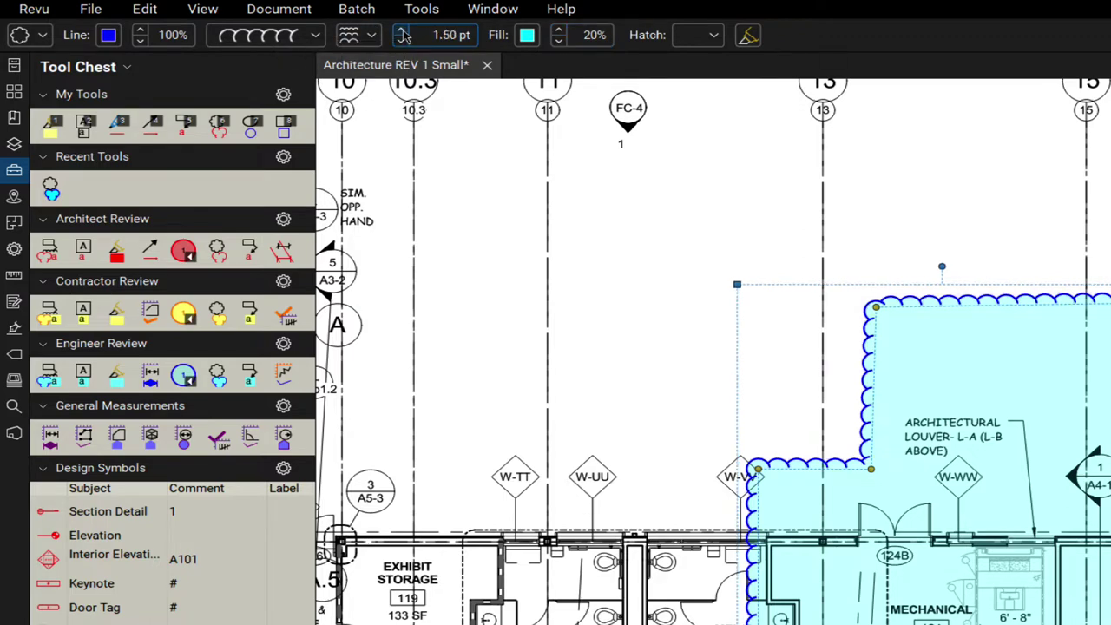
pyautogui.click(403, 31)
pyautogui.click(403, 31)
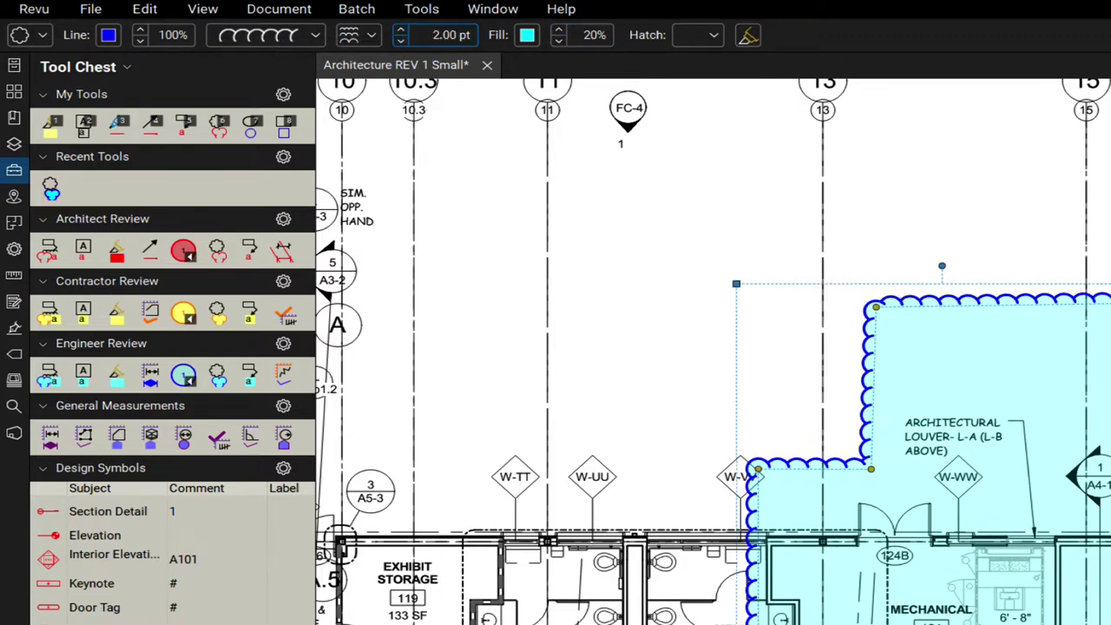
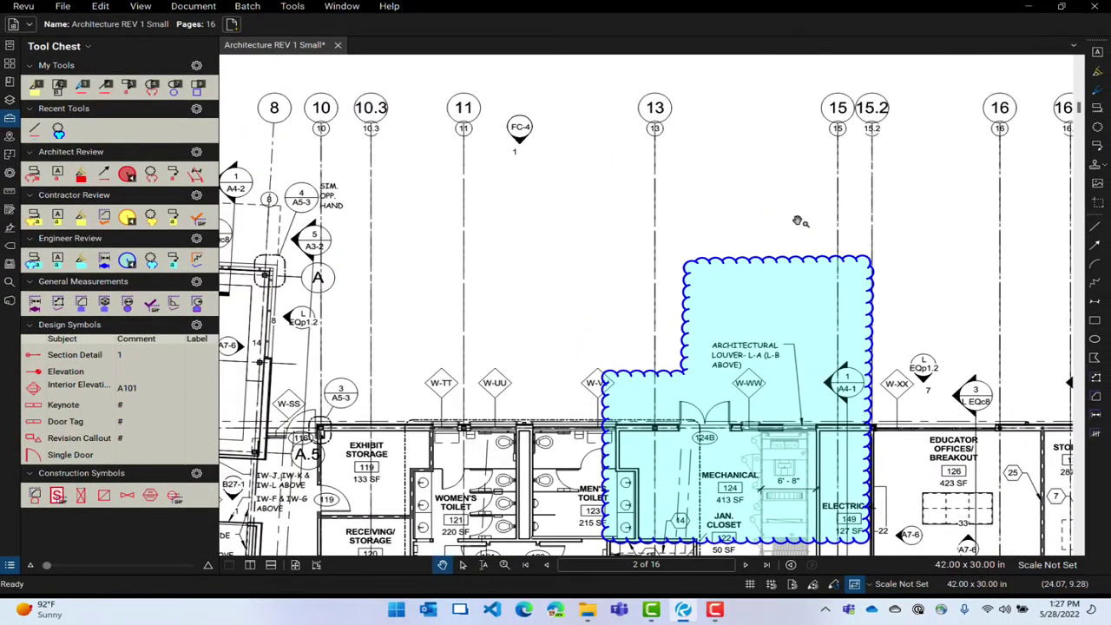
# Draw a three-point red polyline in the empty area above the floor plan and lower its middle vertex
pyautogui.click(1097, 284)
pyautogui.click(500, 234)
pyautogui.click(585, 185)
pyautogui.doubleClick(739, 185)
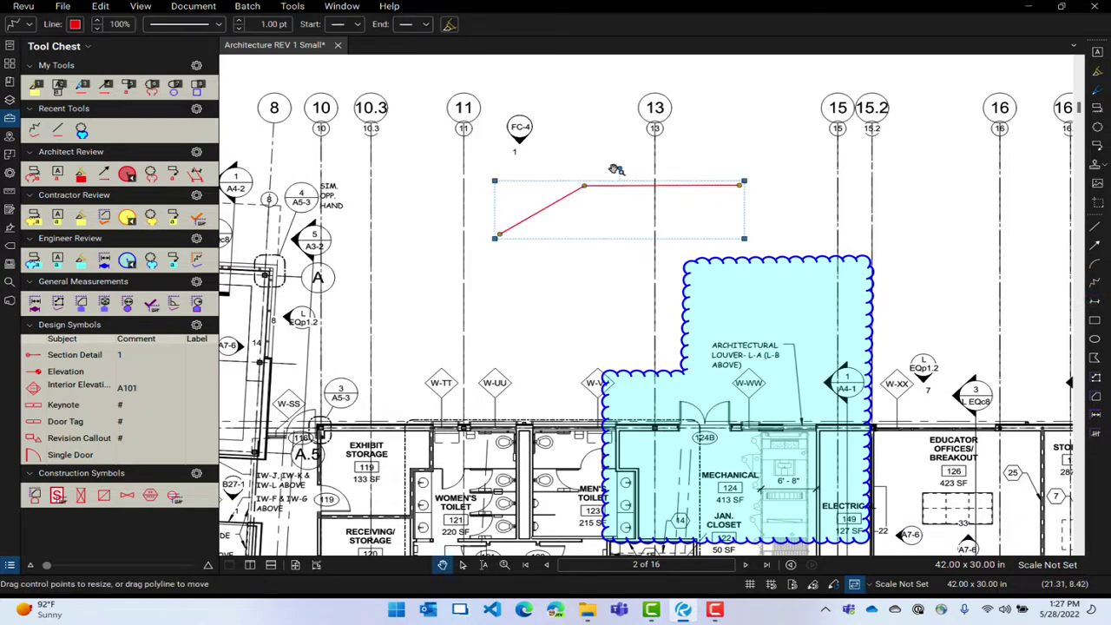
pyautogui.moveTo(584, 186); pyautogui.dragTo(580, 212)
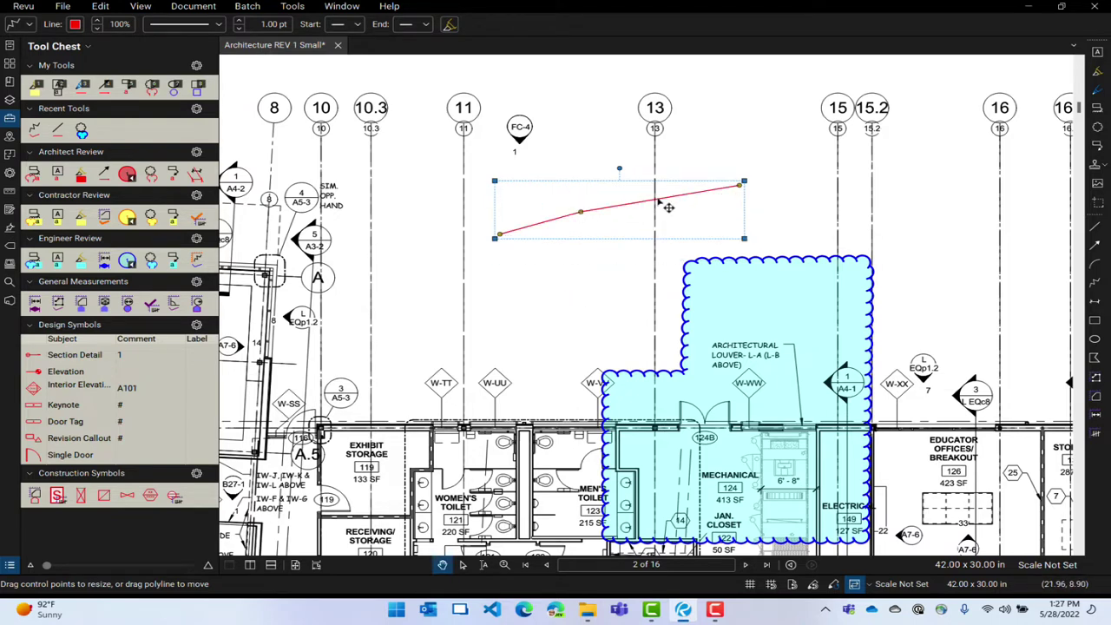
# Add a control point to the polyline's longer segment and reposition both inner vertices to flatten the middle section
pyautogui.rightClick(665, 204)
pyautogui.moveTo(730, 296)
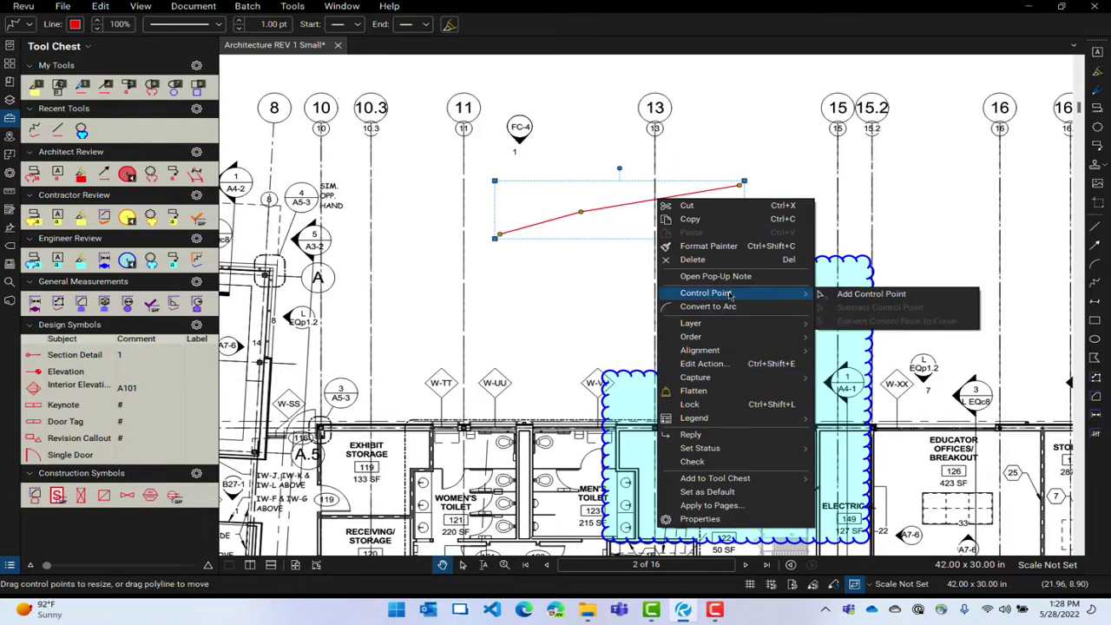
pyautogui.click(849, 299)
pyautogui.moveTo(658, 201); pyautogui.dragTo(685, 215)
pyautogui.moveTo(580, 211); pyautogui.dragTo(552, 196)
pyautogui.moveTo(686, 219); pyautogui.dragTo(637, 194)
pyautogui.click(622, 224)
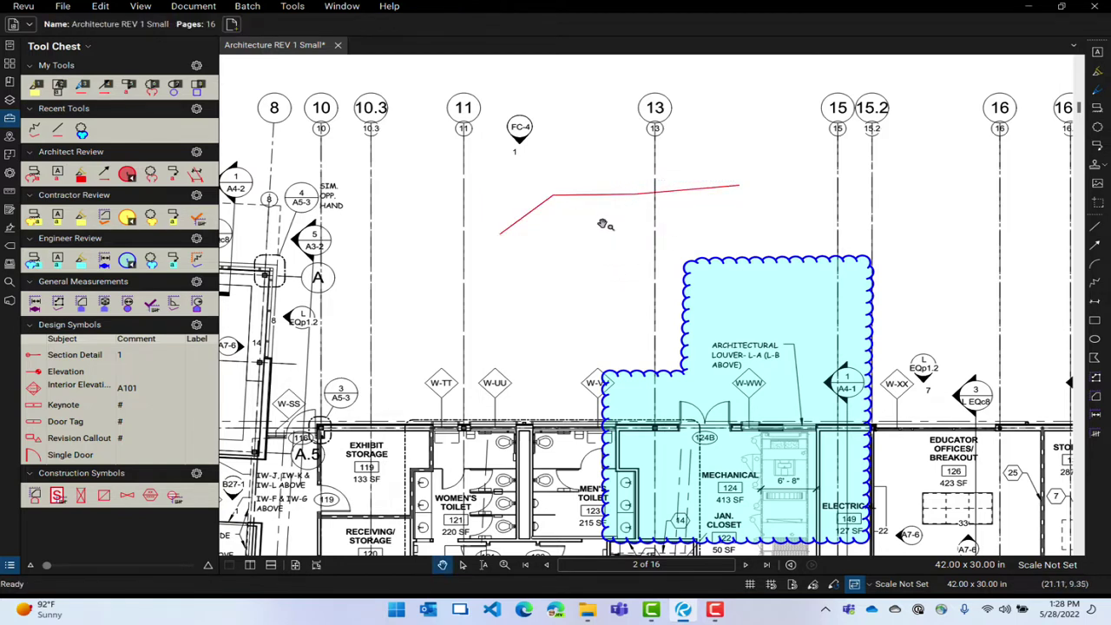
# Delete the reshaped polyline and draw a new three-point polyline in the same area above the floor plan
pyautogui.click(587, 196)
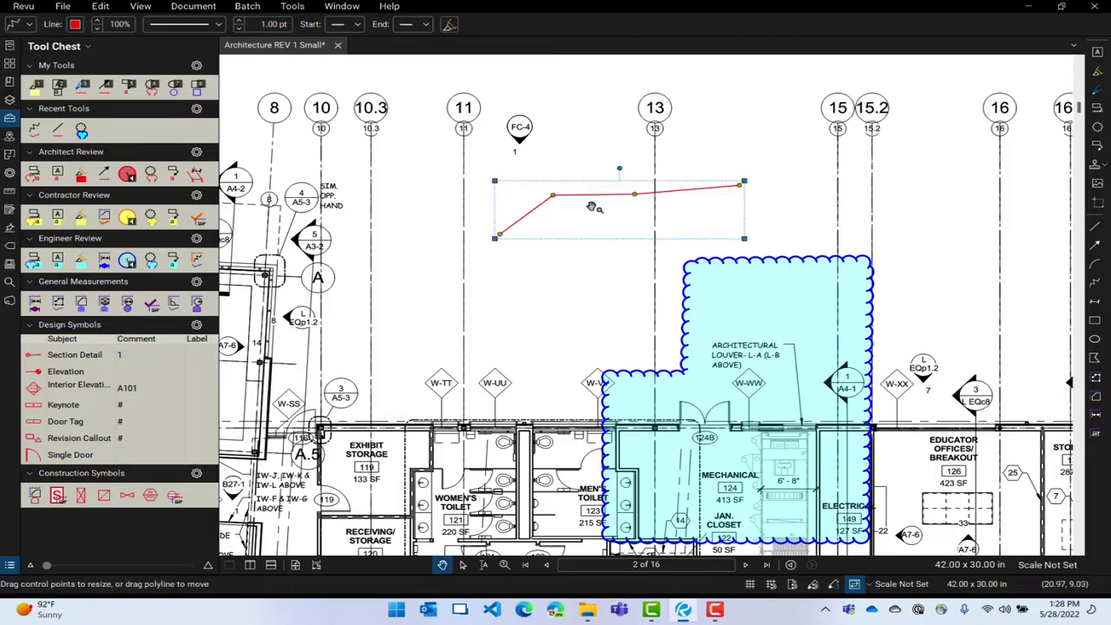
pyautogui.press('Delete')
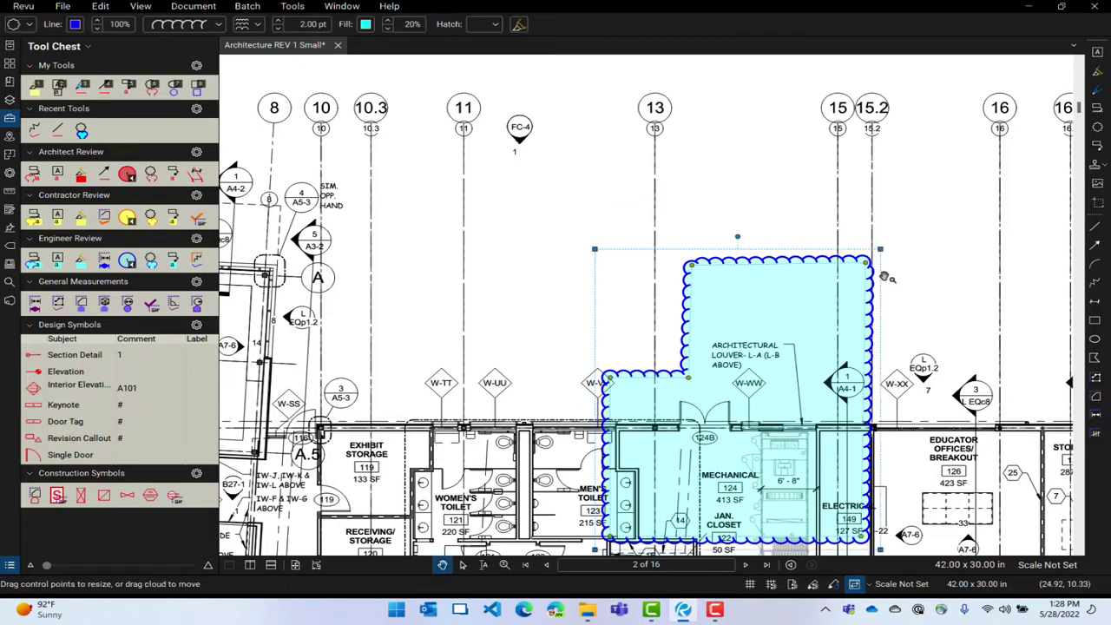
pyautogui.click(1095, 282)
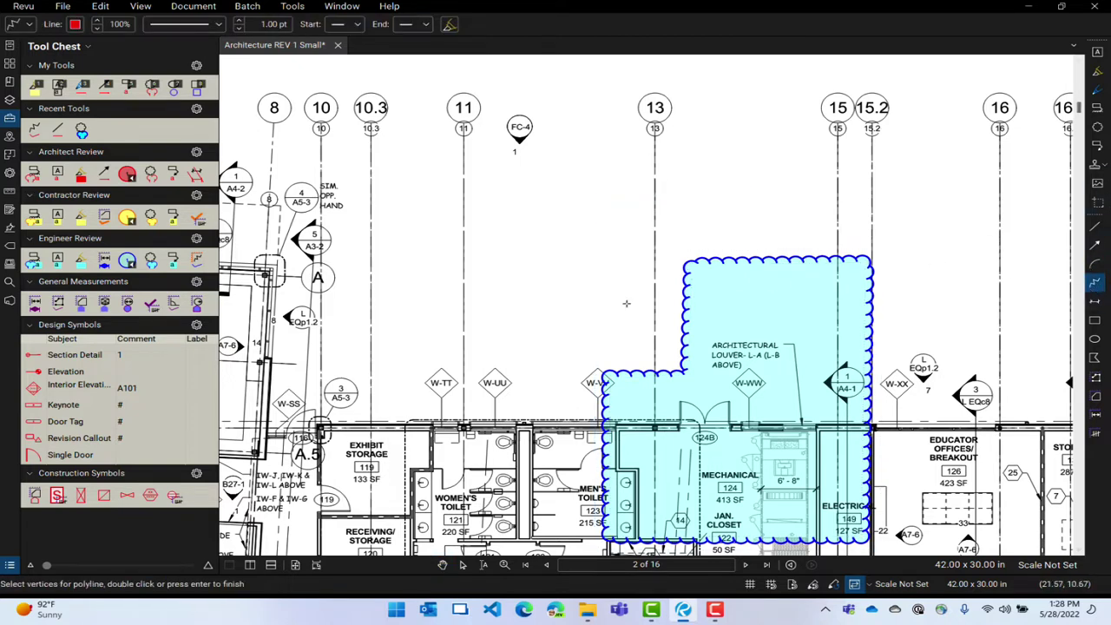
pyautogui.click(507, 239)
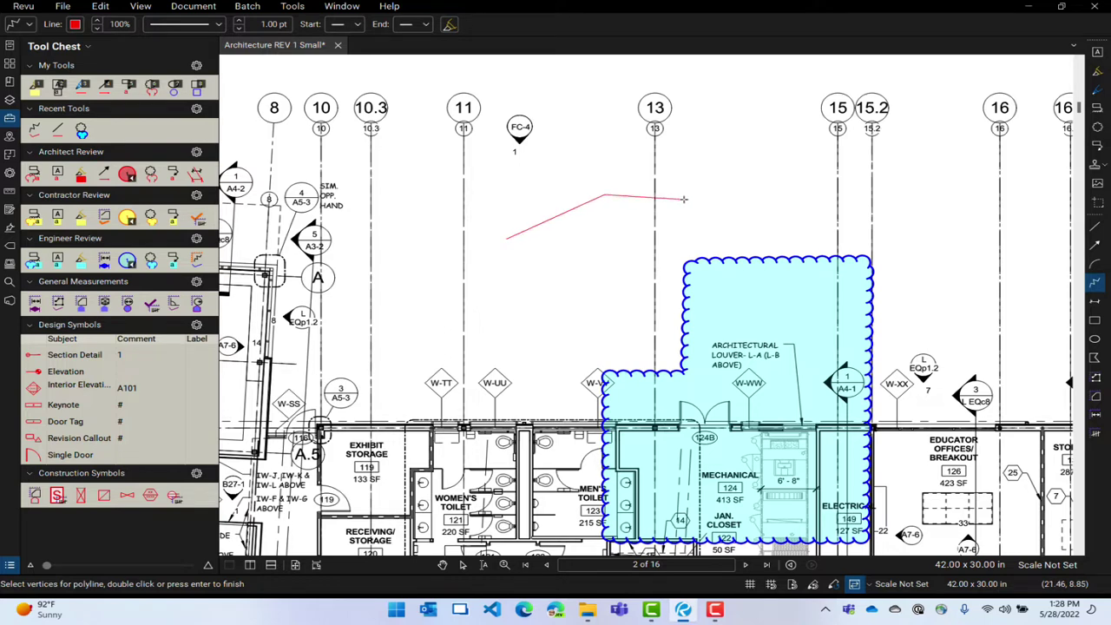
pyautogui.doubleClick(748, 193)
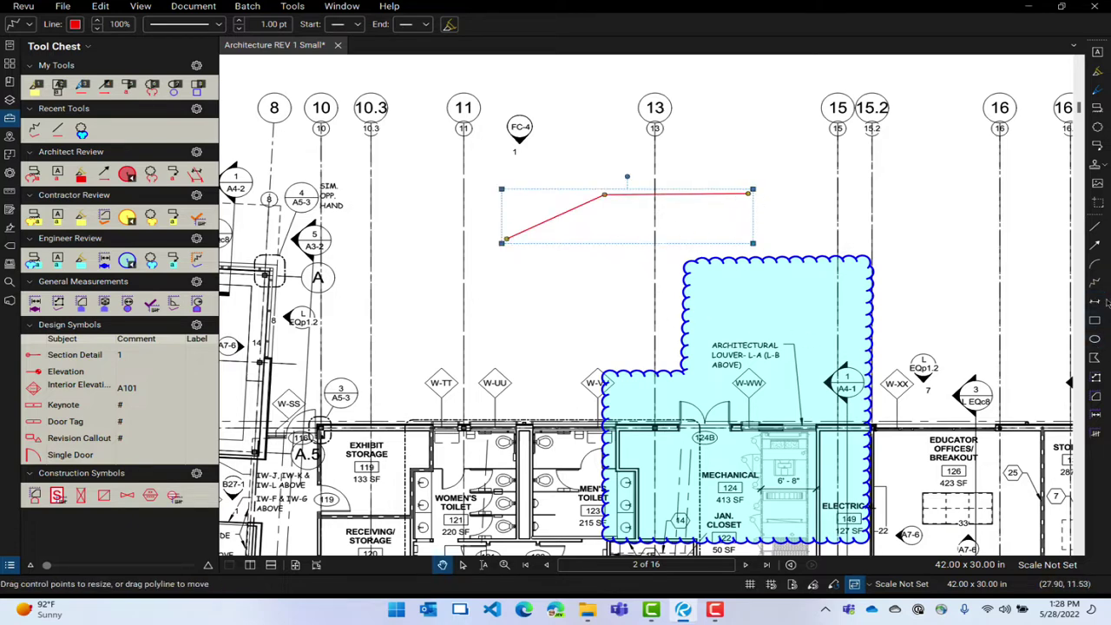
pyautogui.press('Escape')
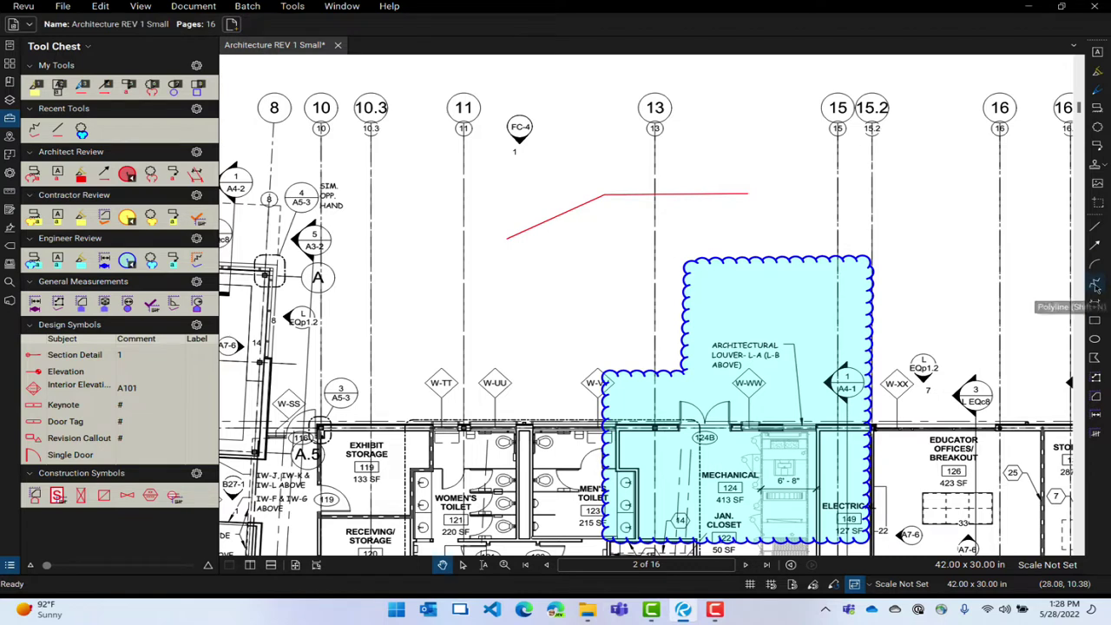
# Draw a rectangle with the Polyline tool below the open polyline, beside the cloud, and leave it selected
pyautogui.click(1096, 282)
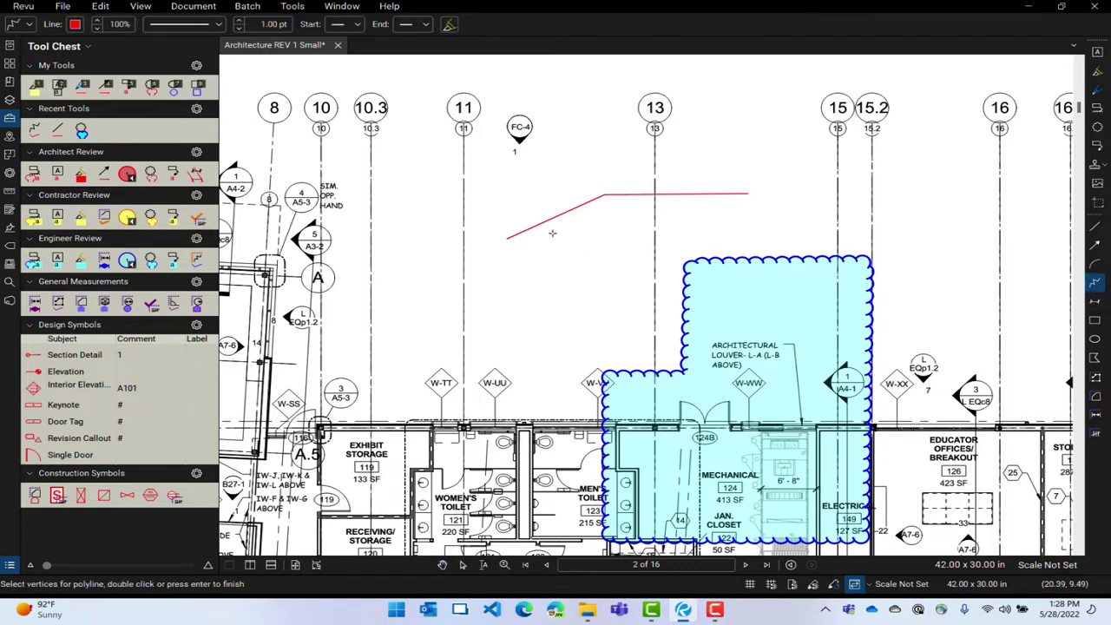
pyautogui.moveTo(553, 233); pyautogui.dragTo(671, 339)
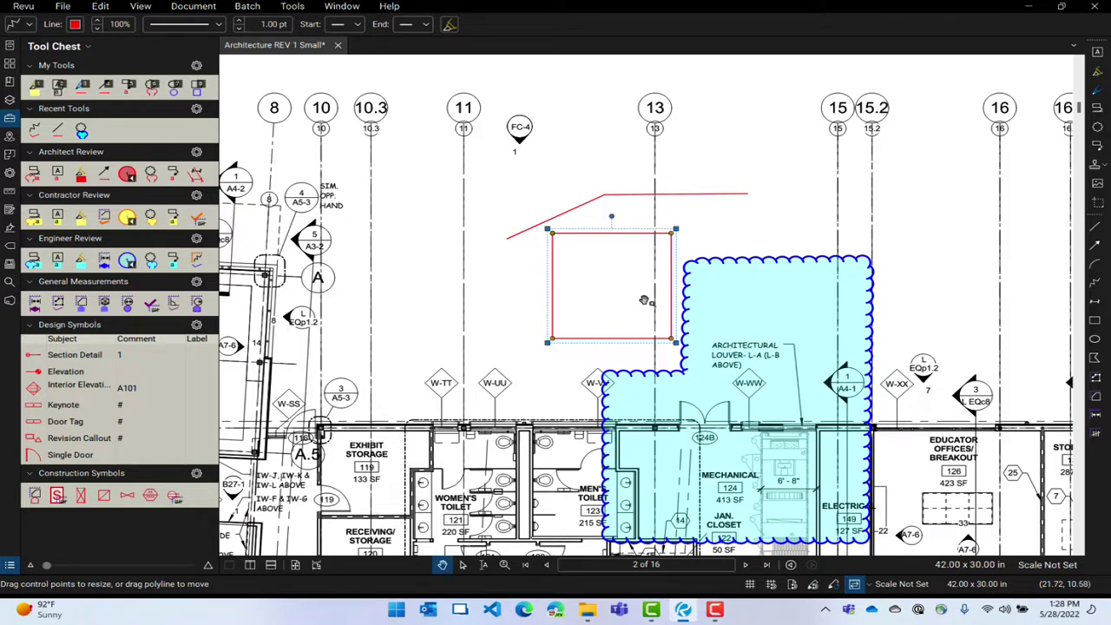
pyautogui.click(680, 330)
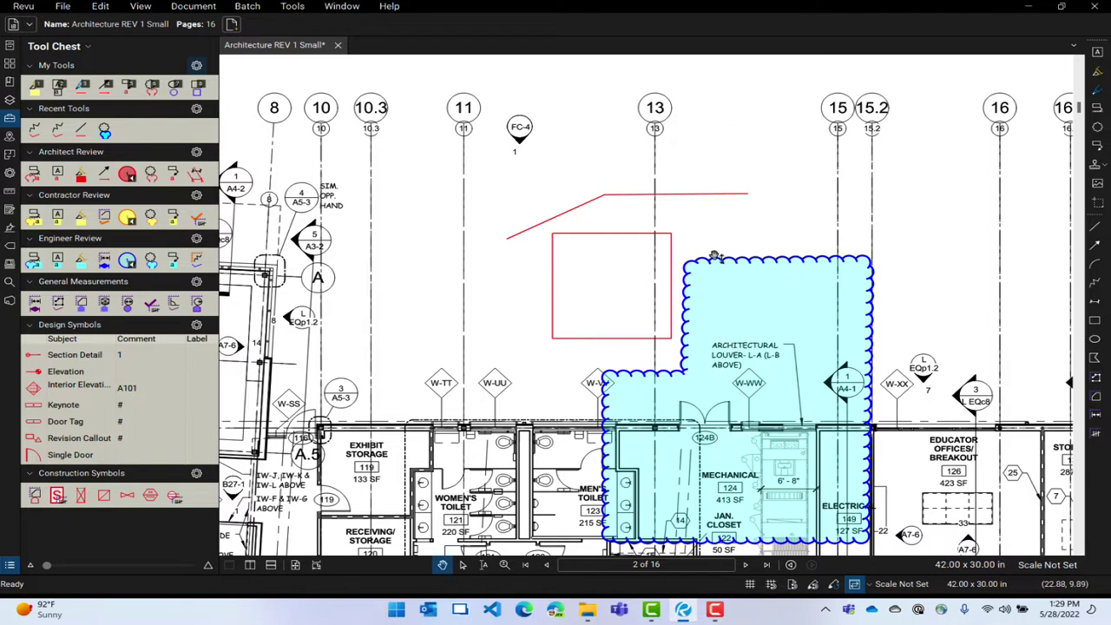
pyautogui.click(680, 275)
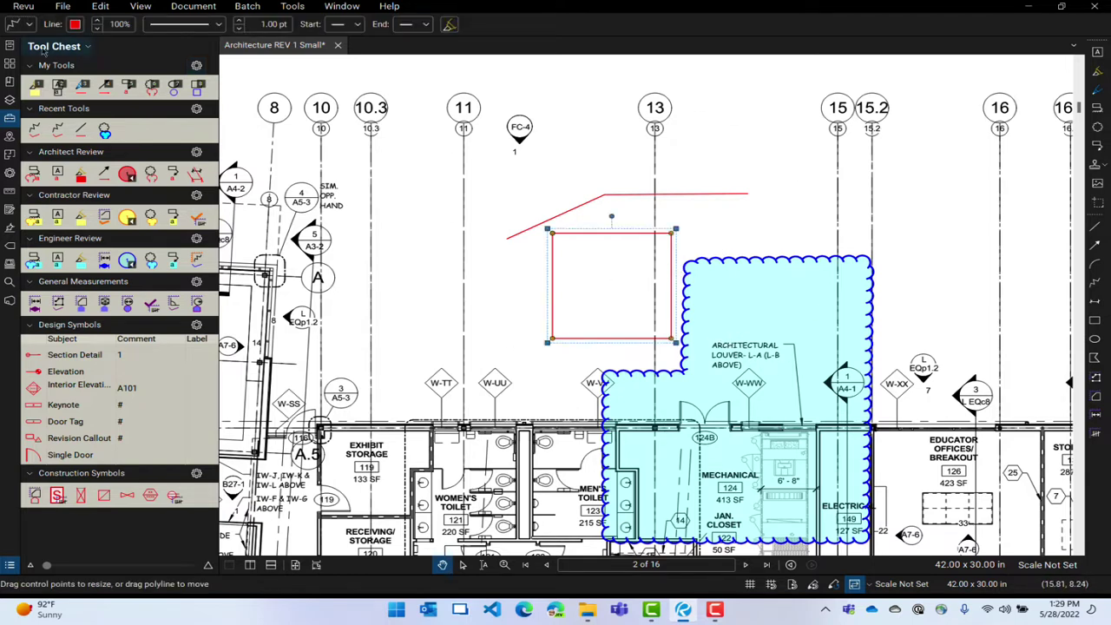
# Try the Insulation line style on the rectangular polyline, and settle on the Gas line style
pyautogui.click(189, 25)
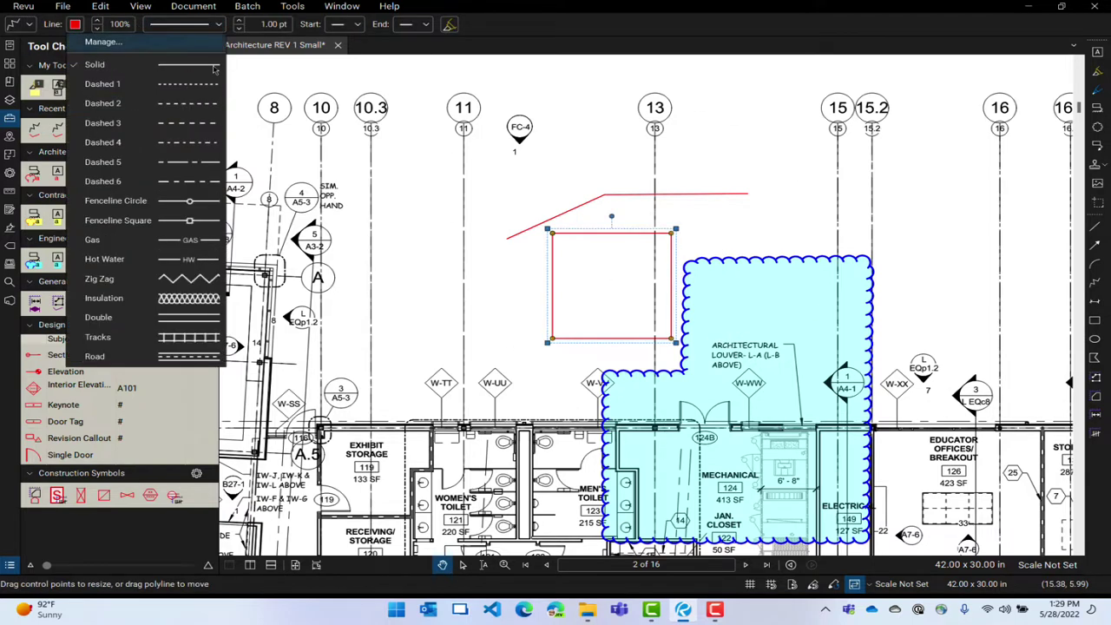
pyautogui.click(178, 298)
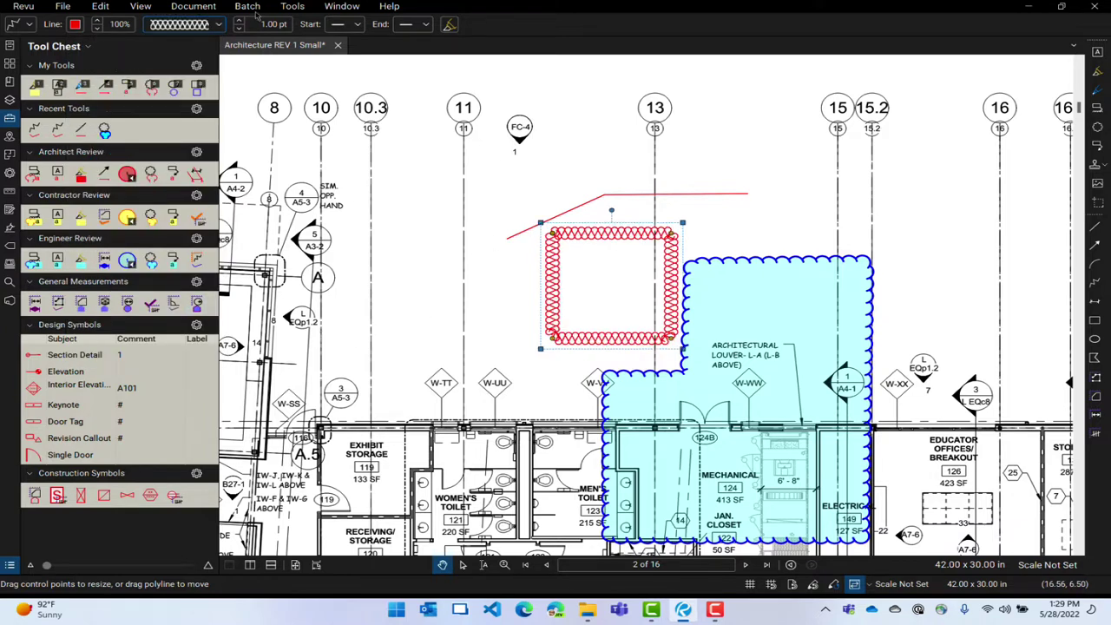
pyautogui.click(220, 25)
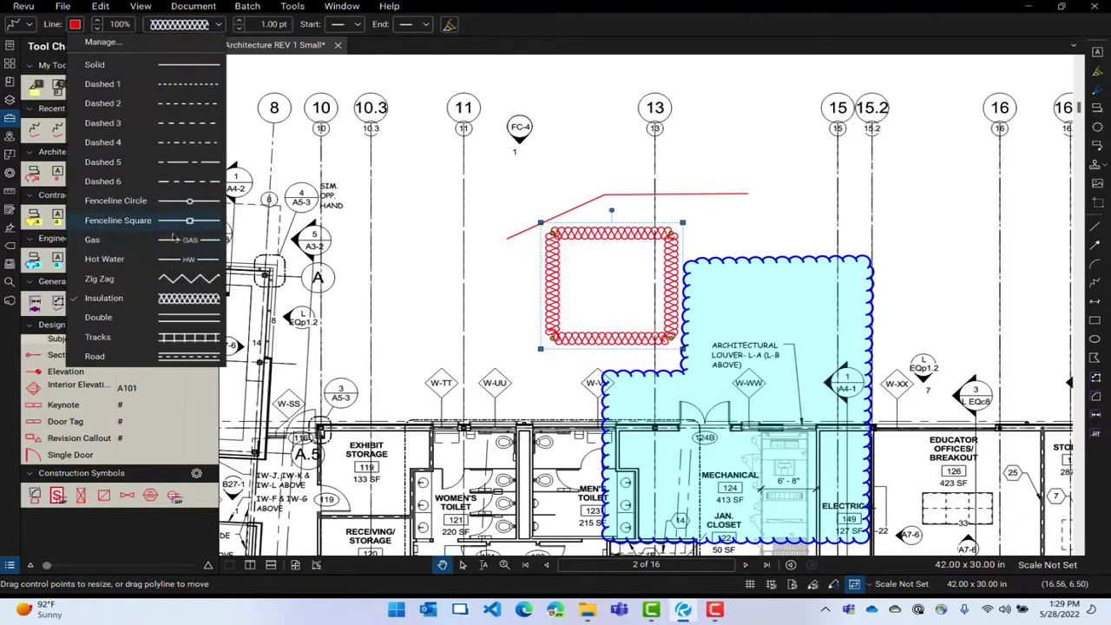
pyautogui.click(181, 241)
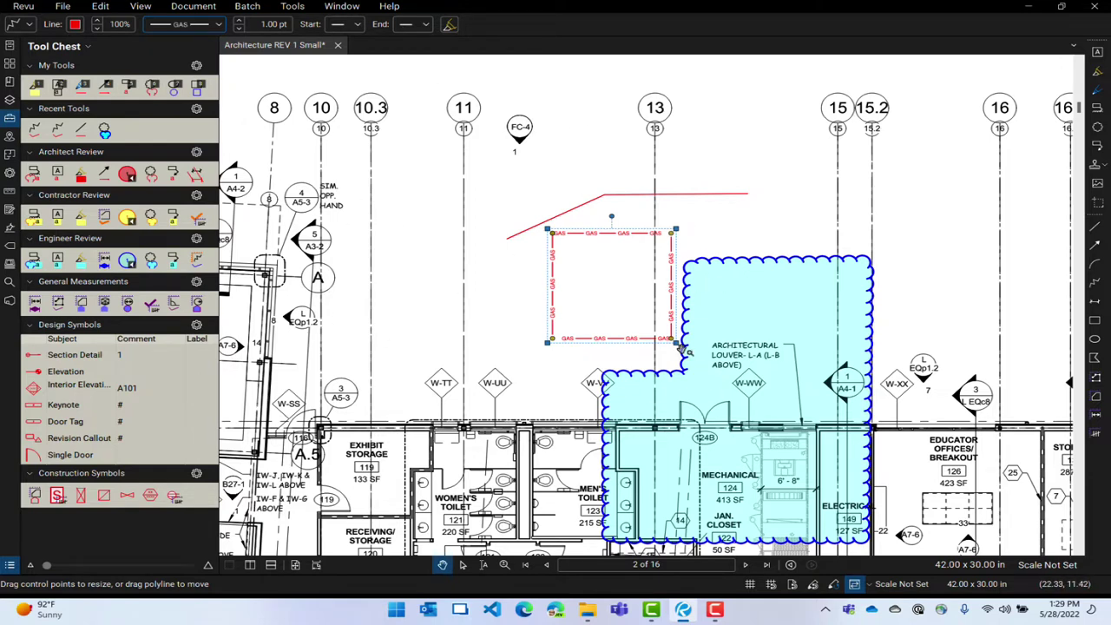
# Draw a nearly horizontal straight line in the blank area just above the open polyline
pyautogui.click(1097, 227)
pyautogui.moveTo(634, 174); pyautogui.dragTo(763, 168)
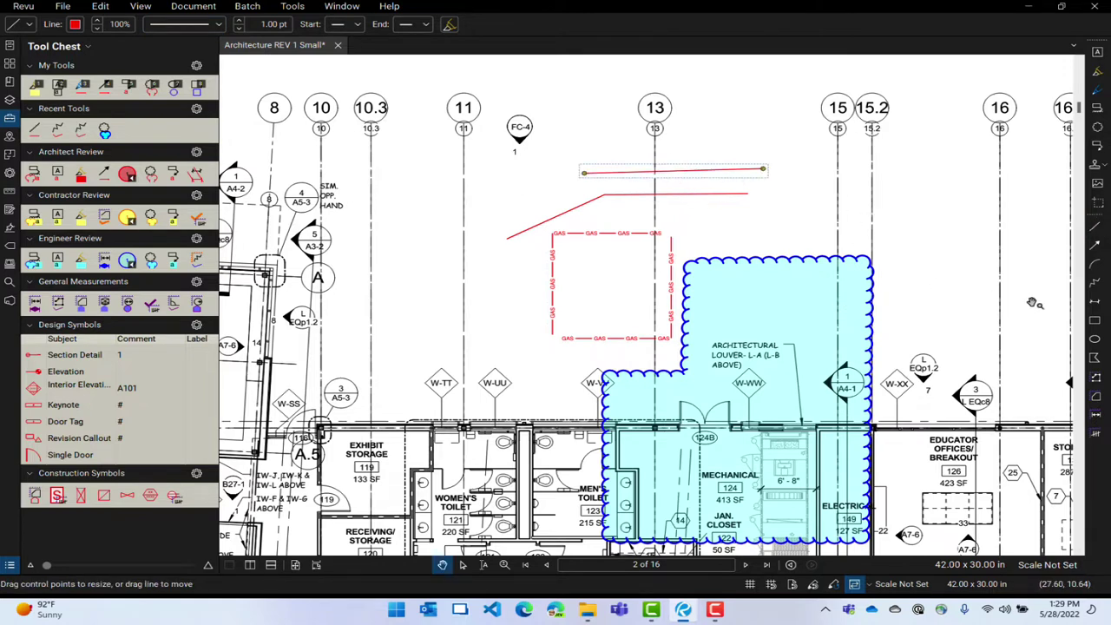
# Give the open polyline a solid triangular arrowhead at its start, trying a size of 150% before setting it to 400%
pyautogui.click(573, 211)
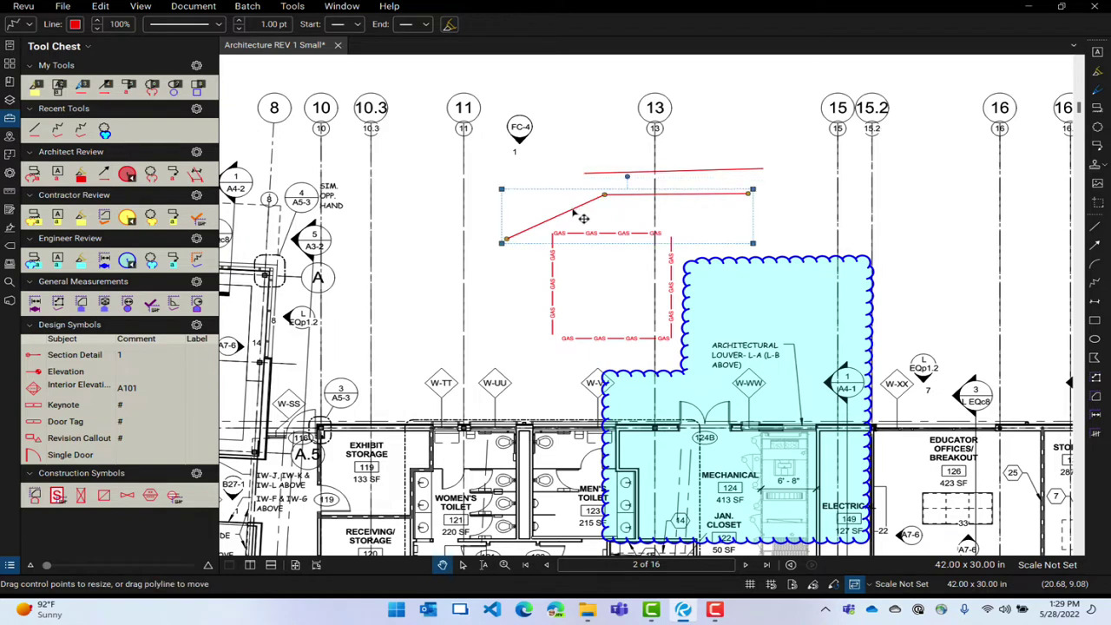
pyautogui.click(358, 24)
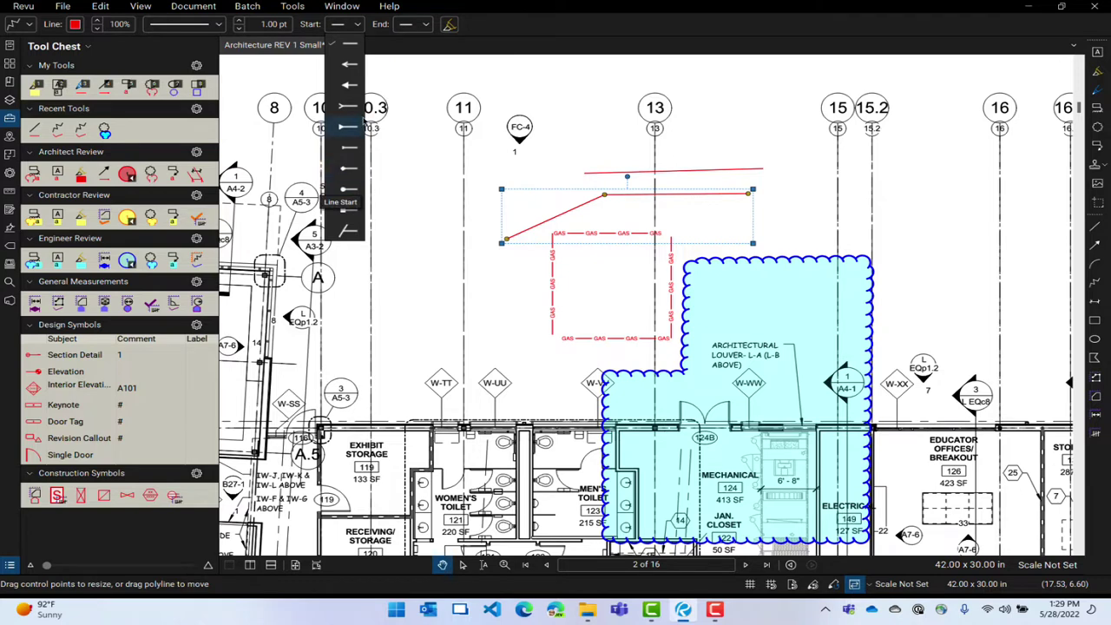
pyautogui.click(347, 86)
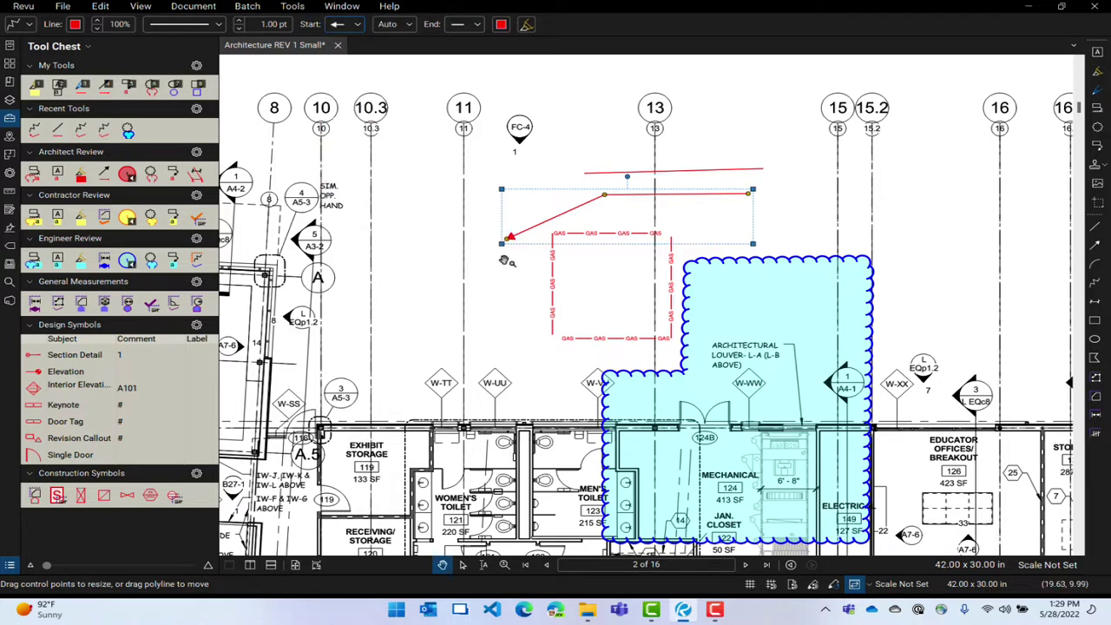
pyautogui.click(411, 24)
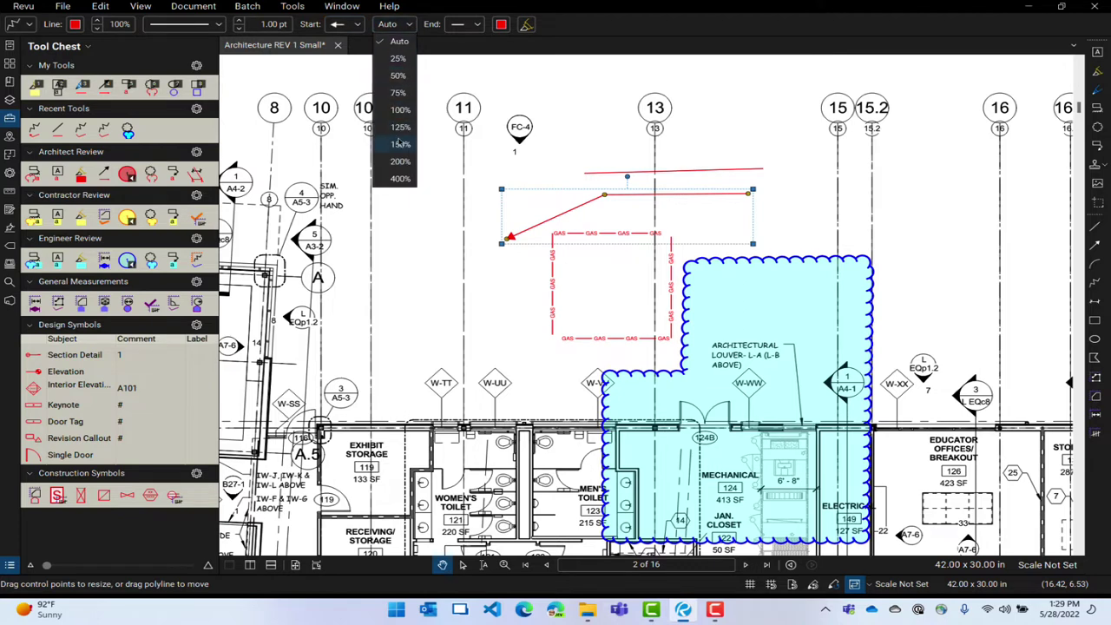
pyautogui.click(400, 144)
pyautogui.click(396, 24)
pyautogui.click(401, 179)
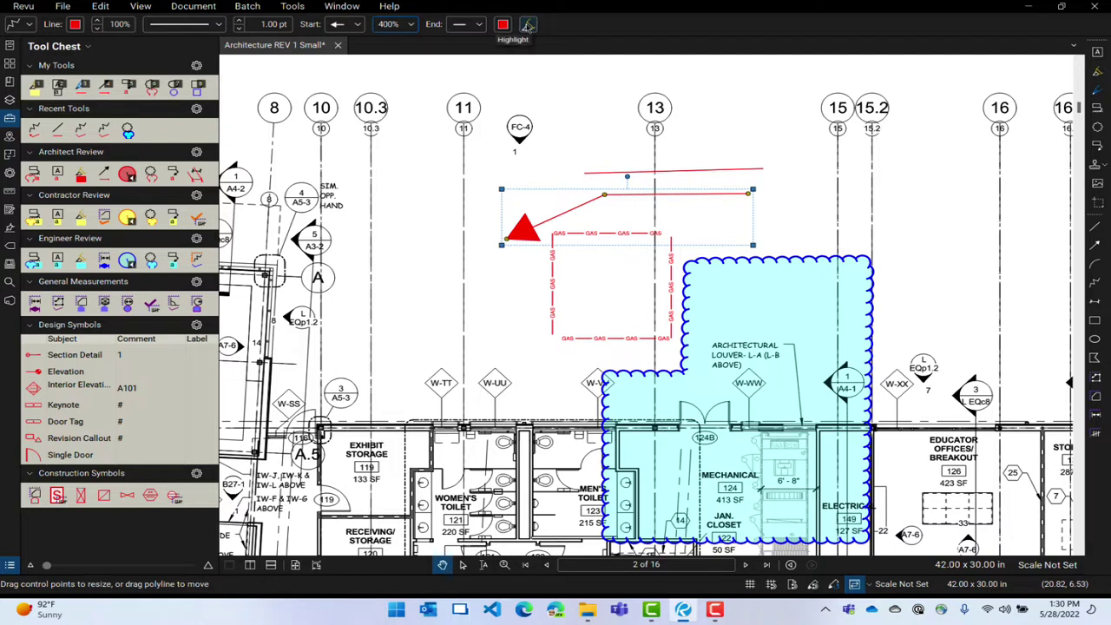
# Switch the Highlight effect on and off for the arrowed polyline, and shift the polyline slightly to the left
pyautogui.click(529, 24)
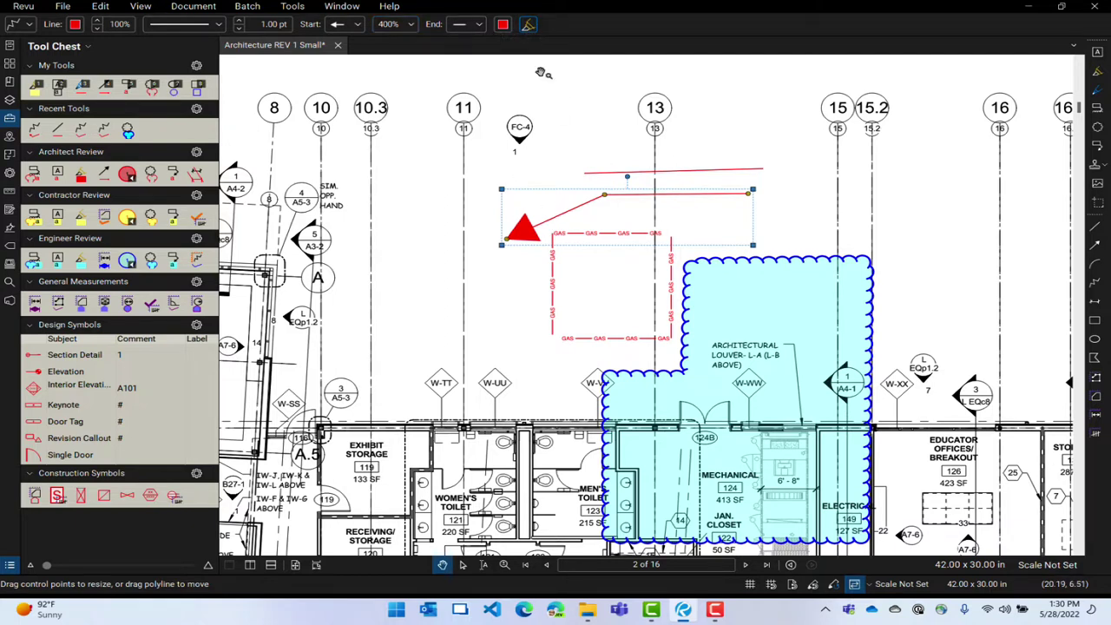
pyautogui.moveTo(605, 200)
pyautogui.mouseDown()
pyautogui.moveTo(551, 208)
pyautogui.moveTo(657, 223)
pyautogui.moveTo(569, 241)
pyautogui.mouseUp()
pyautogui.click(619, 233)
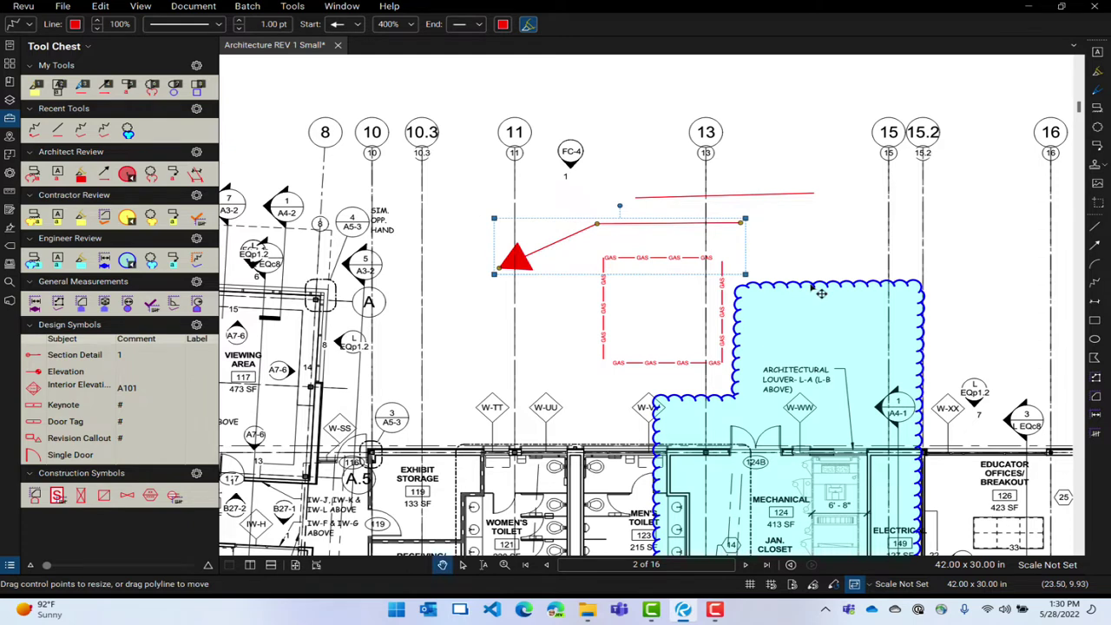
pyautogui.click(528, 26)
pyautogui.click(934, 318)
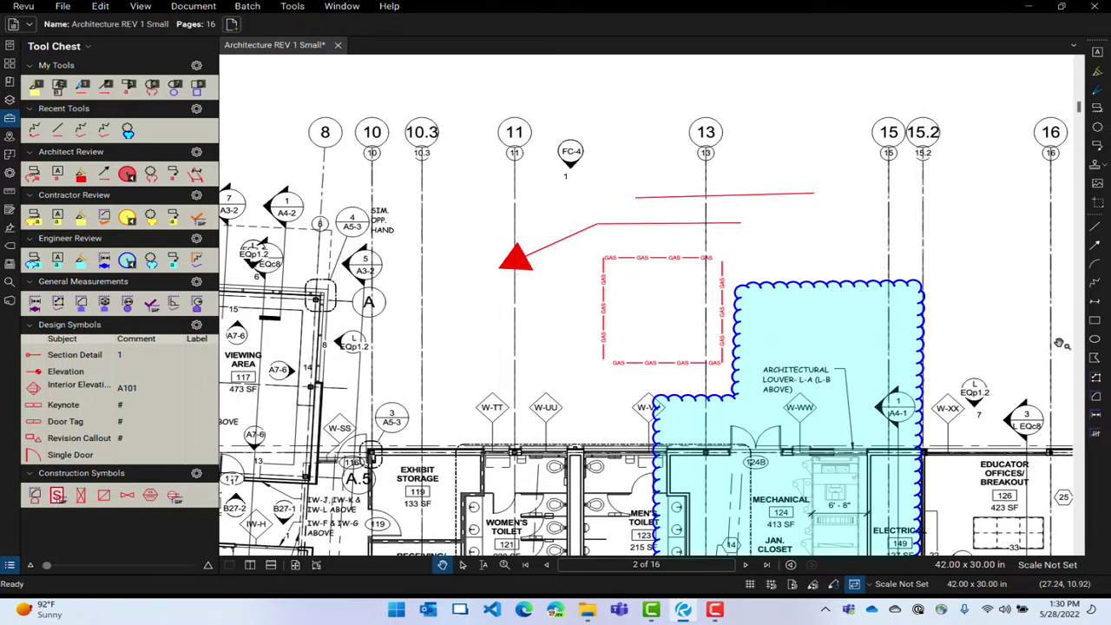
# Draw a wide, flat ellipse and a rounder one beside it in the blank area above the floor plan
pyautogui.scroll(-1, 1064, 317)
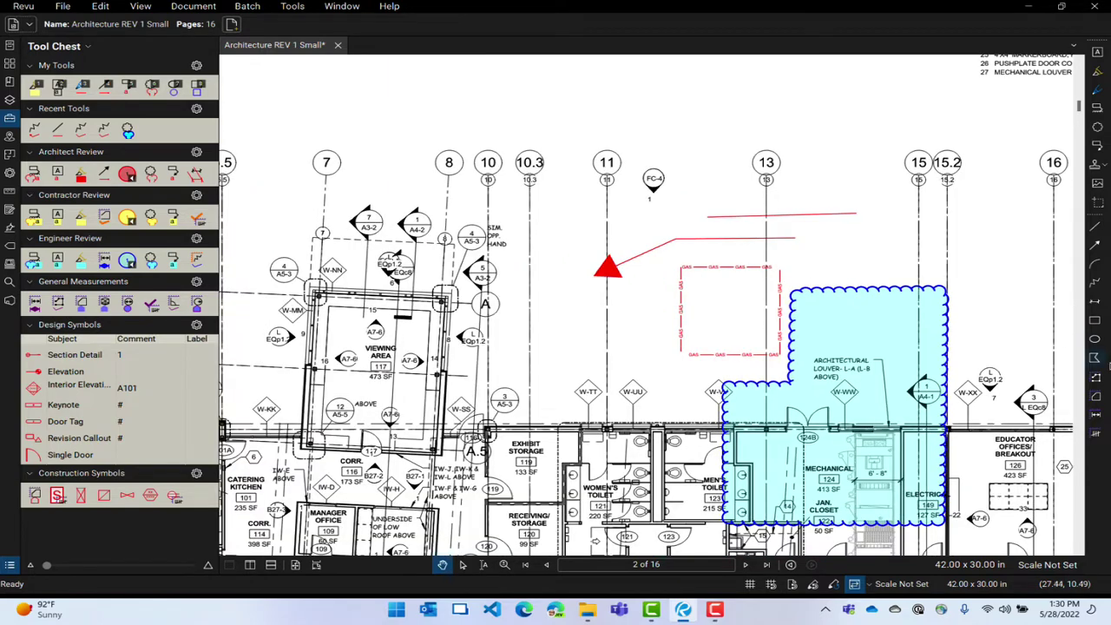
pyautogui.moveTo(836, 175)
pyautogui.mouseDown()
pyautogui.moveTo(809, 179)
pyautogui.moveTo(719, 326)
pyautogui.mouseUp()
pyautogui.click(1096, 339)
pyautogui.moveTo(339, 88); pyautogui.dragTo(483, 133)
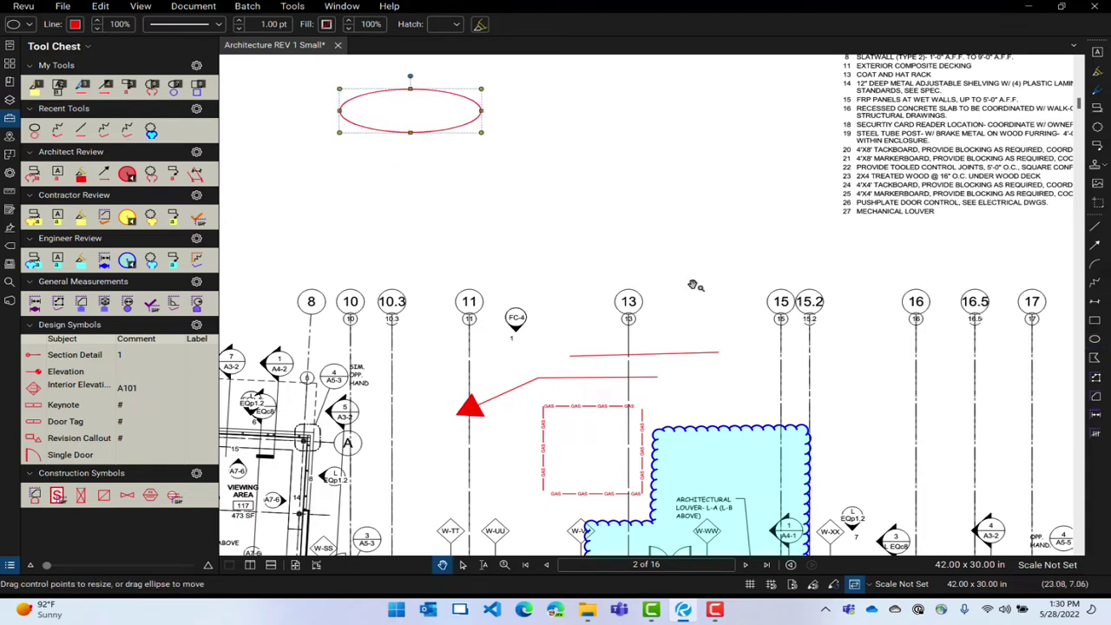
pyautogui.click(1096, 338)
pyautogui.moveTo(548, 73); pyautogui.dragTo(662, 172)
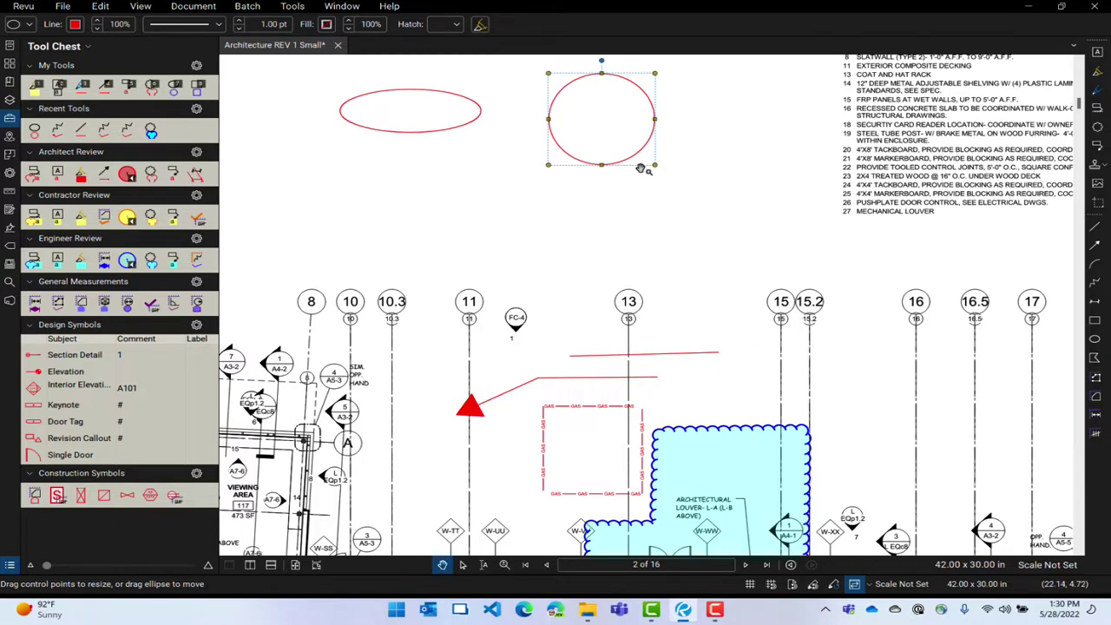
# Delete both ellipses from the area above the floor plan
pyautogui.press('Delete')
pyautogui.click(479, 123)
pyautogui.press('Delete')
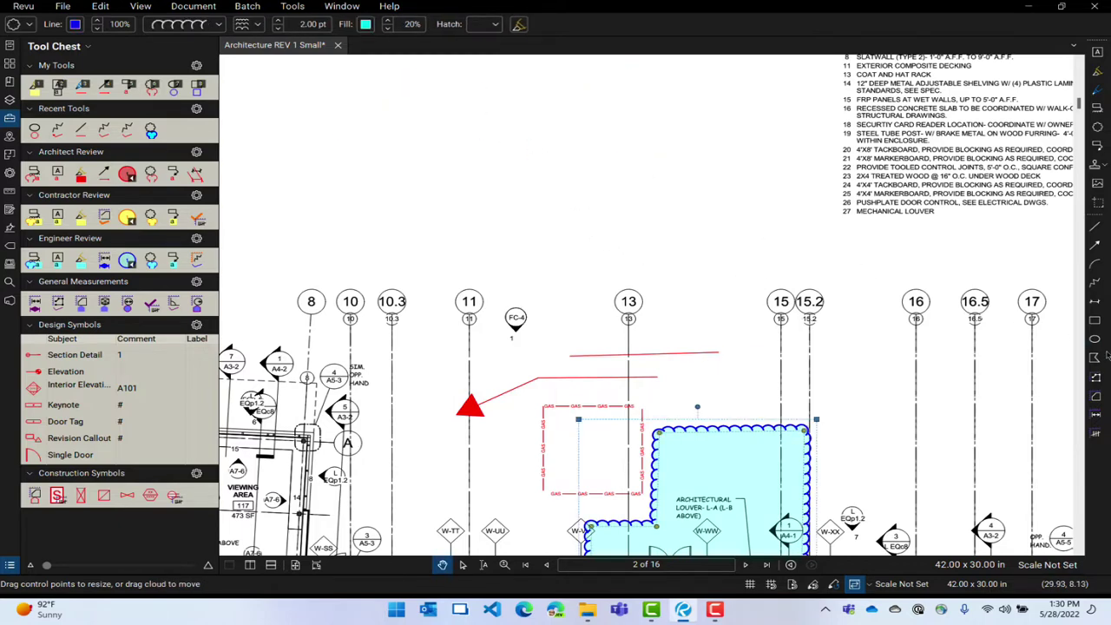
# Draw a circle with the Ellipse tool in the blank area above the floor plan and deselect it
pyautogui.click(1095, 339)
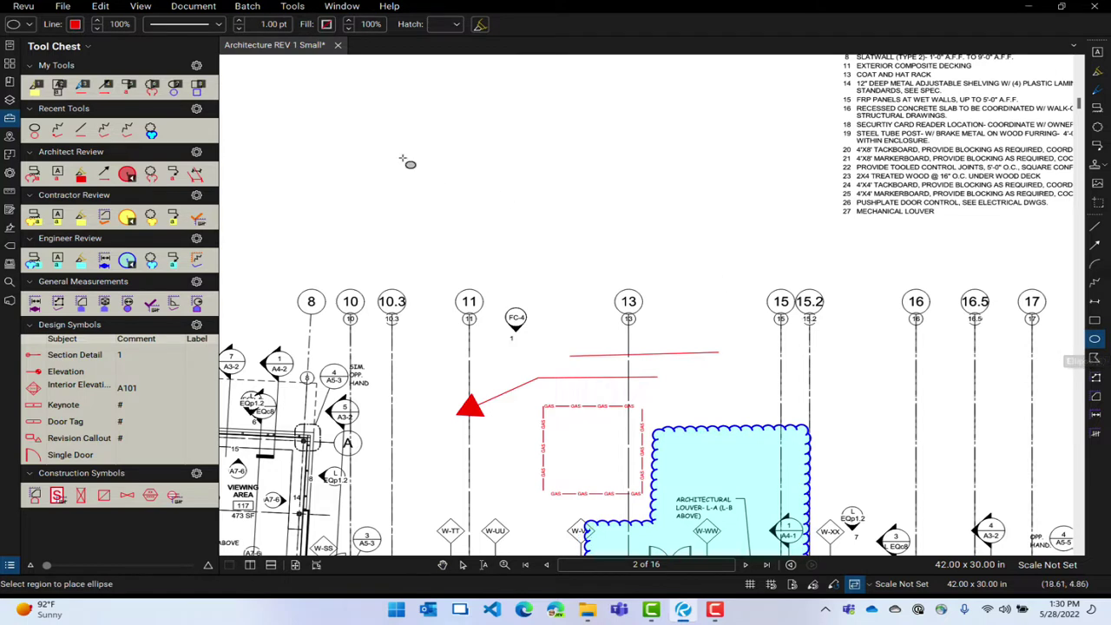
pyautogui.moveTo(333, 79); pyautogui.dragTo(513, 212)
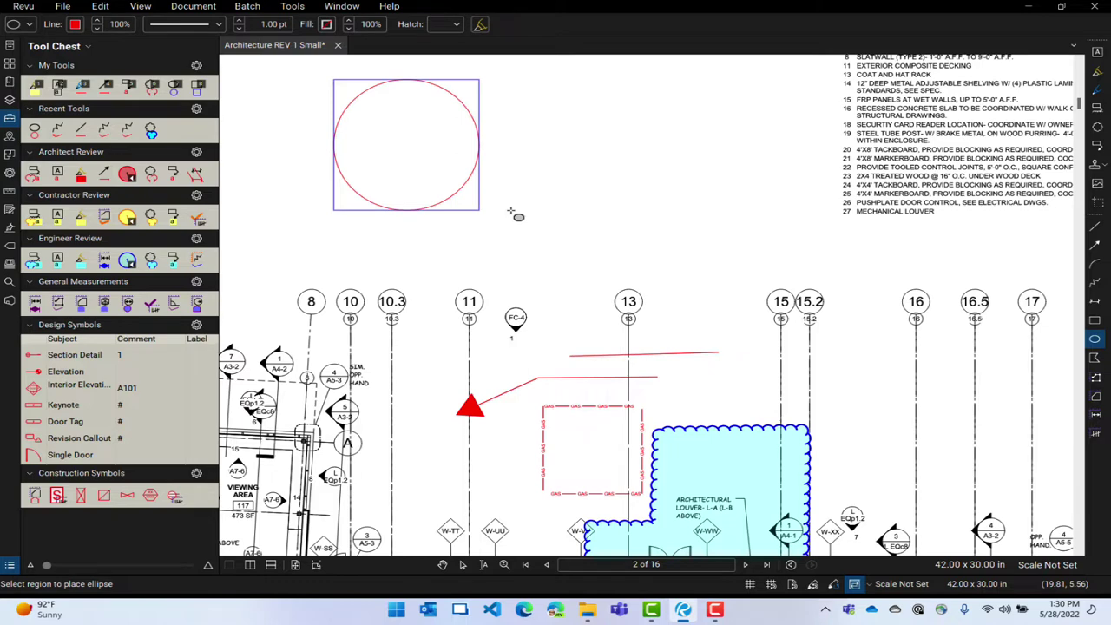
pyautogui.moveTo(513, 212); pyautogui.dragTo(514, 213)
pyautogui.click(602, 127)
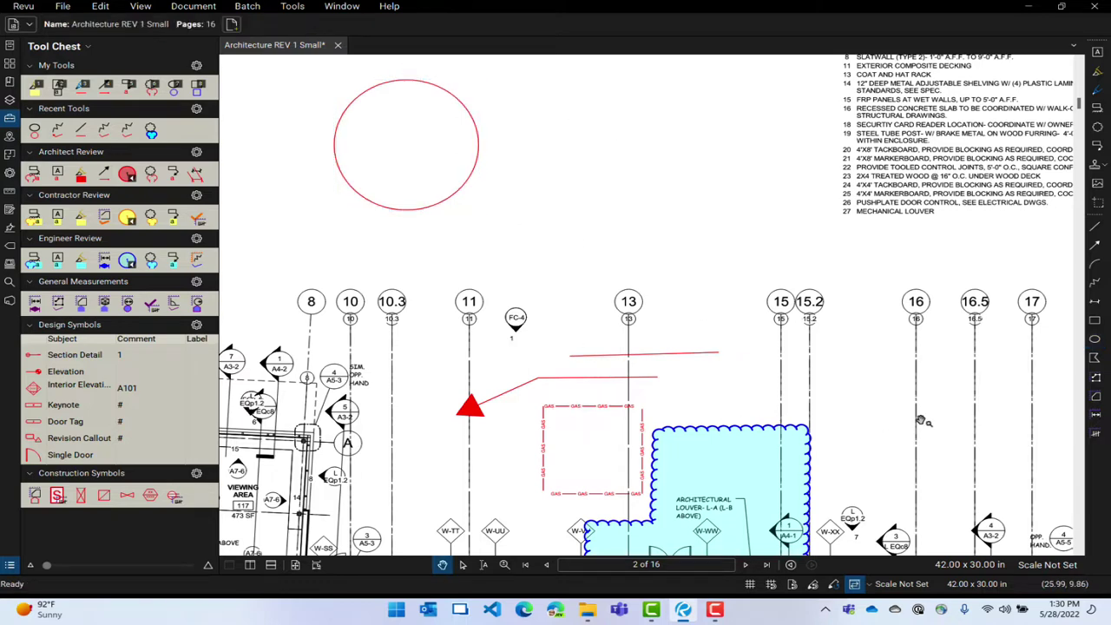
# Draw a circle outward from its center around the Themed Classroom 108 label
pyautogui.scroll(-5, 886, 426)
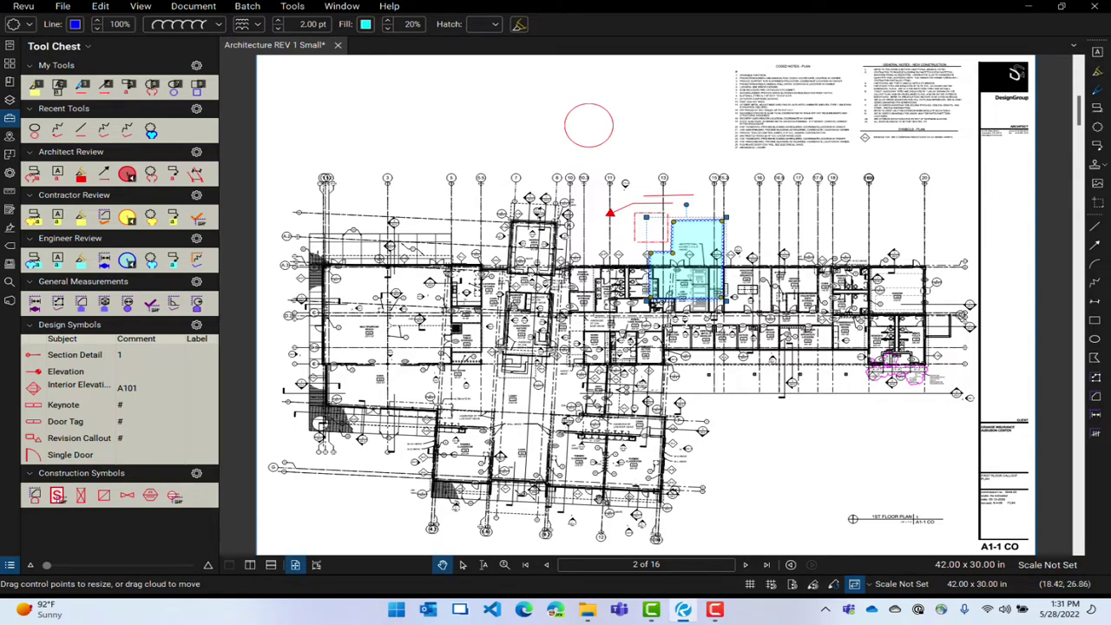
pyautogui.scroll(10, 587, 475)
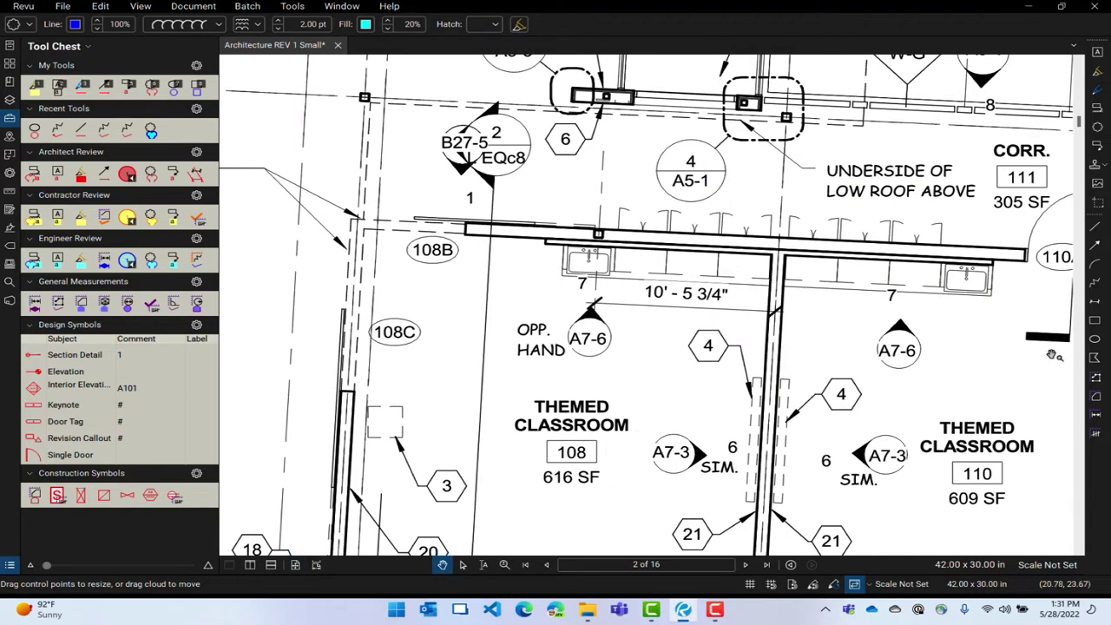
pyautogui.click(1096, 341)
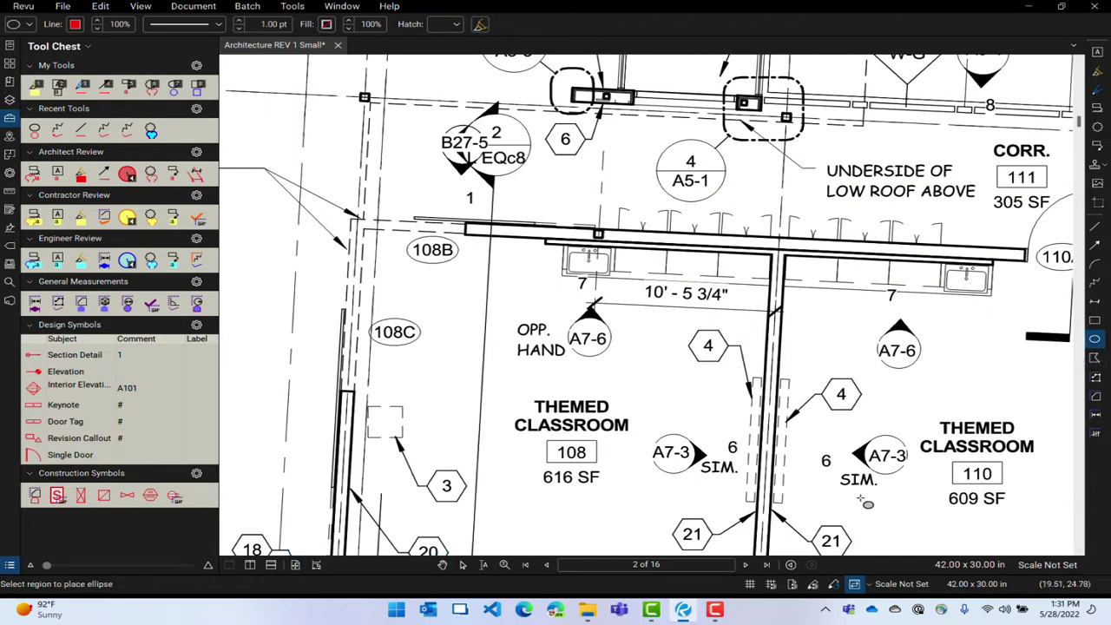
pyautogui.moveTo(573, 430); pyautogui.dragTo(627, 471)
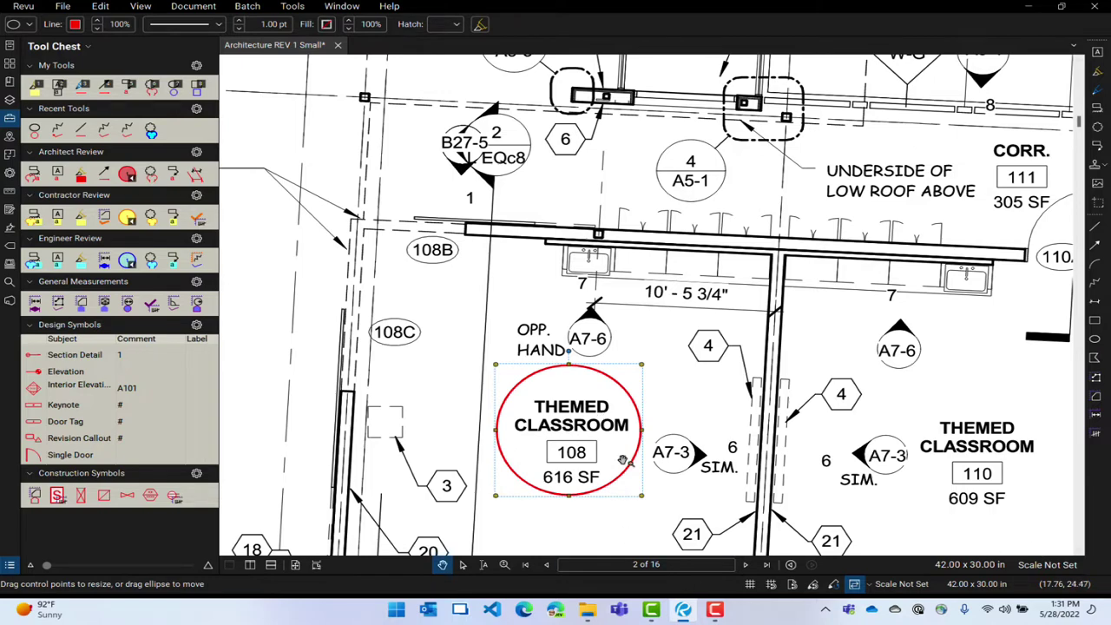
# Add a callout reading "kjsadhflsjdhfl" with its arrow on the exterior wall below Volunteer Office/Breakout/Lockers 138
pyautogui.scroll(-4, 623, 460)
pyautogui.scroll(1, 792, 417)
pyautogui.moveTo(792, 417); pyautogui.dragTo(592, 405)
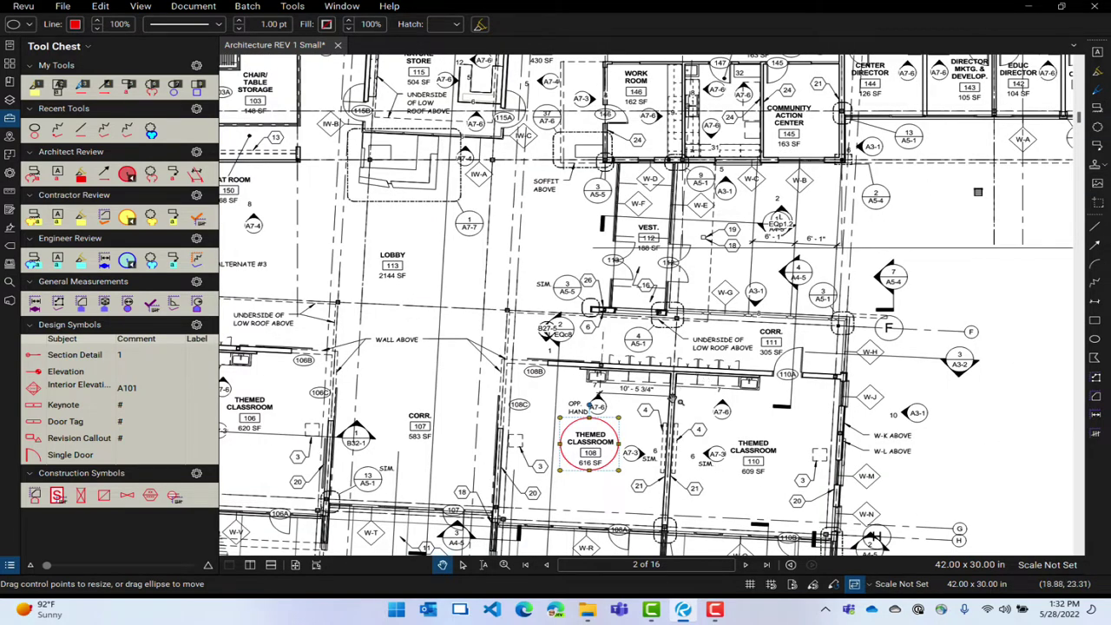
pyautogui.moveTo(955, 274)
pyautogui.mouseDown()
pyautogui.moveTo(682, 478)
pyautogui.moveTo(377, 477)
pyautogui.mouseUp()
pyautogui.scroll(3, 745, 316)
pyautogui.scroll(-1, 745, 315)
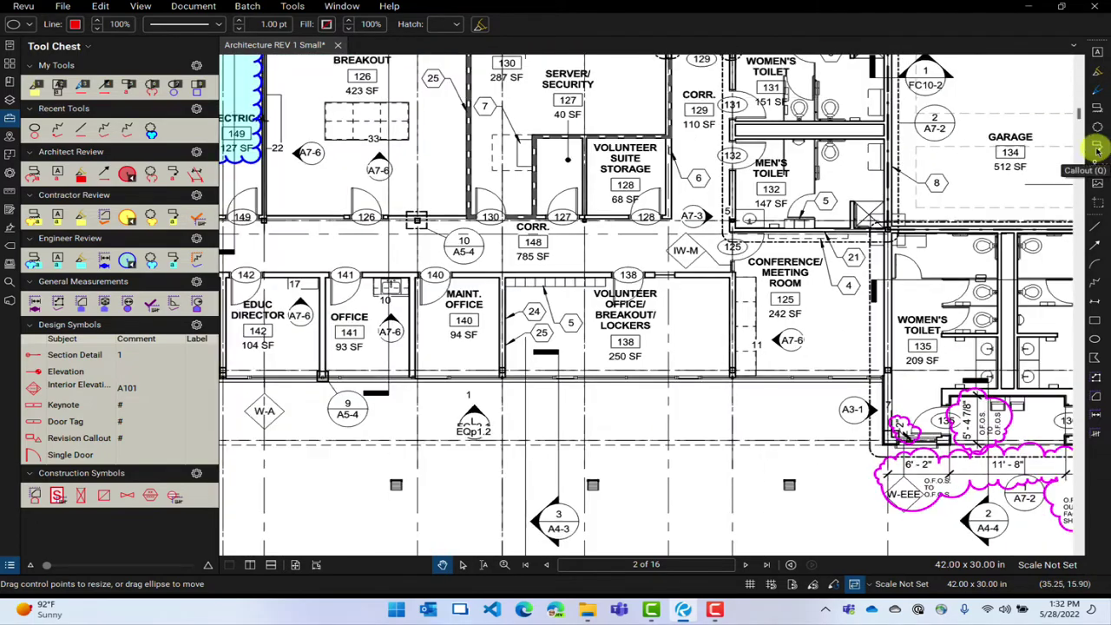
pyautogui.click(1098, 152)
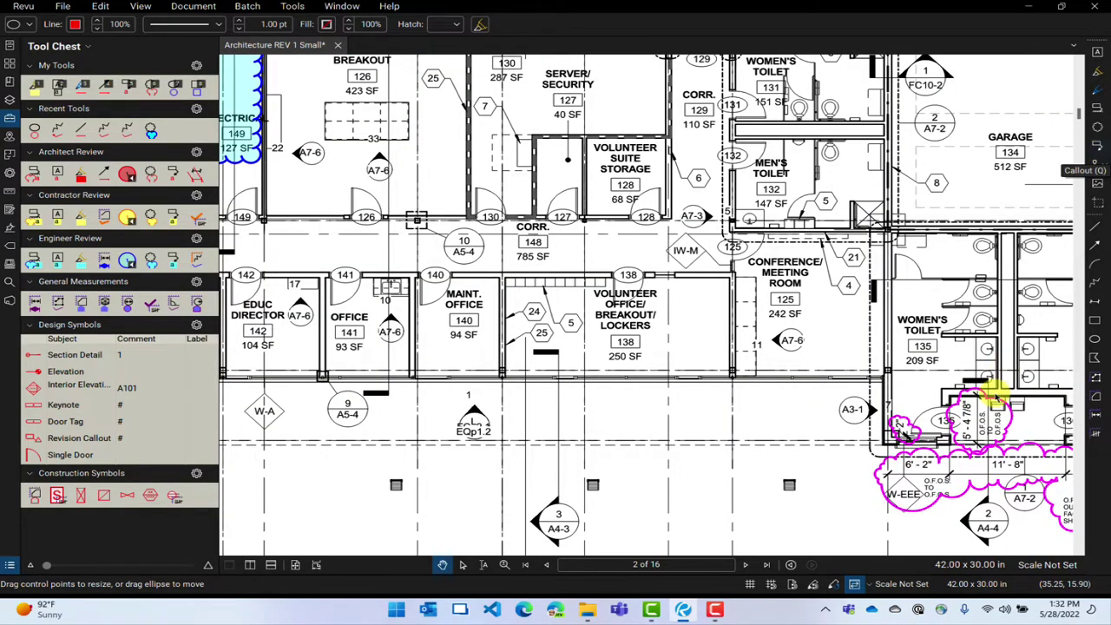
pyautogui.click(625, 381)
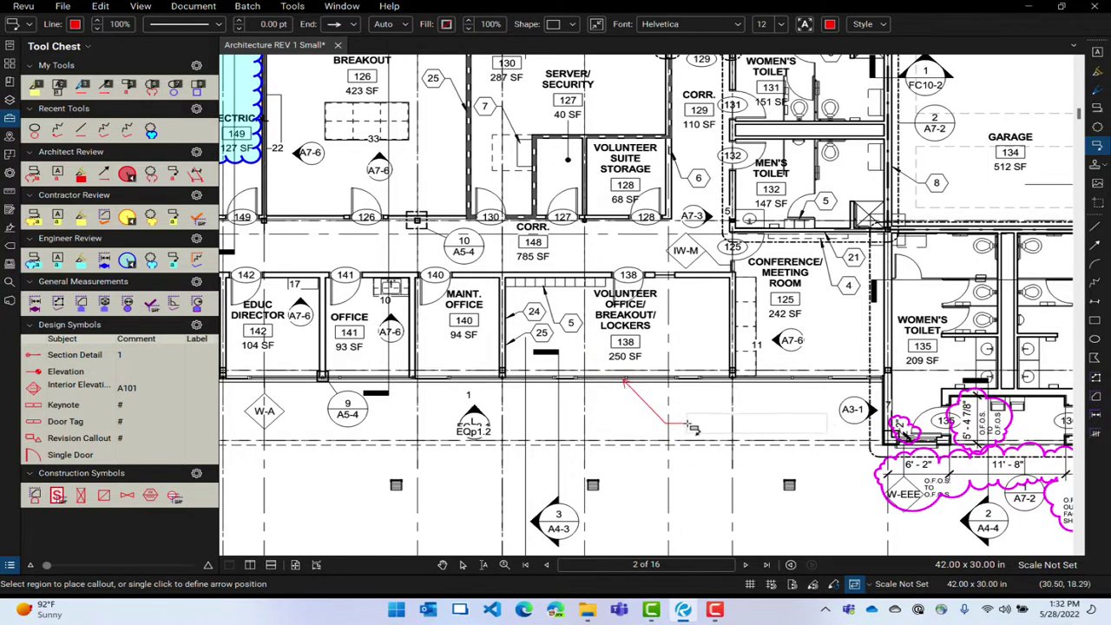
pyautogui.click(686, 429)
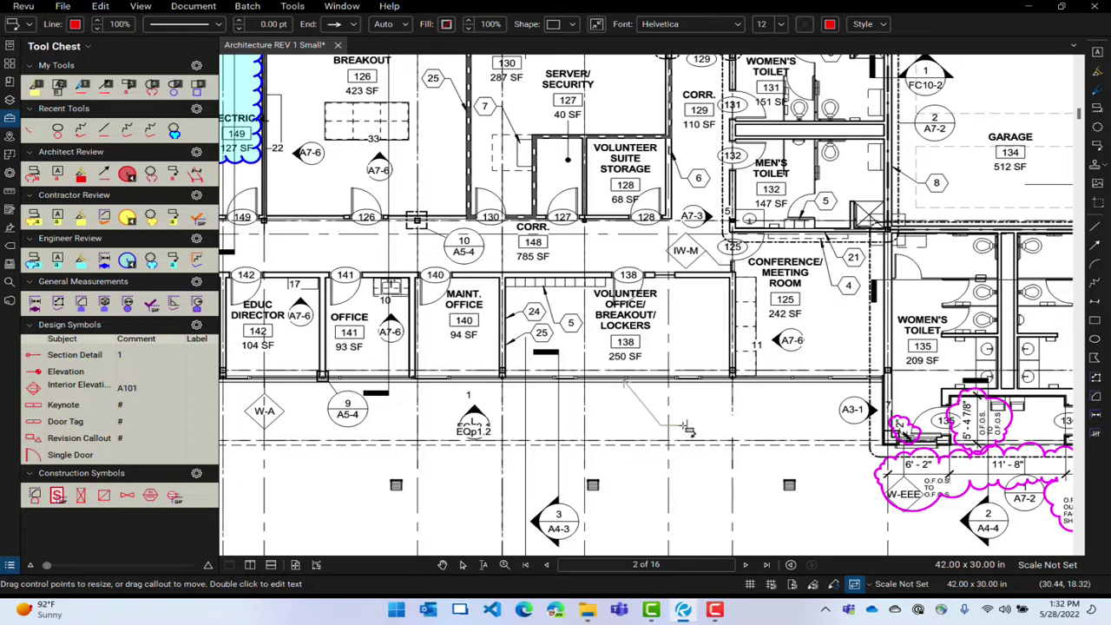
pyautogui.write('kjsadhflsjdhf')
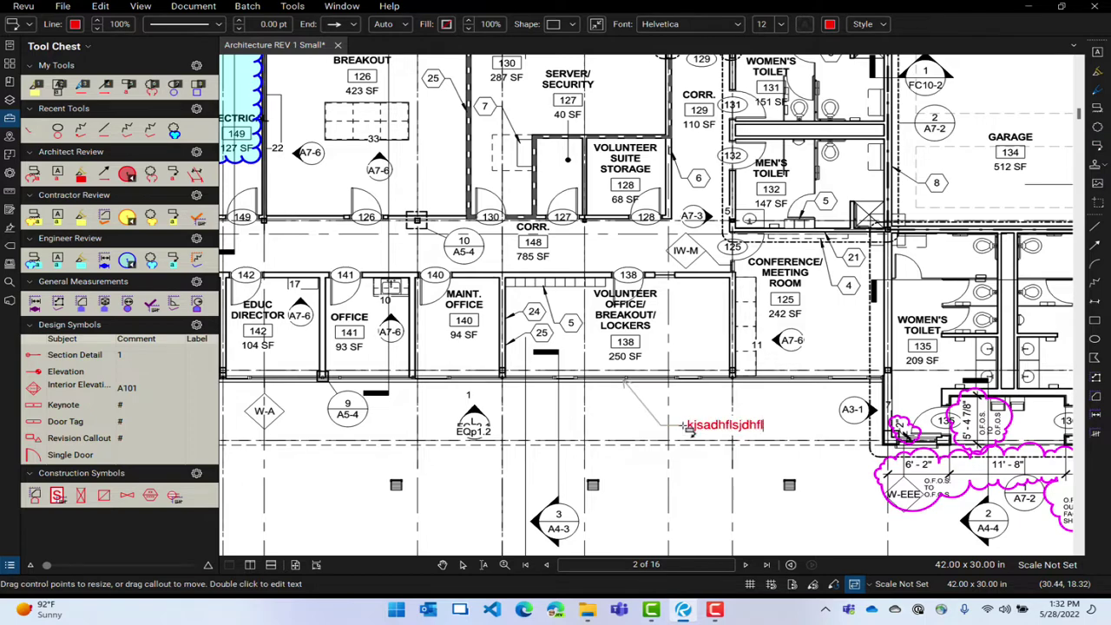
pyautogui.write('l')
pyautogui.click(703, 467)
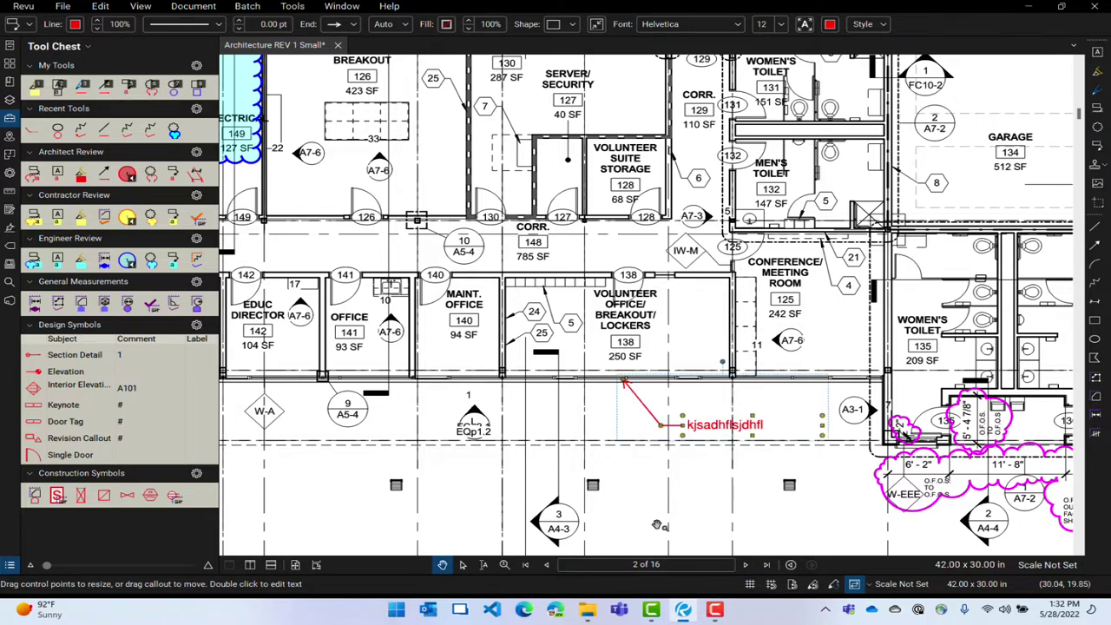
# Add a second leader to the red callout, pointing at the exterior wall below Conference/Meeting Room 125
pyautogui.scroll(2, 699, 431)
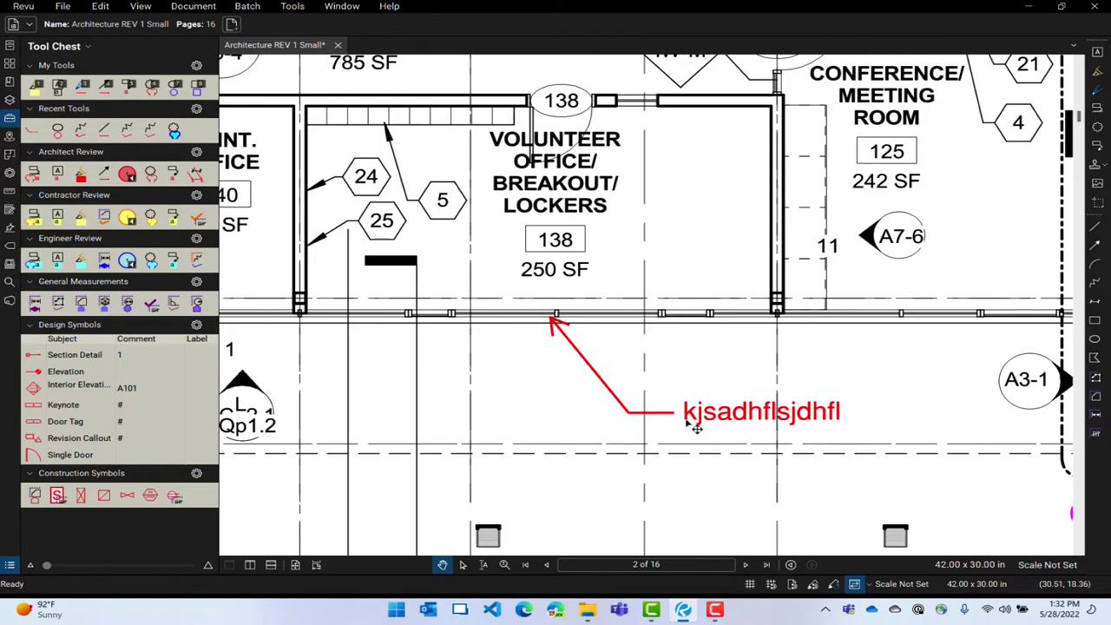
pyautogui.click(650, 422)
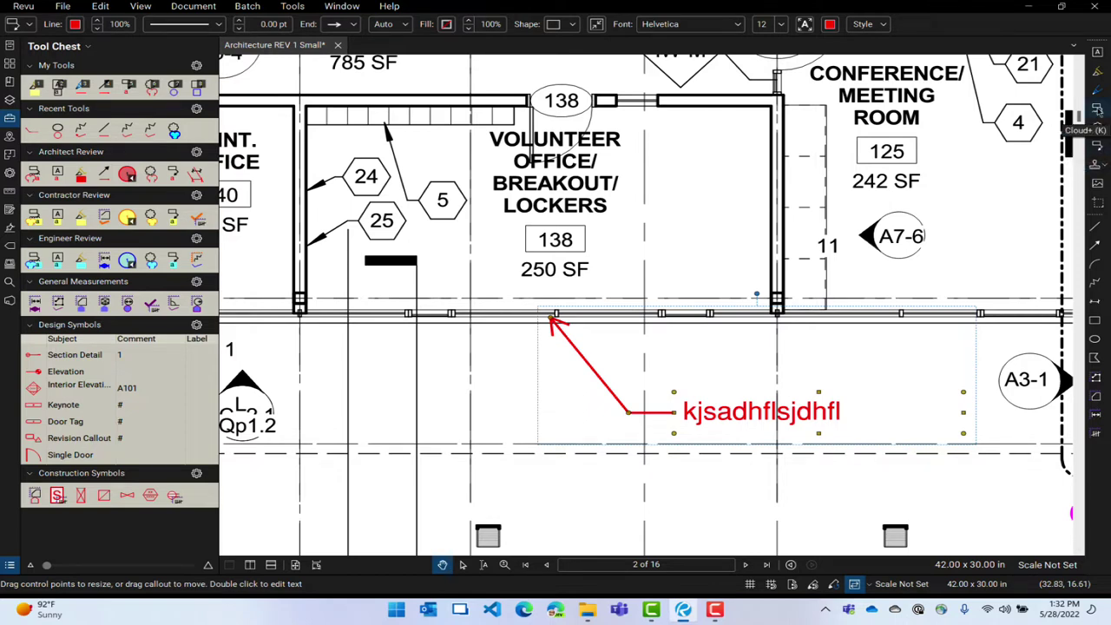
pyautogui.rightClick(629, 414)
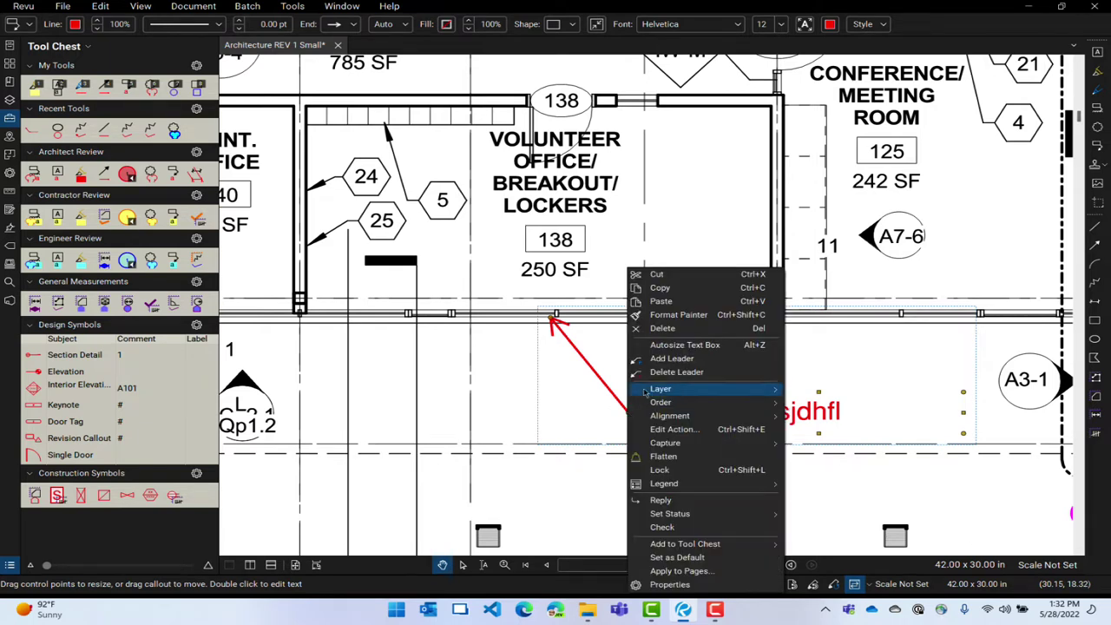
pyautogui.click(673, 358)
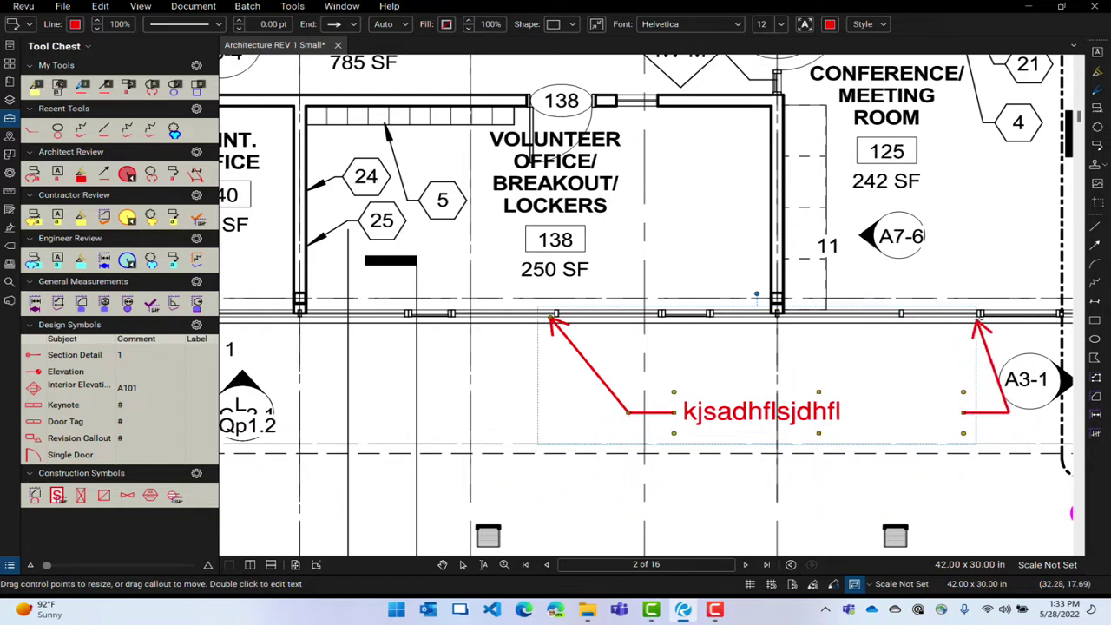
pyautogui.click(982, 322)
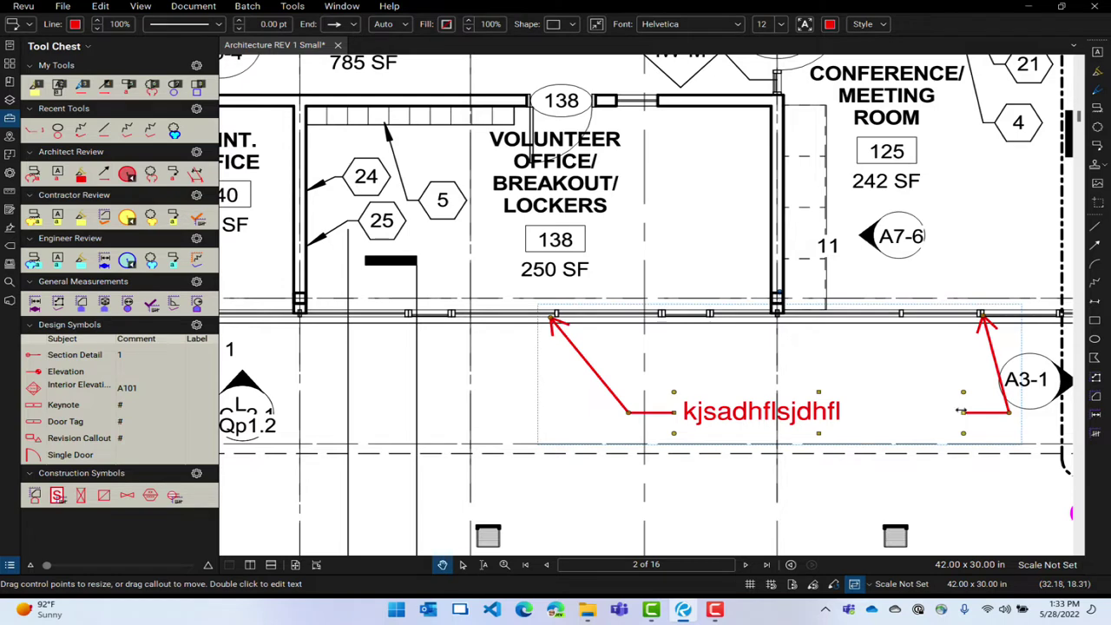
# Narrow the callout's text box to fit its text closely and deselect the callout
pyautogui.moveTo(964, 412); pyautogui.dragTo(853, 412)
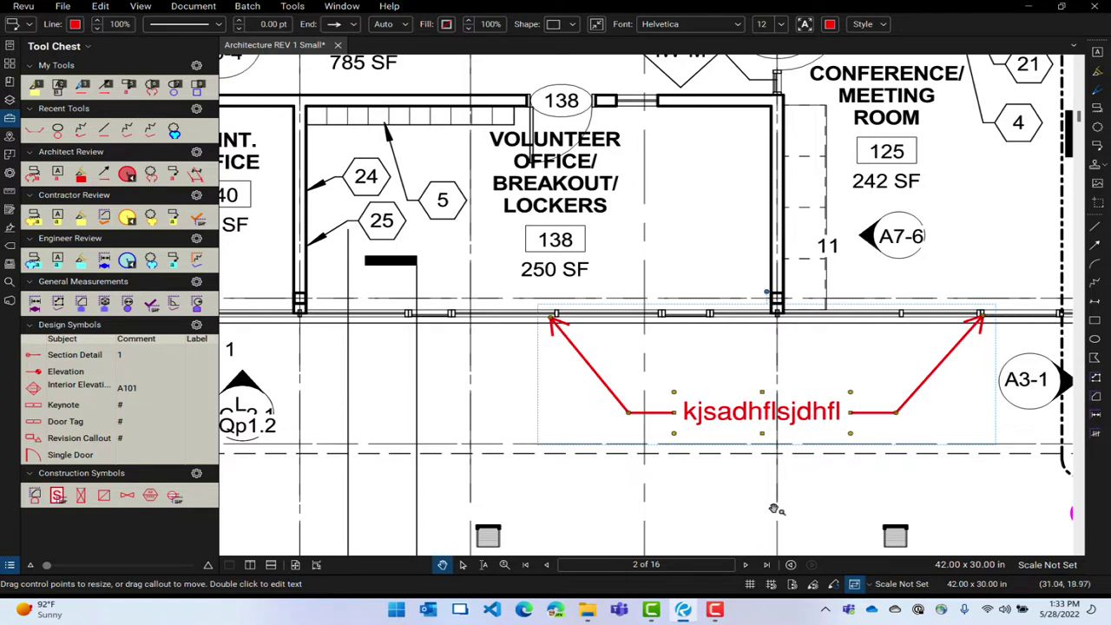
pyautogui.click(629, 495)
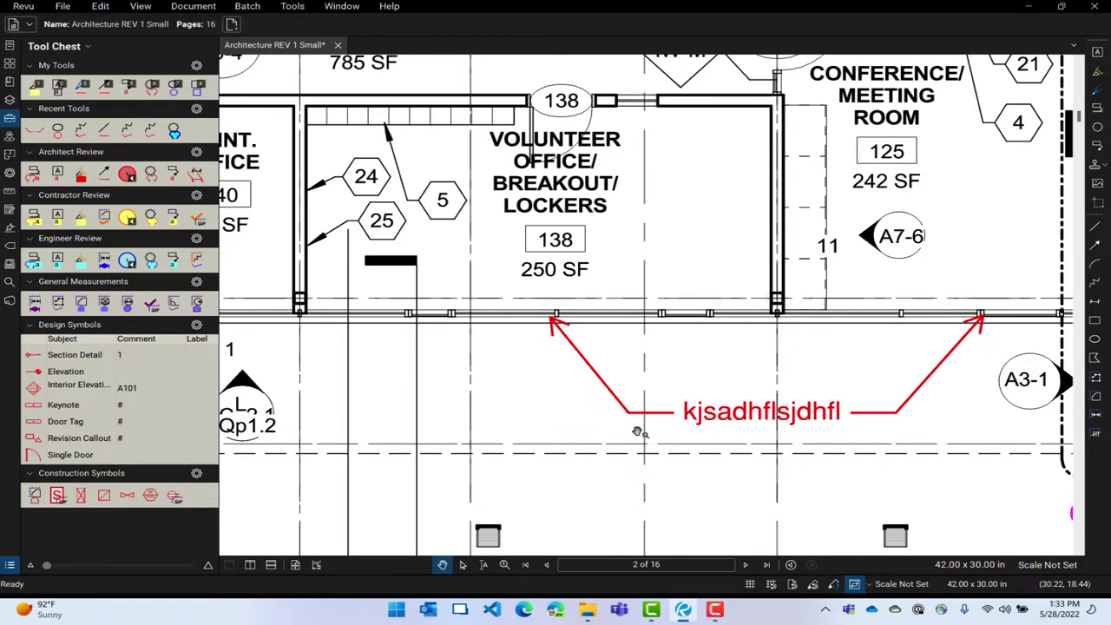
pyautogui.scroll(-3, 732, 440)
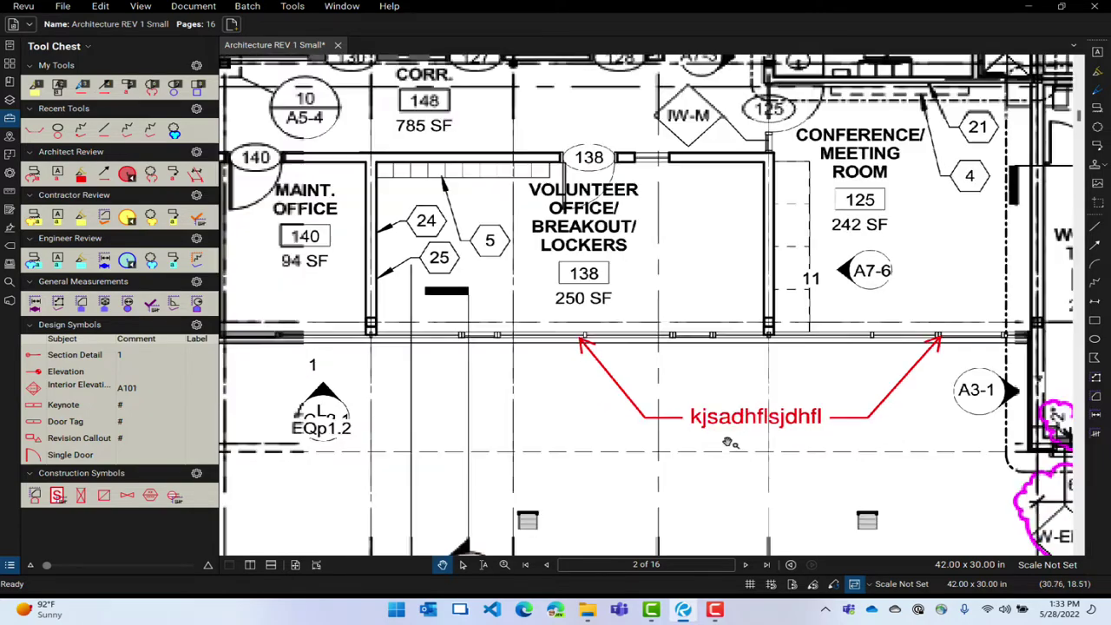
pyautogui.moveTo(771, 412); pyautogui.dragTo(677, 437)
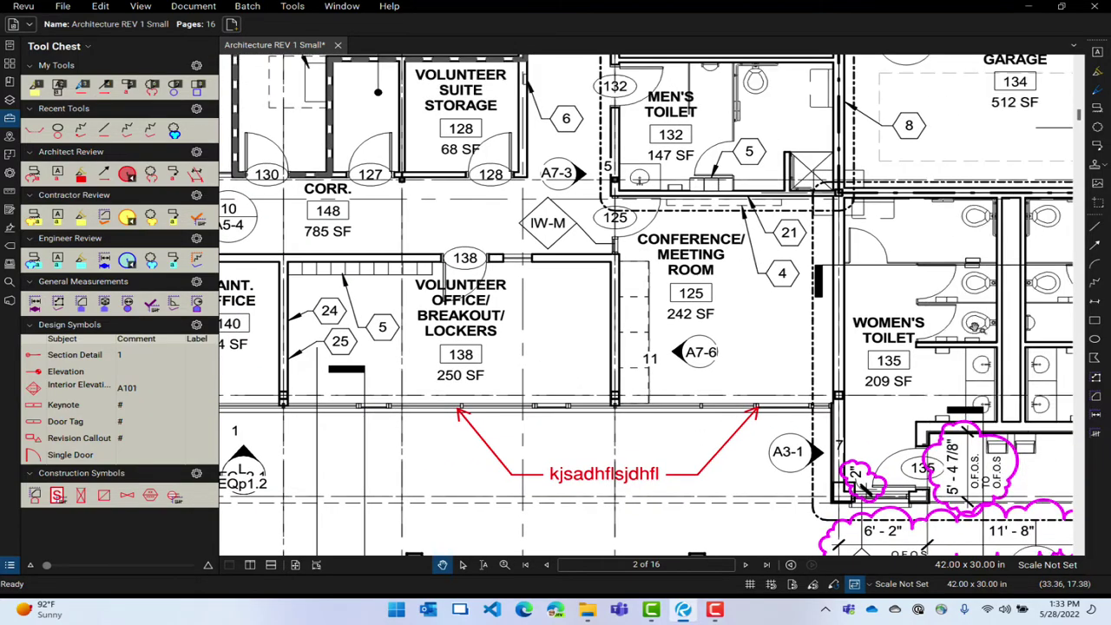
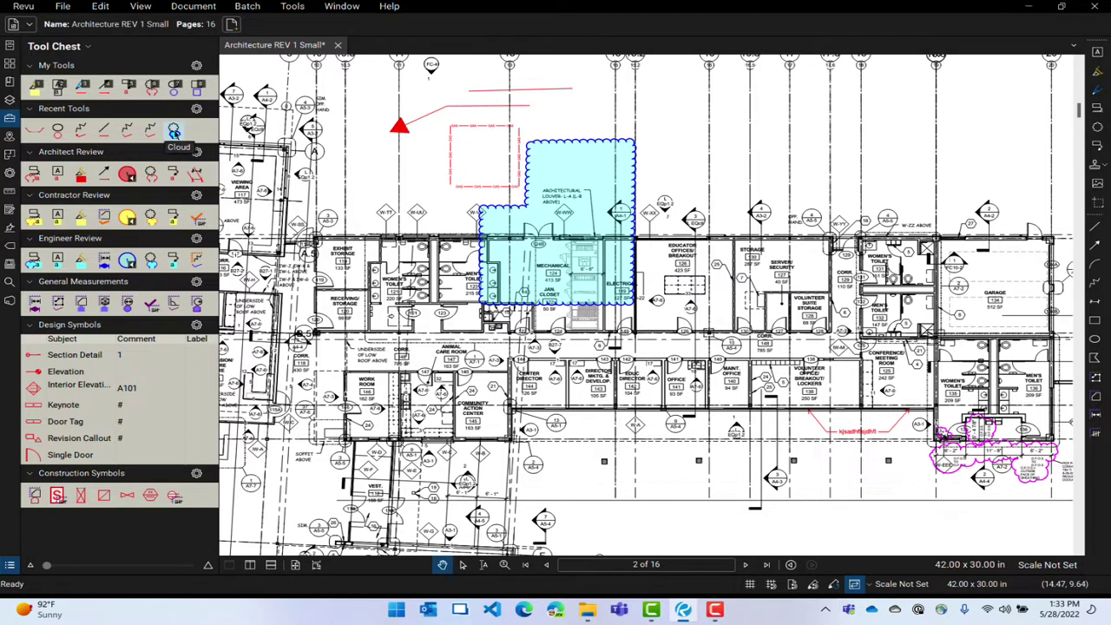
# Add a new tool set to the Tool Chest, titled with the owner's first name followed by "Toolset"
pyautogui.click(173, 131)
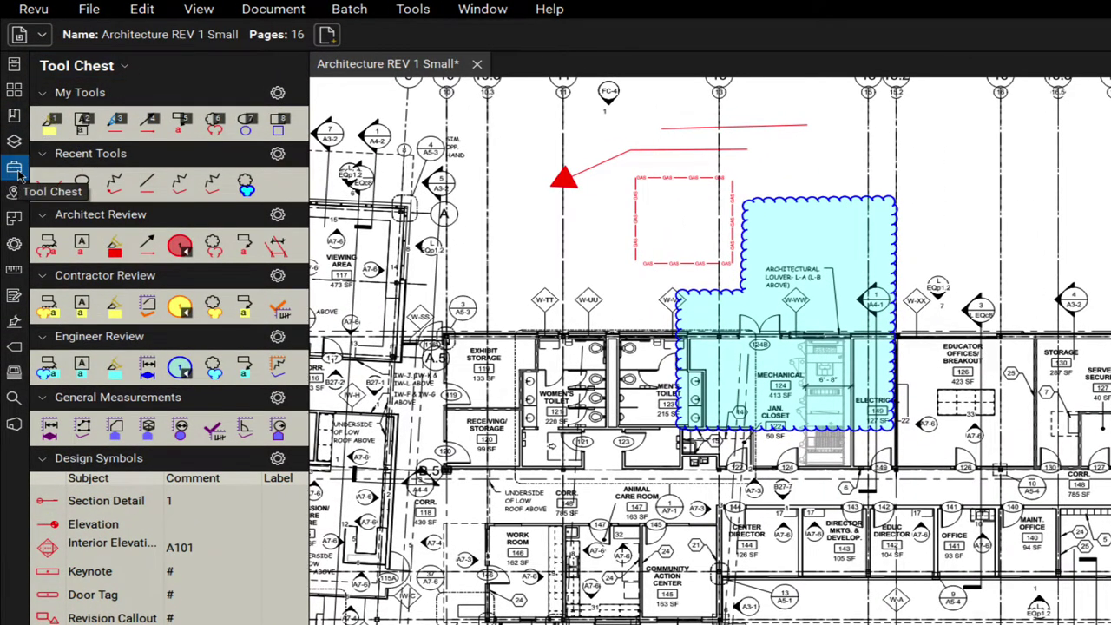
pyautogui.click(124, 69)
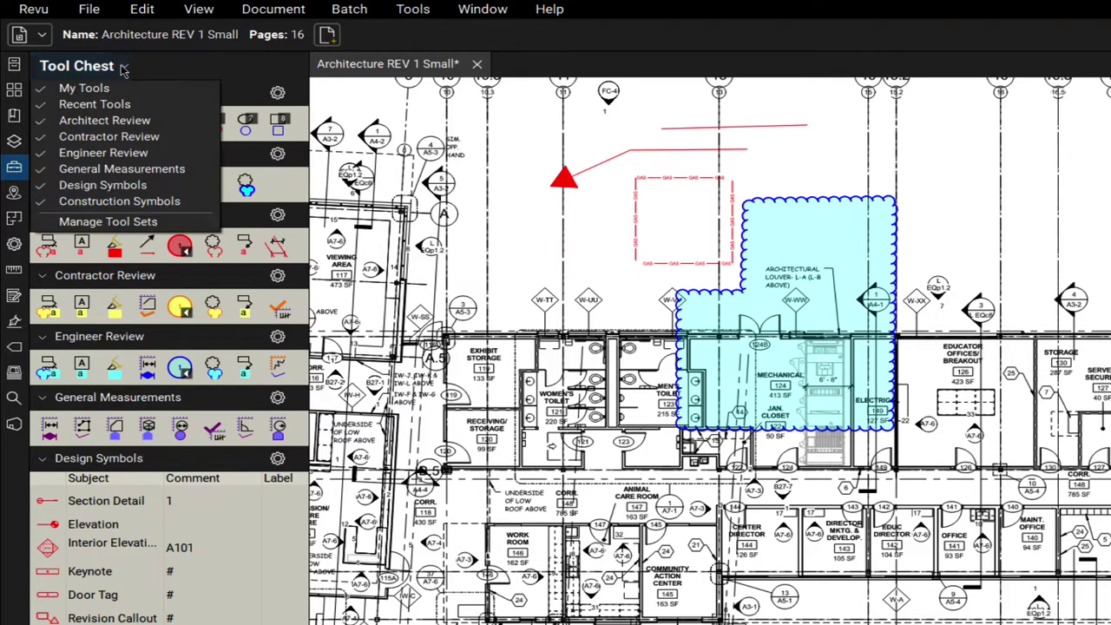
pyautogui.click(102, 222)
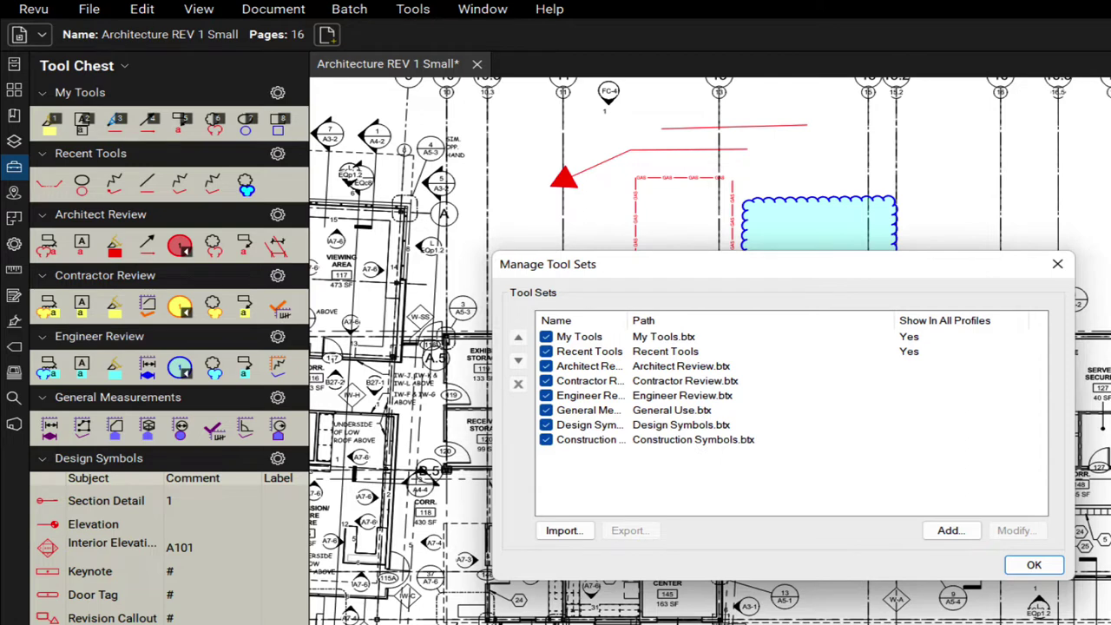
pyautogui.click(950, 530)
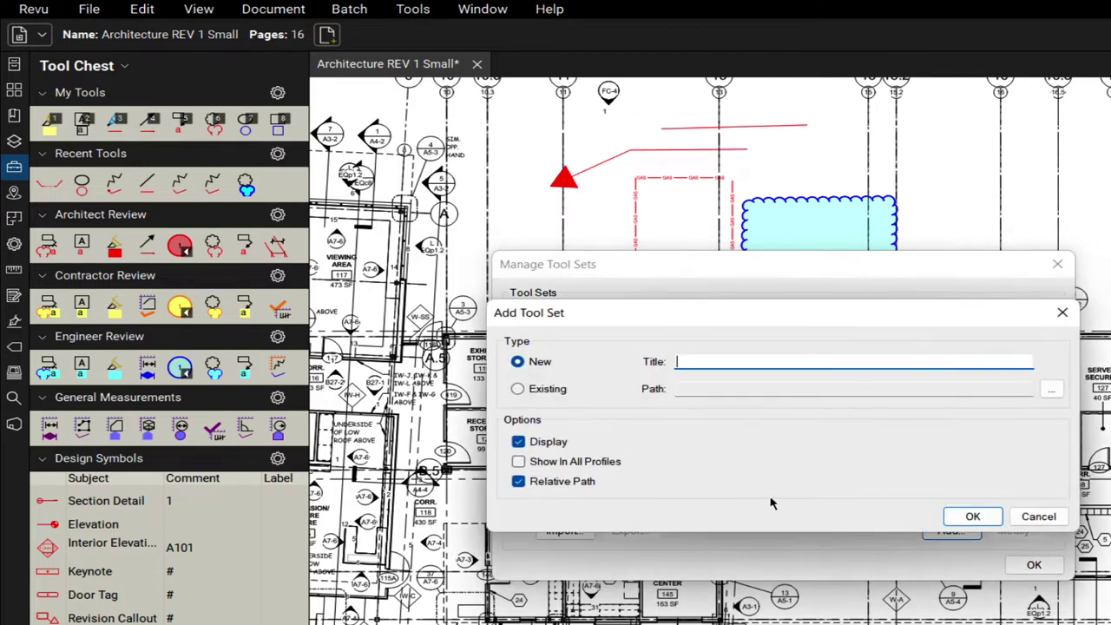
pyautogui.write("Bill's Toolset")
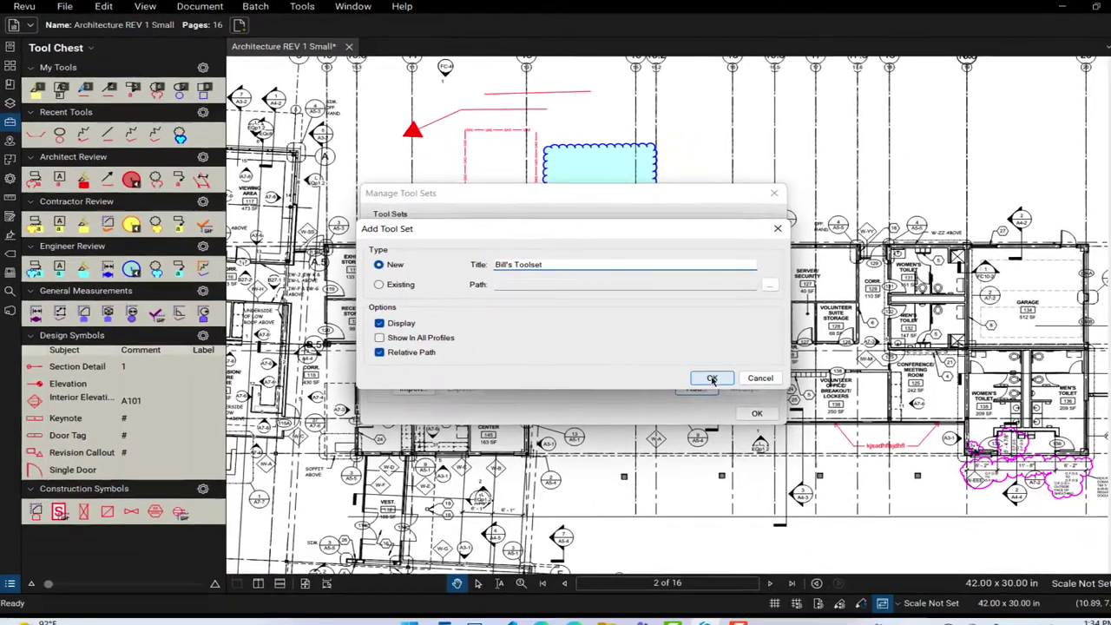
pyautogui.click(982, 519)
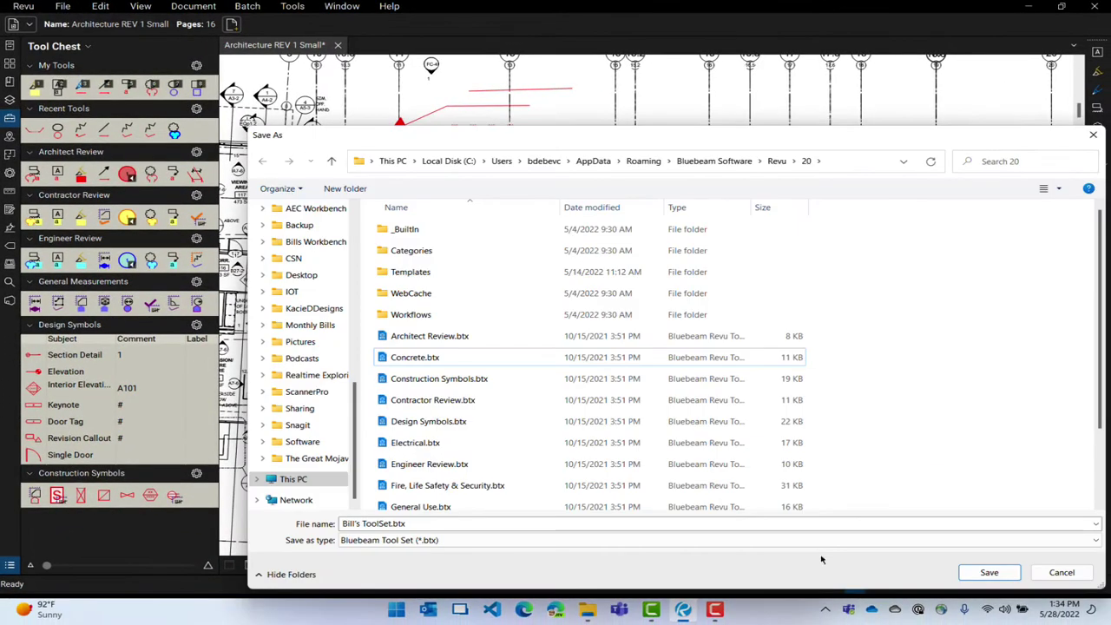
# Save the new tool set as a .btx file under its suggested name, replacing the existing file, and close tool set management
pyautogui.click(991, 573)
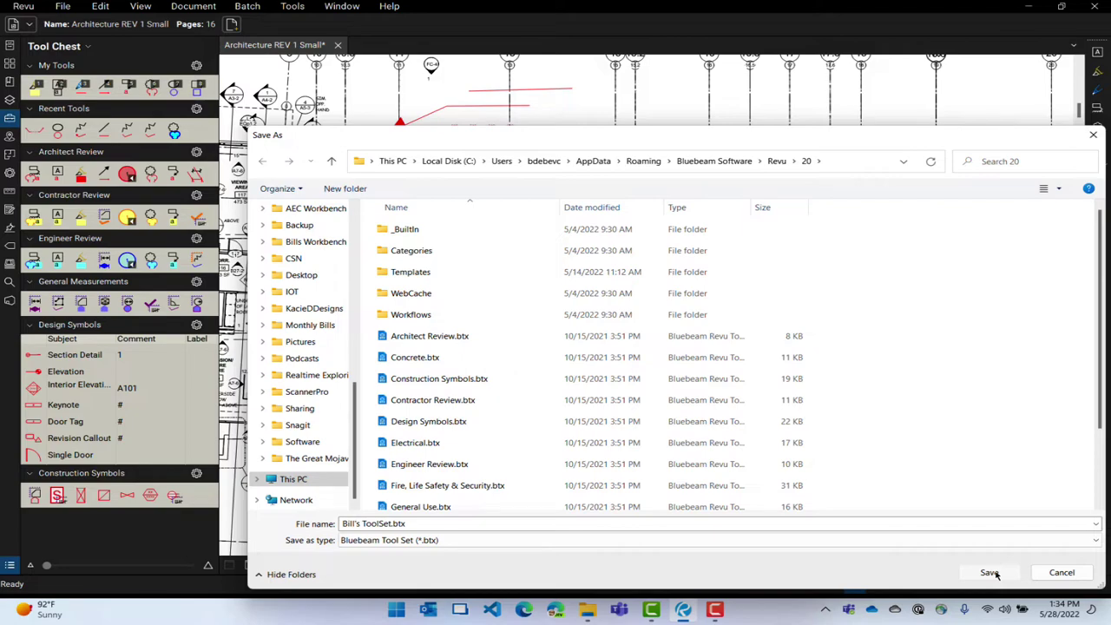
pyautogui.click(991, 573)
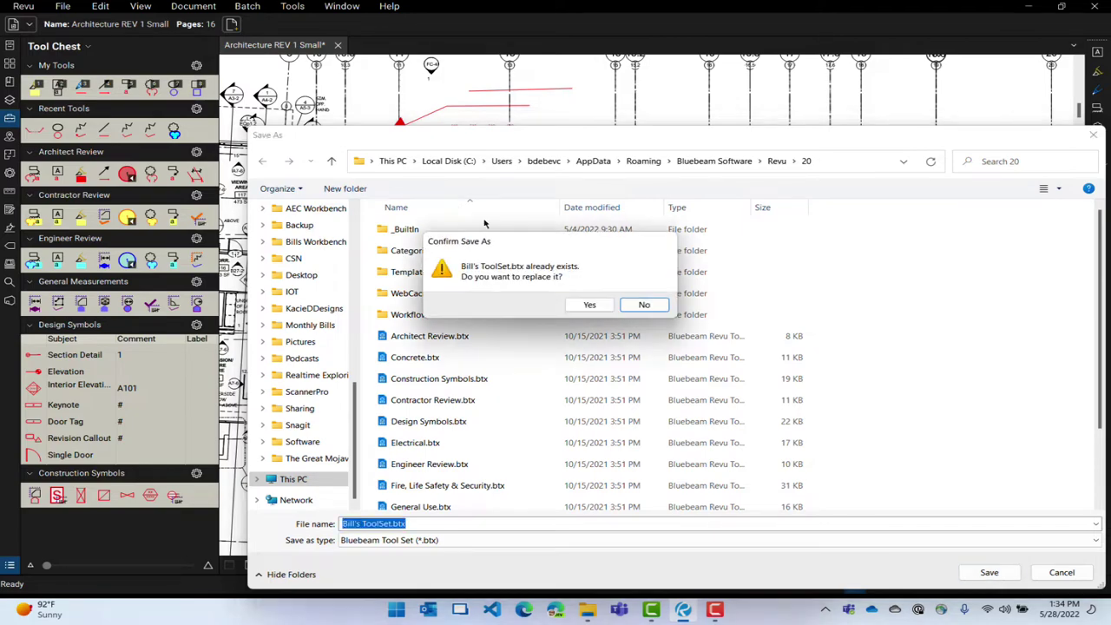
pyautogui.click(589, 304)
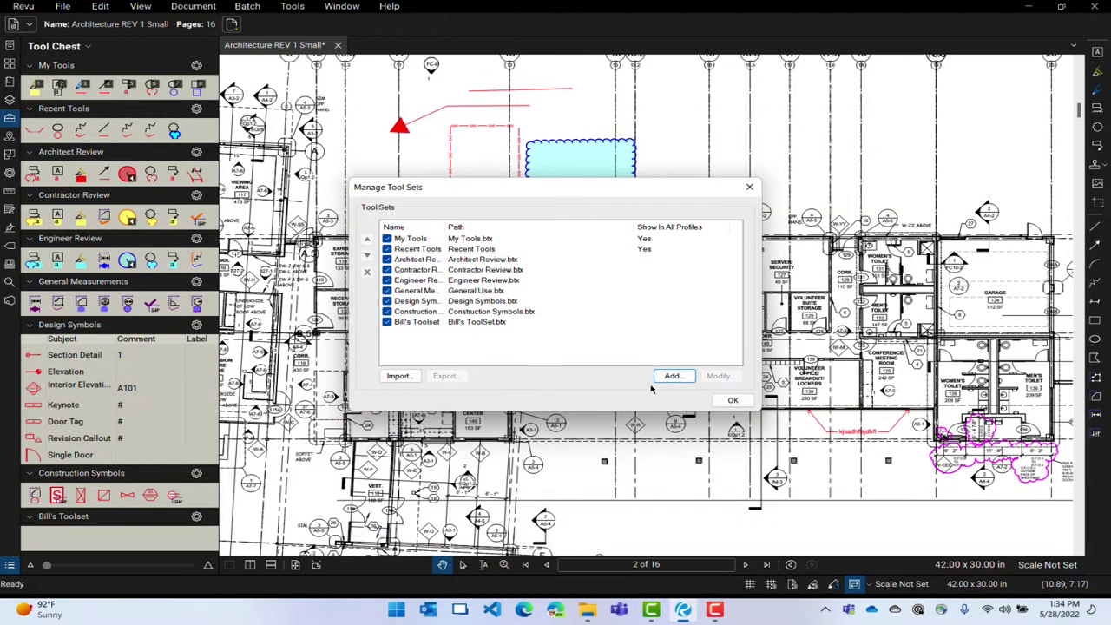
pyautogui.click(732, 402)
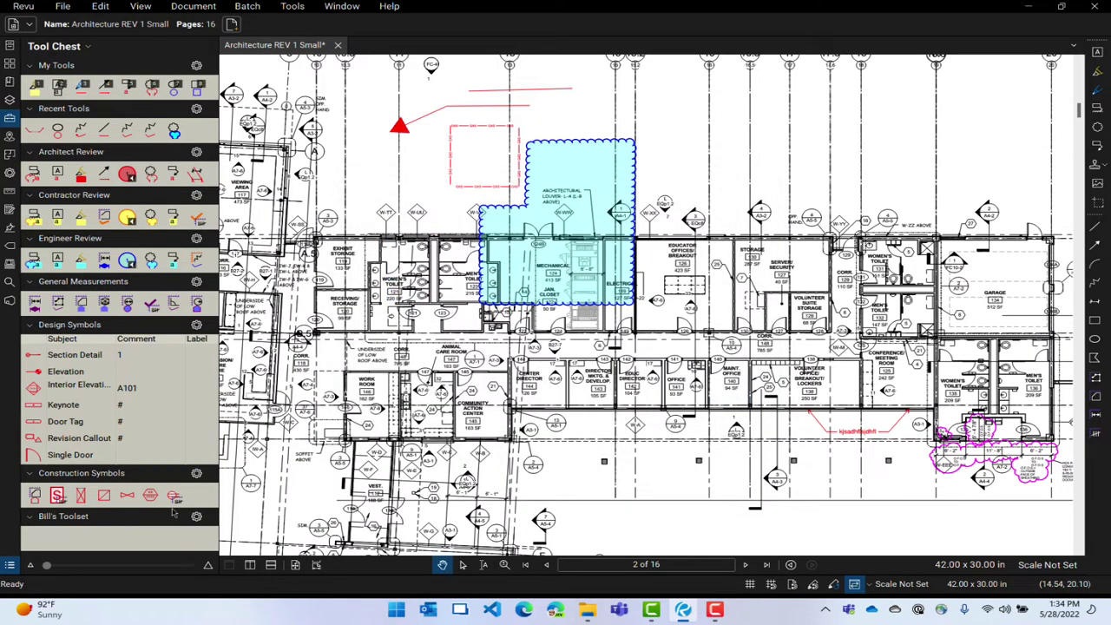
pyautogui.press('ctrl')
pyautogui.press('ctrl')
pyautogui.press('ctrl')
pyautogui.press('ctrl')
pyautogui.press('ctrl')
pyautogui.press('ctrl')
pyautogui.press('ctrl')
pyautogui.click(174, 130)
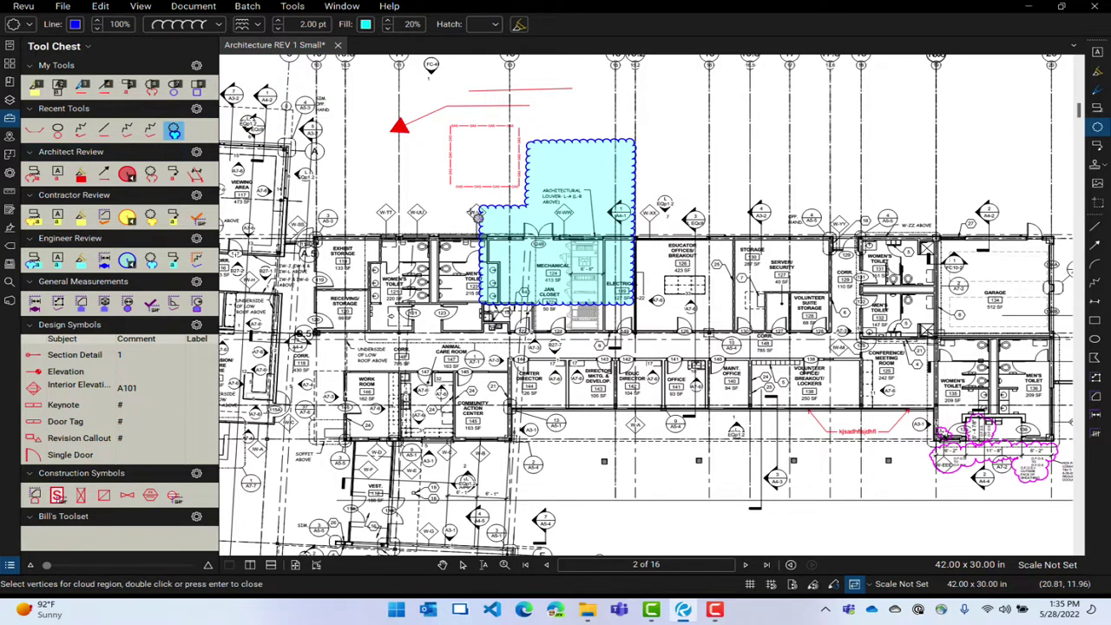
pyautogui.press('Escape')
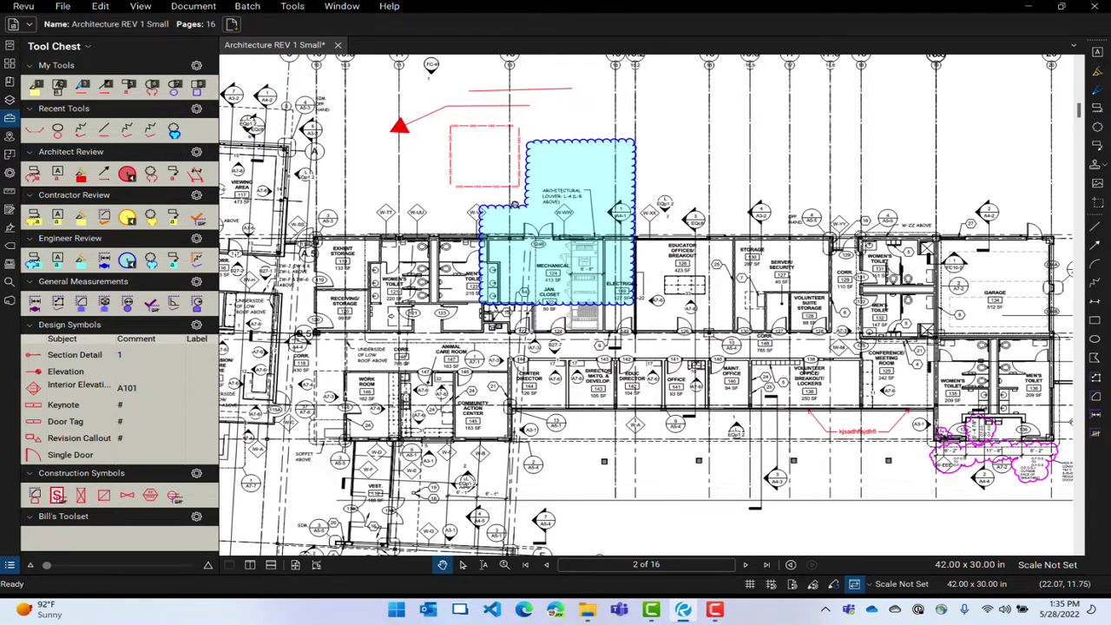
# Add the blue filled cloud around Mechanical 124 to the new personal tool set
pyautogui.click(526, 213)
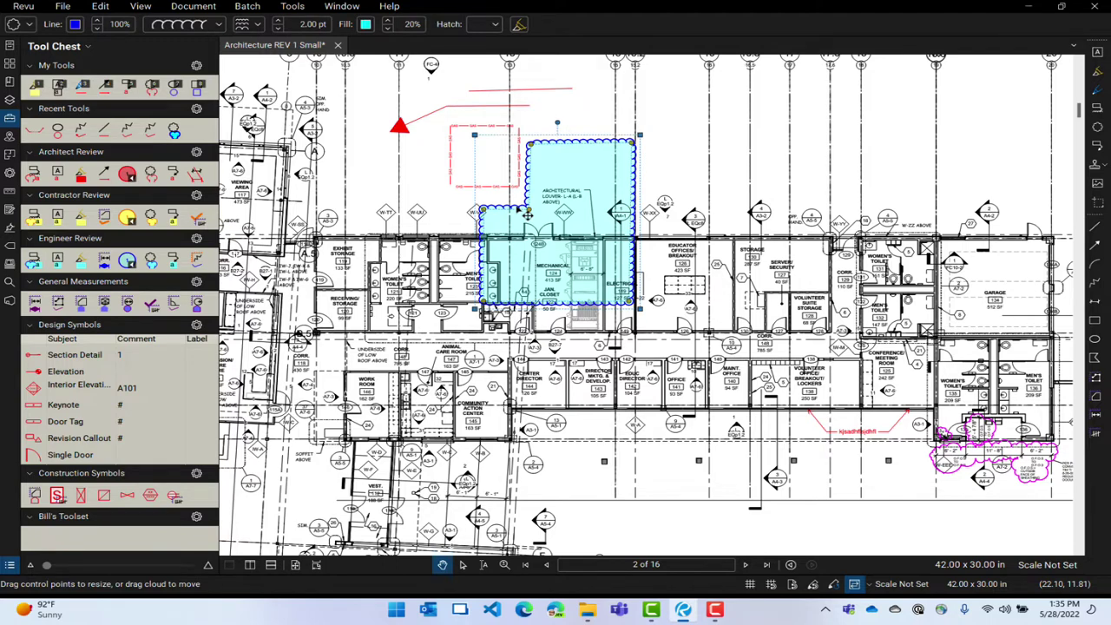
pyautogui.rightClick(526, 213)
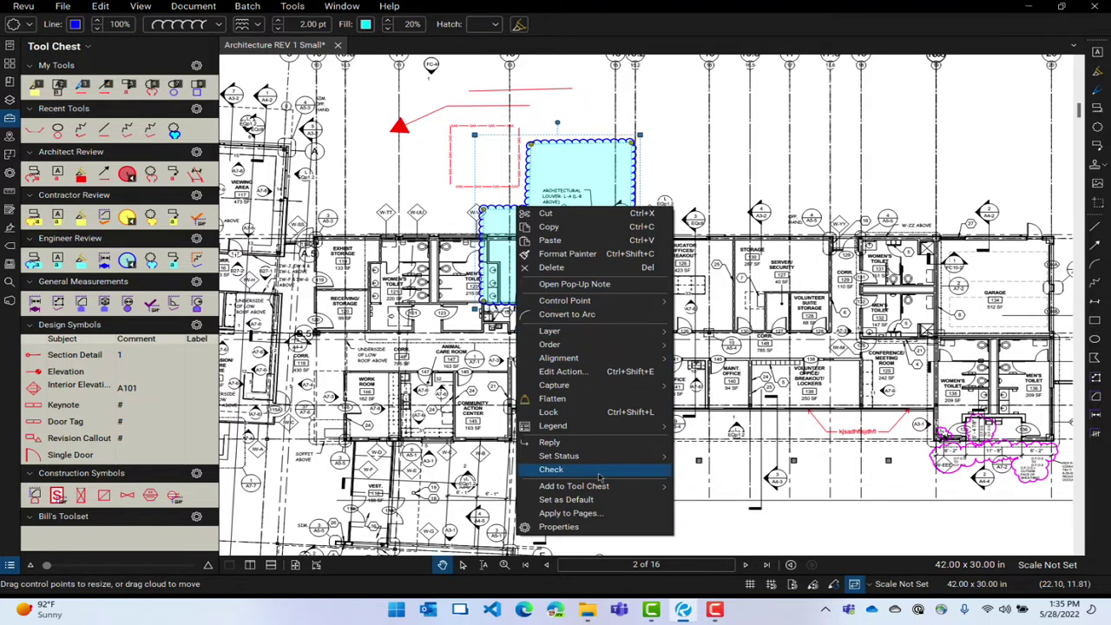
pyautogui.moveTo(605, 488)
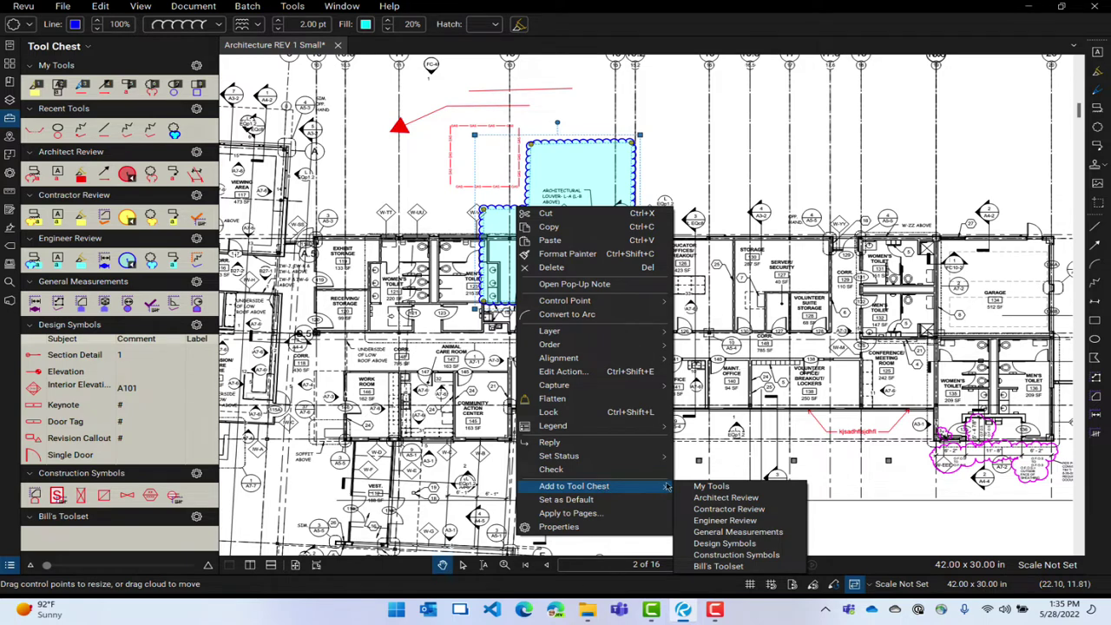
pyautogui.click(719, 566)
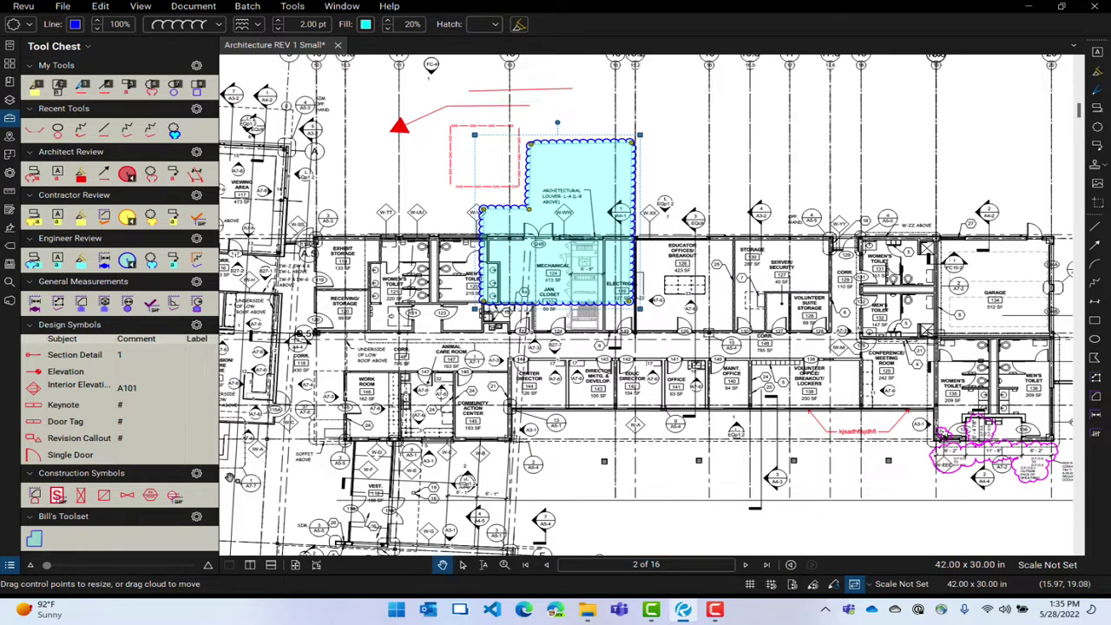
# Place the stored cloud over Storage 130 and Server/Security 127 and reshape its upper corners into a rough rectangle around the rooms
pyautogui.click(35, 541)
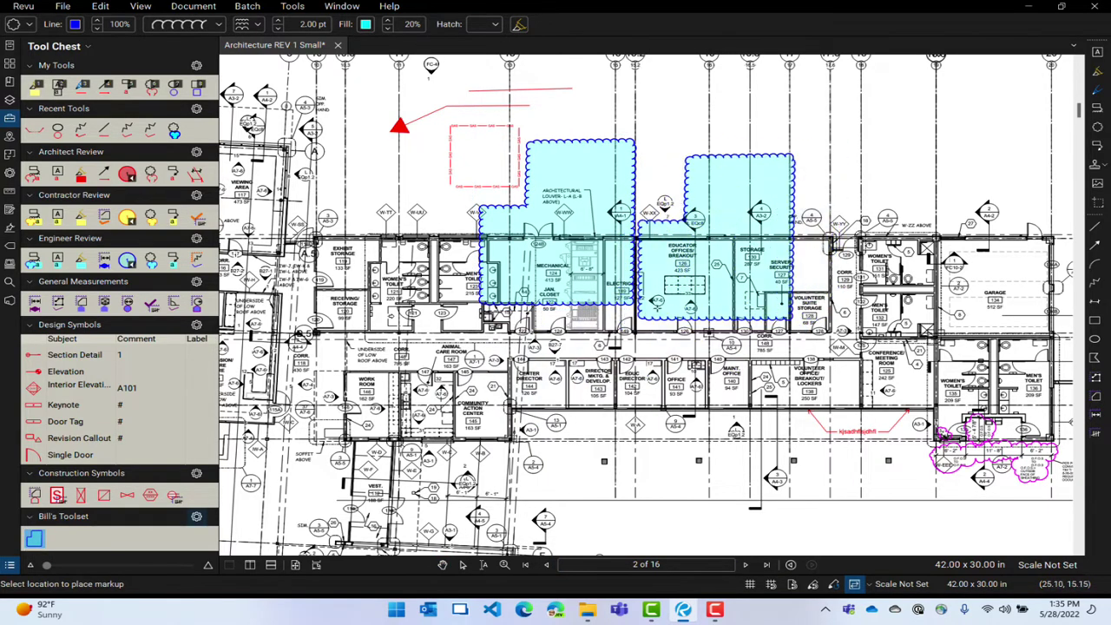
pyautogui.click(821, 277)
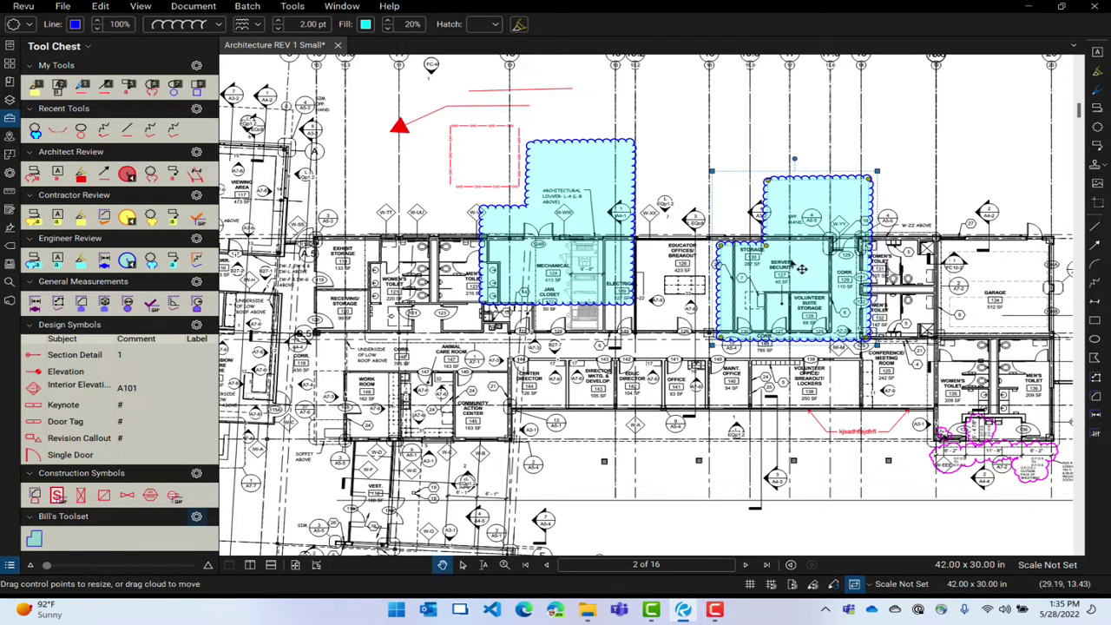
pyautogui.moveTo(766, 245); pyautogui.dragTo(869, 227)
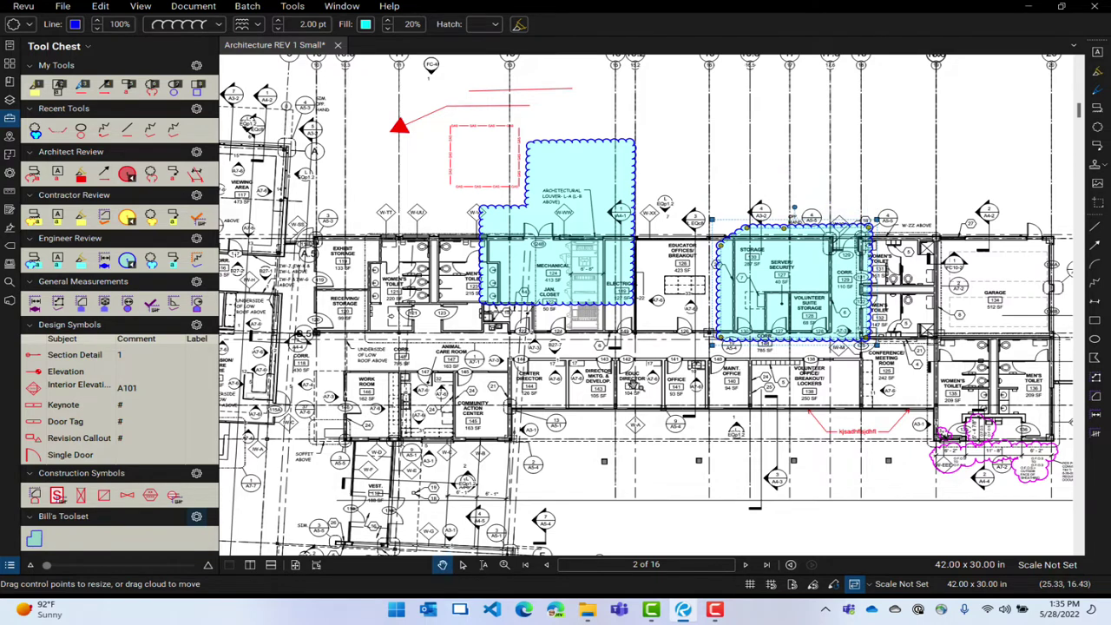
pyautogui.moveTo(752, 234); pyautogui.dragTo(720, 222)
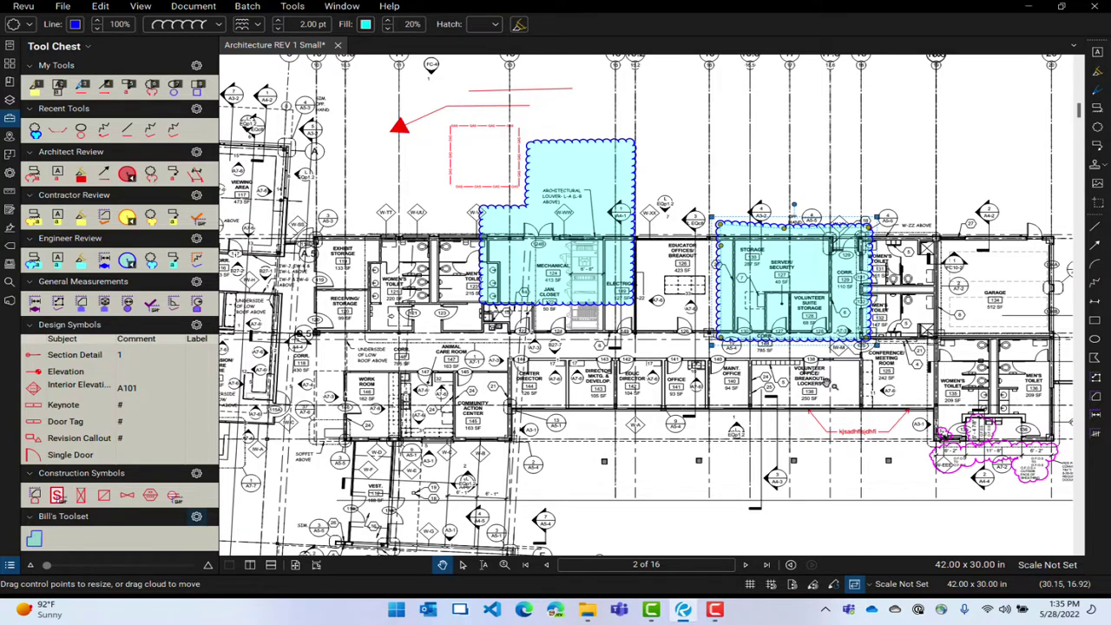
# Undo the reshaping and the placement of the copied cloud
pyautogui.hotkey('ctrl', 'z')
pyautogui.hotkey('ctrl', 'z')
pyautogui.hotkey('ctrl', 'z')
pyautogui.hotkey('ctrl', 'z')
pyautogui.hotkey('ctrl', 'z')
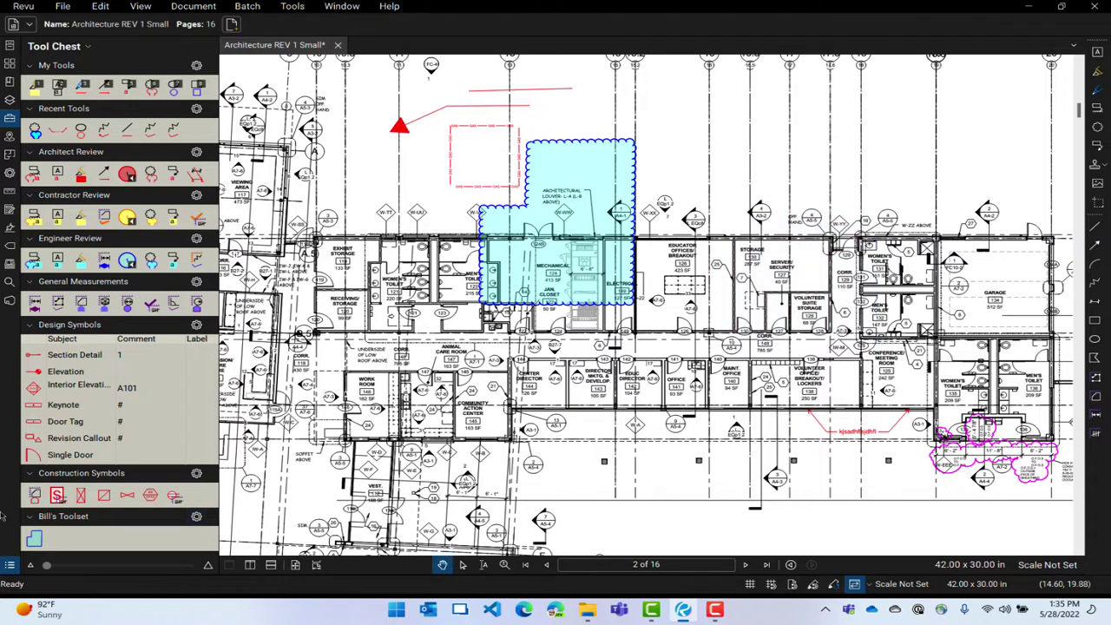
# Switch the stored cloud tool to properties mode and draw a four-cornered cloud from Educator Offices/Breakout 126 across to Men's Toilet 132
pyautogui.click(35, 541)
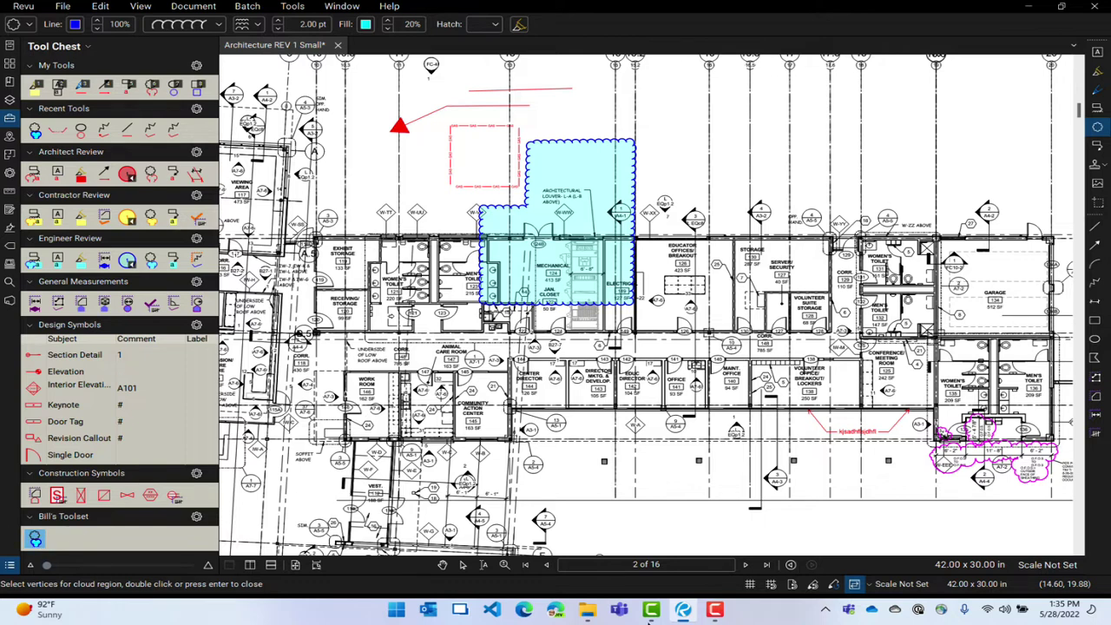
pyautogui.click(684, 171)
pyautogui.click(910, 173)
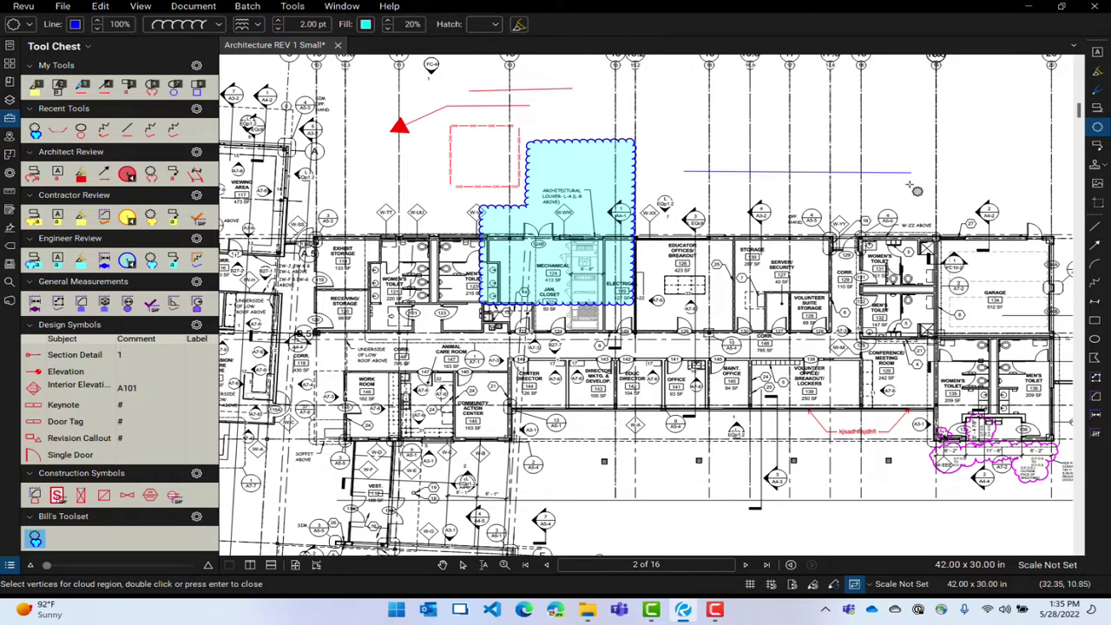
pyautogui.click(912, 358)
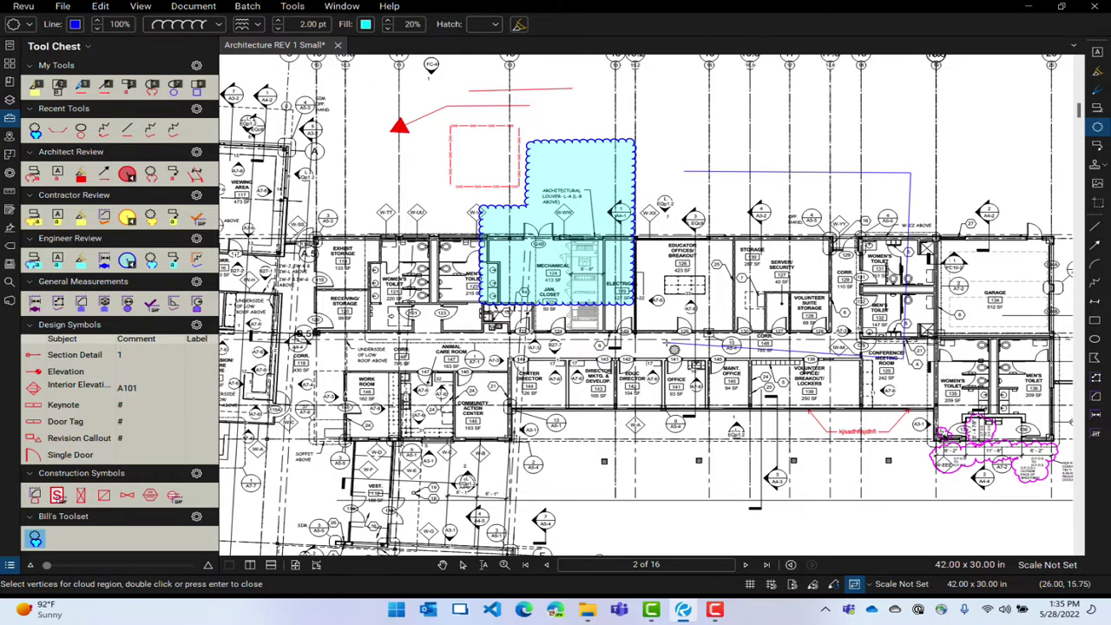
pyautogui.doubleClick(664, 345)
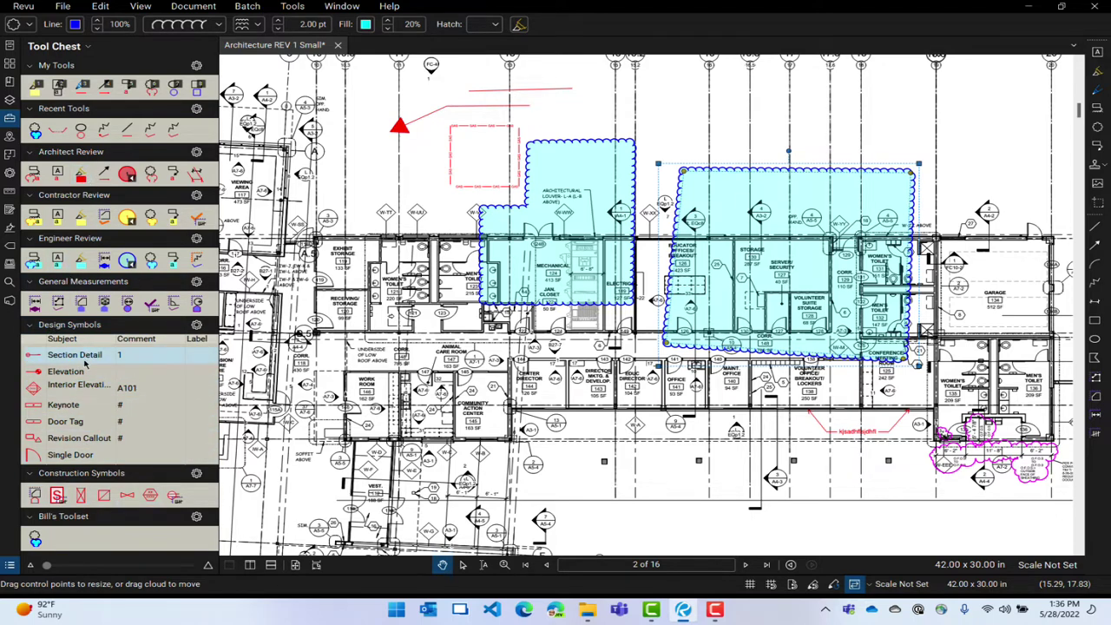
# Toggle the Design Symbols tool set between detailed list and symbol display, leaving it shown as symbols
pyautogui.click(197, 327)
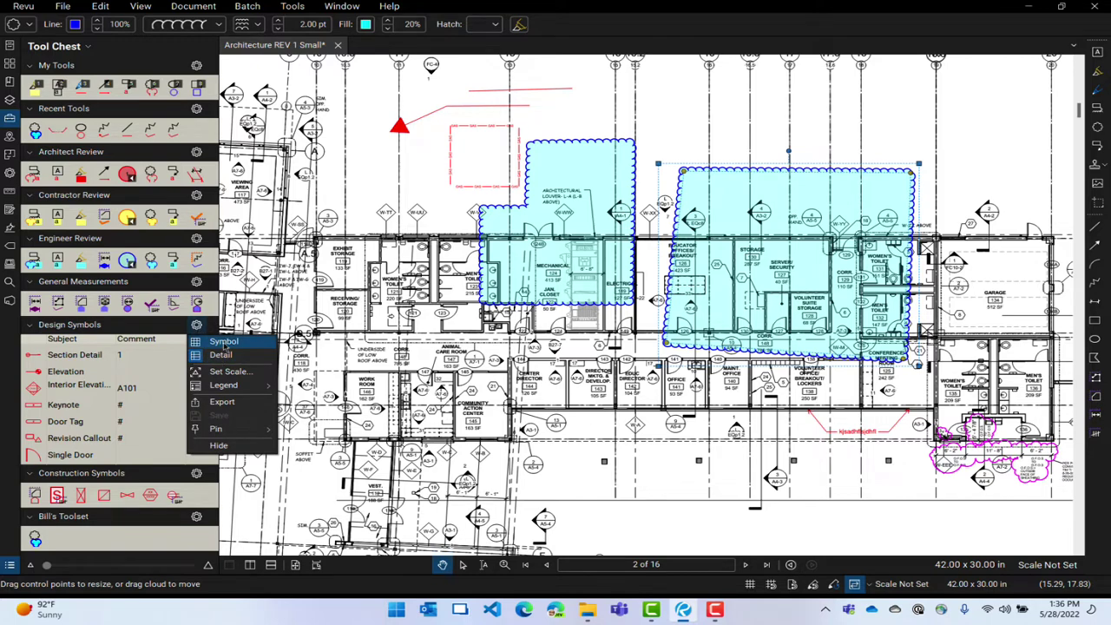
pyautogui.click(224, 343)
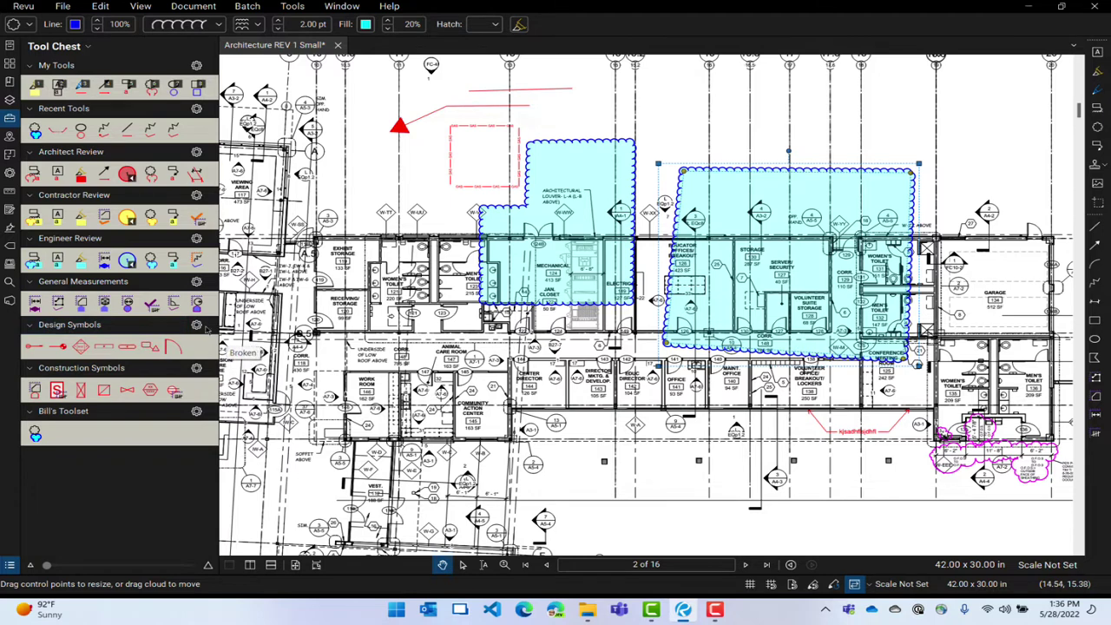
pyautogui.click(198, 328)
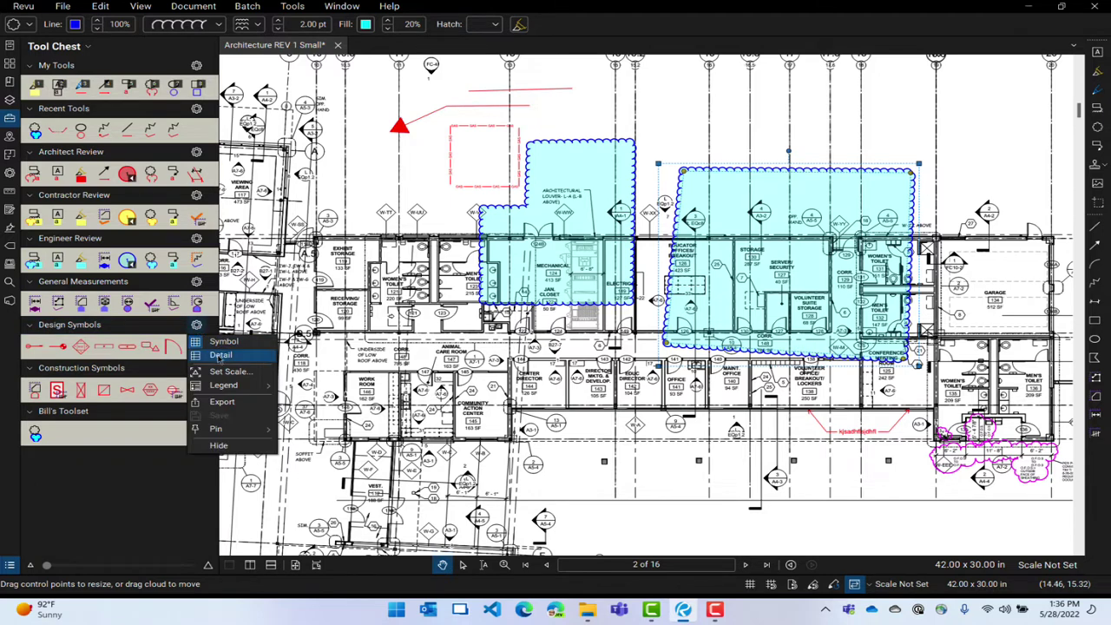
pyautogui.click(224, 356)
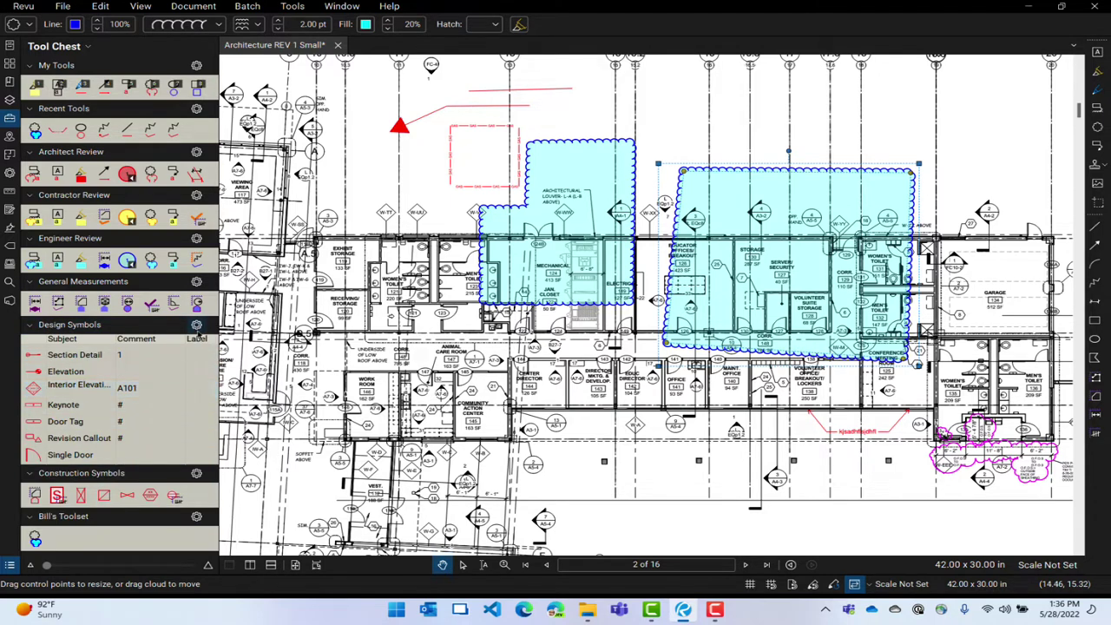
pyautogui.click(196, 325)
pyautogui.click(224, 343)
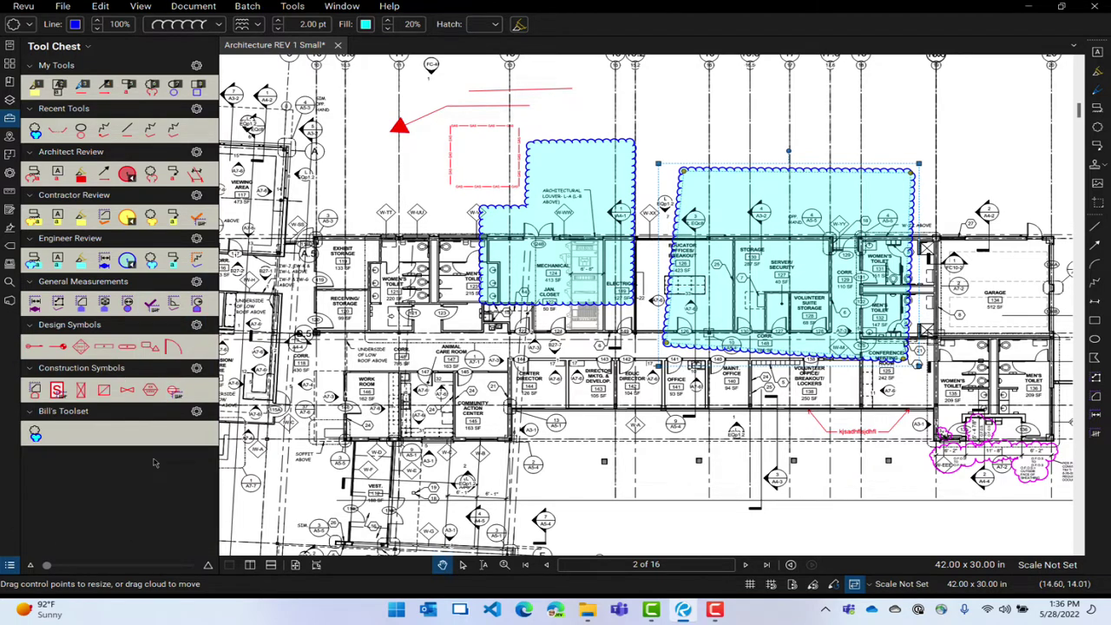
# Save the personal tool set and export it to the Desktop as a Bluebeam Tool Set (.btx) file under the suggested name
pyautogui.click(196, 412)
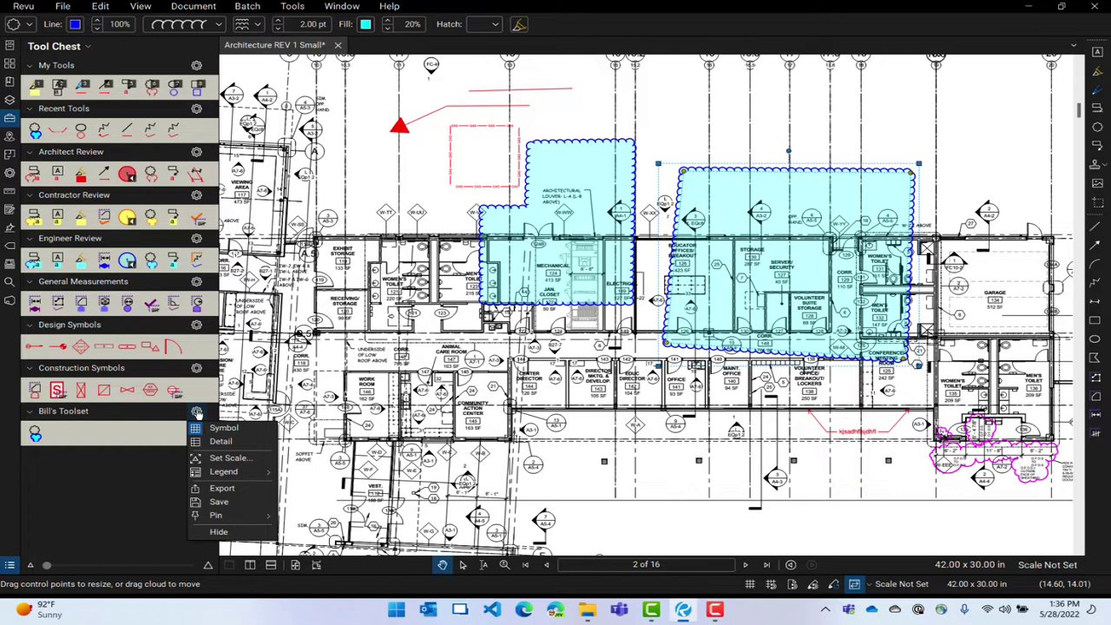
pyautogui.click(218, 502)
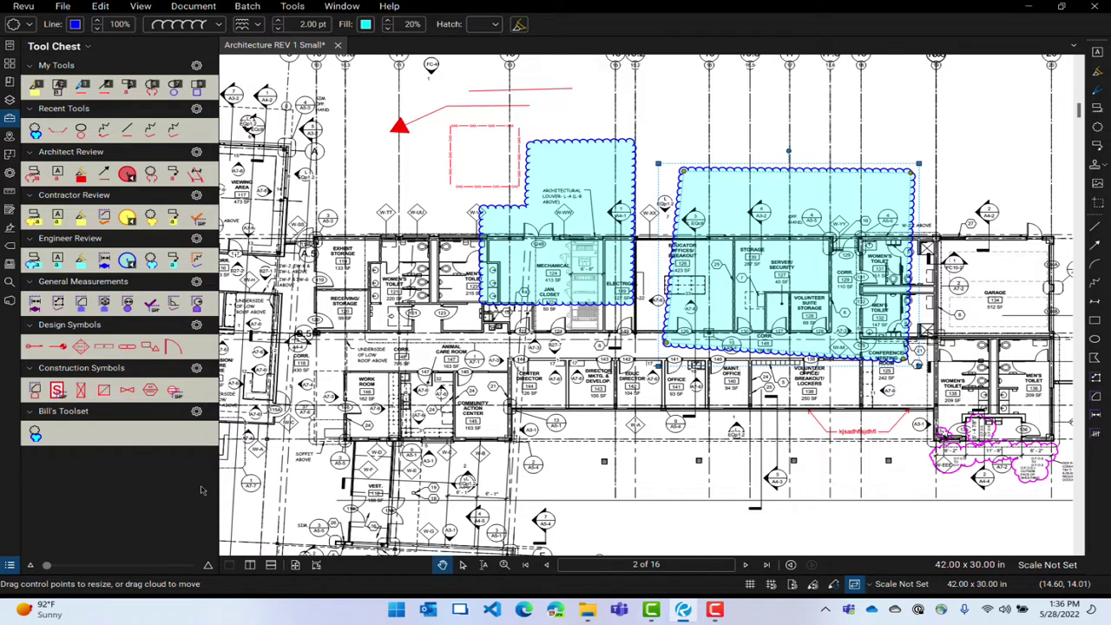
pyautogui.click(197, 412)
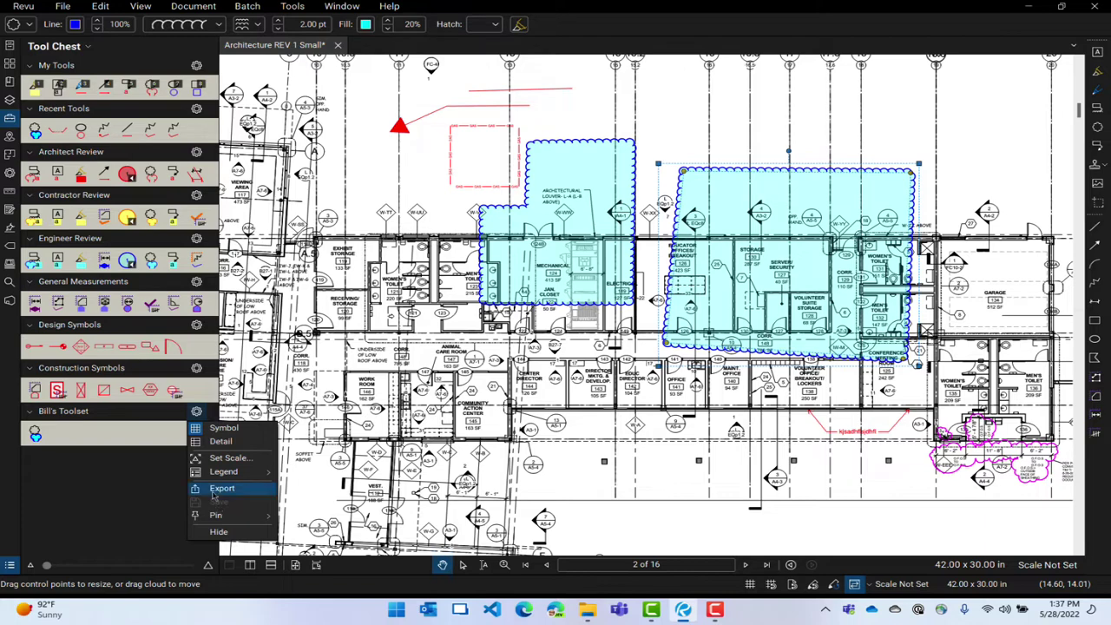
pyautogui.click(224, 492)
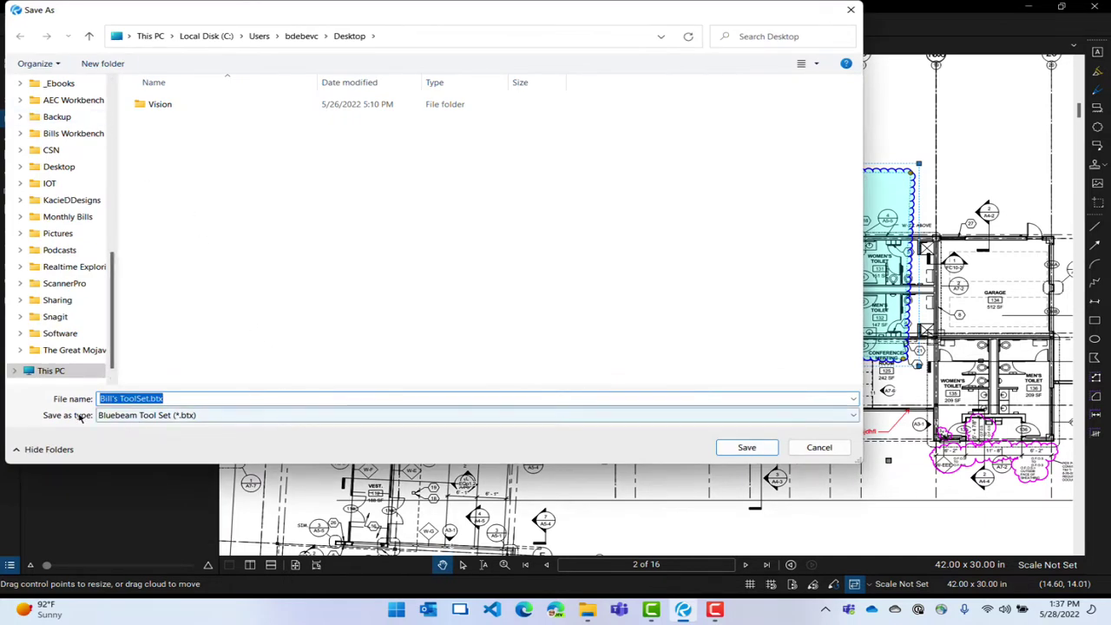
pyautogui.click(748, 448)
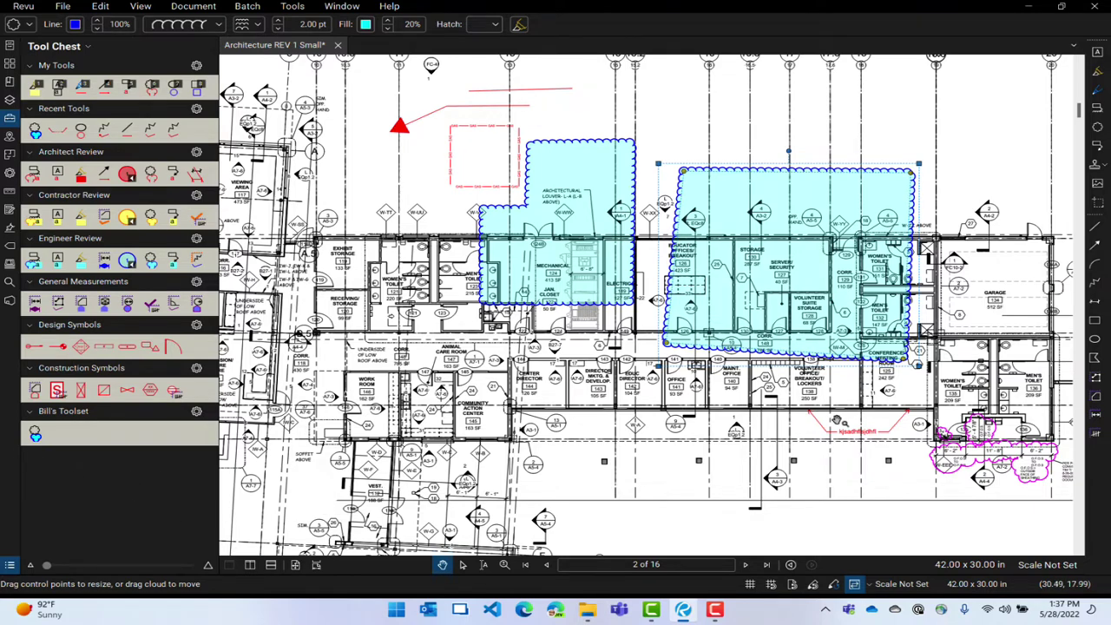
# Delete the four-cornered cloud covering Educator Offices/Breakout 126 through Men's Toilet 132
pyautogui.moveTo(864, 421); pyautogui.dragTo(734, 432)
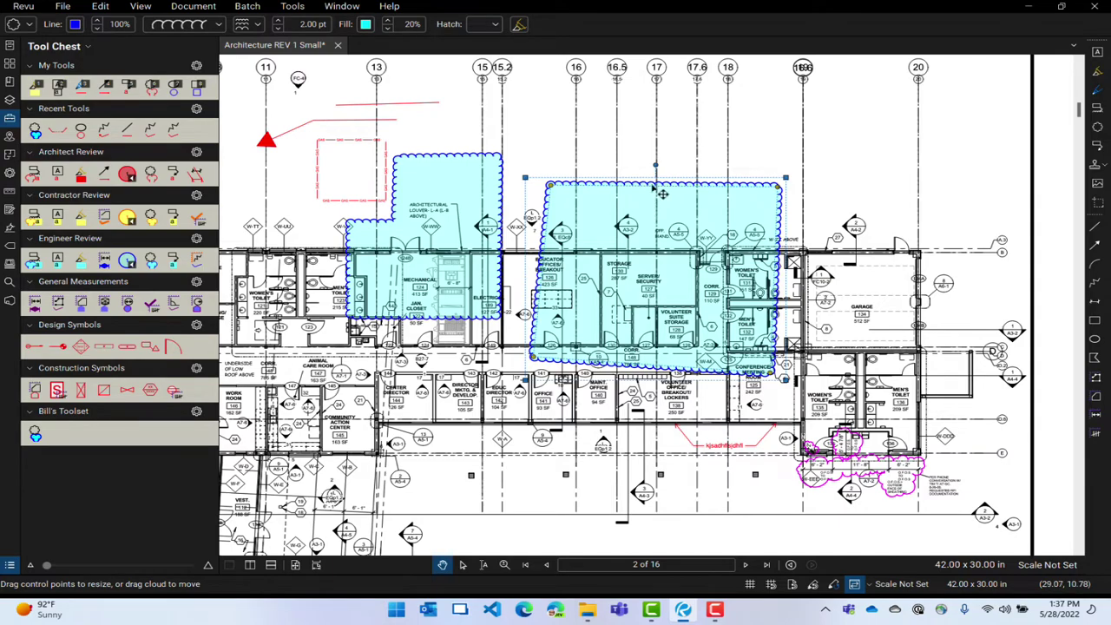
pyautogui.press('Delete')
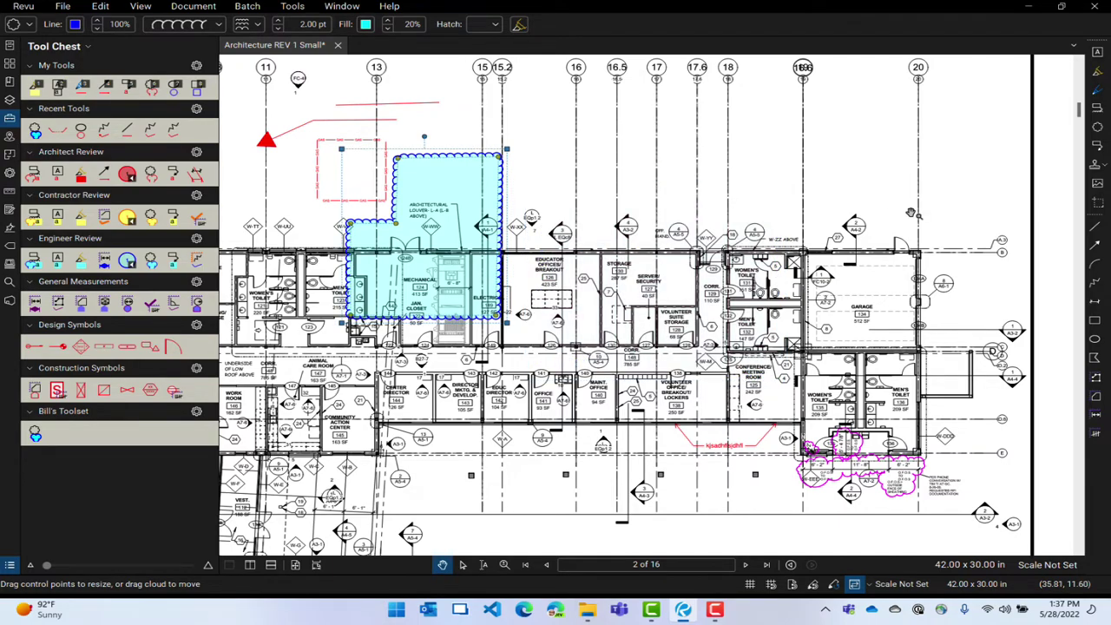
# Show the Advanced toolbar alongside the Shapes and Text tools for work in Men's Toilet 132
pyautogui.scroll(5, 769, 323)
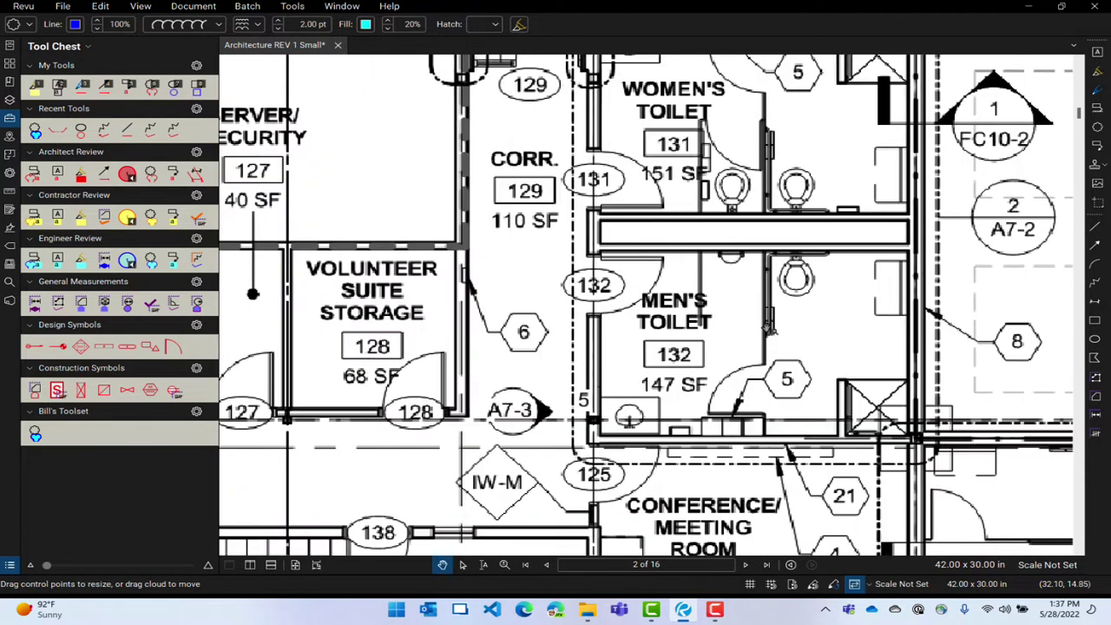
pyautogui.scroll(2, 770, 329)
pyautogui.moveTo(990, 398)
pyautogui.mouseDown()
pyautogui.moveTo(831, 340)
pyautogui.moveTo(642, 298)
pyautogui.mouseUp()
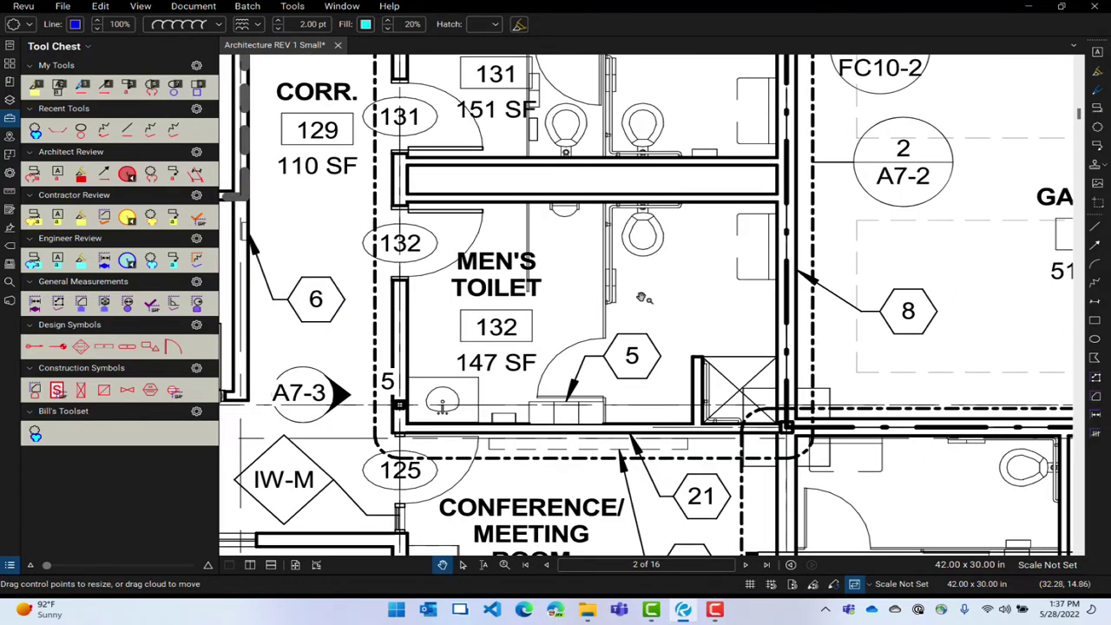
pyautogui.moveTo(719, 323); pyautogui.dragTo(715, 324)
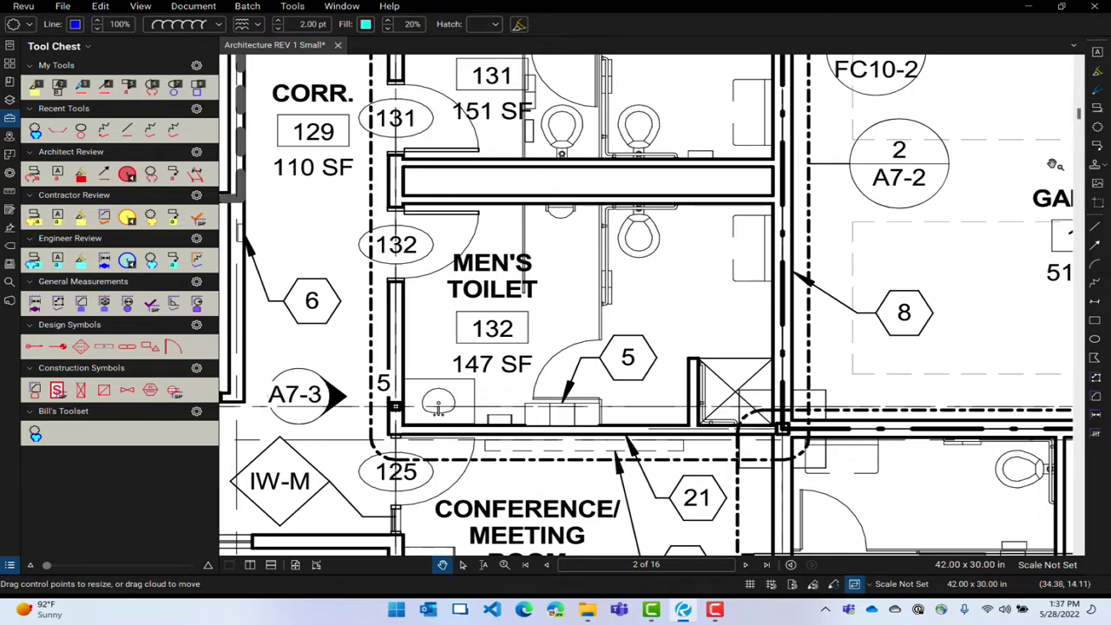
pyautogui.rightClick(1099, 500)
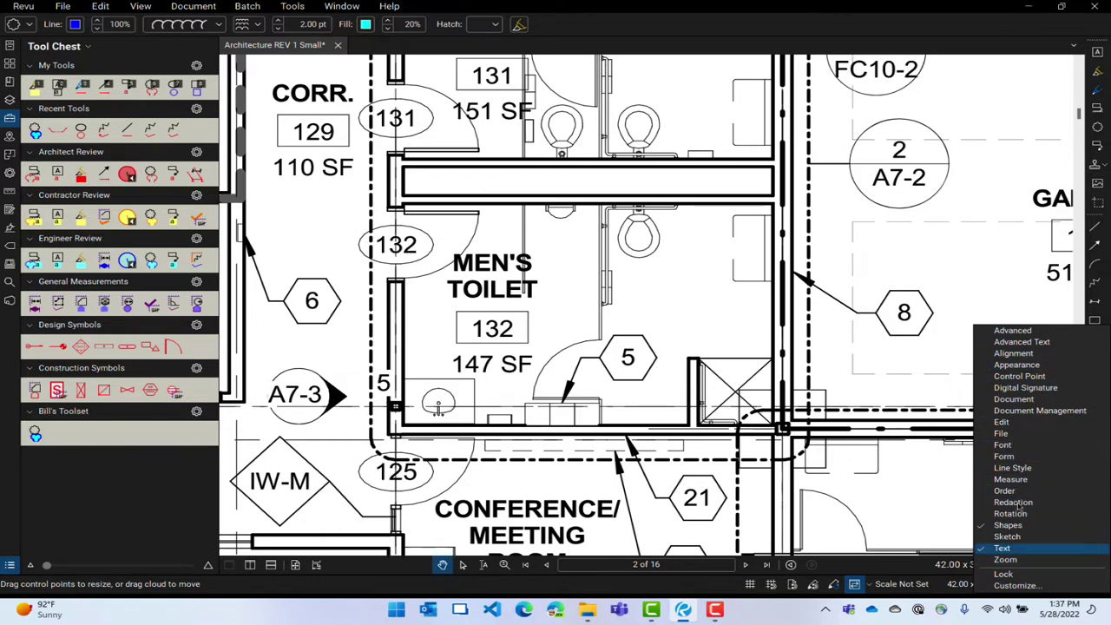
pyautogui.click(1012, 331)
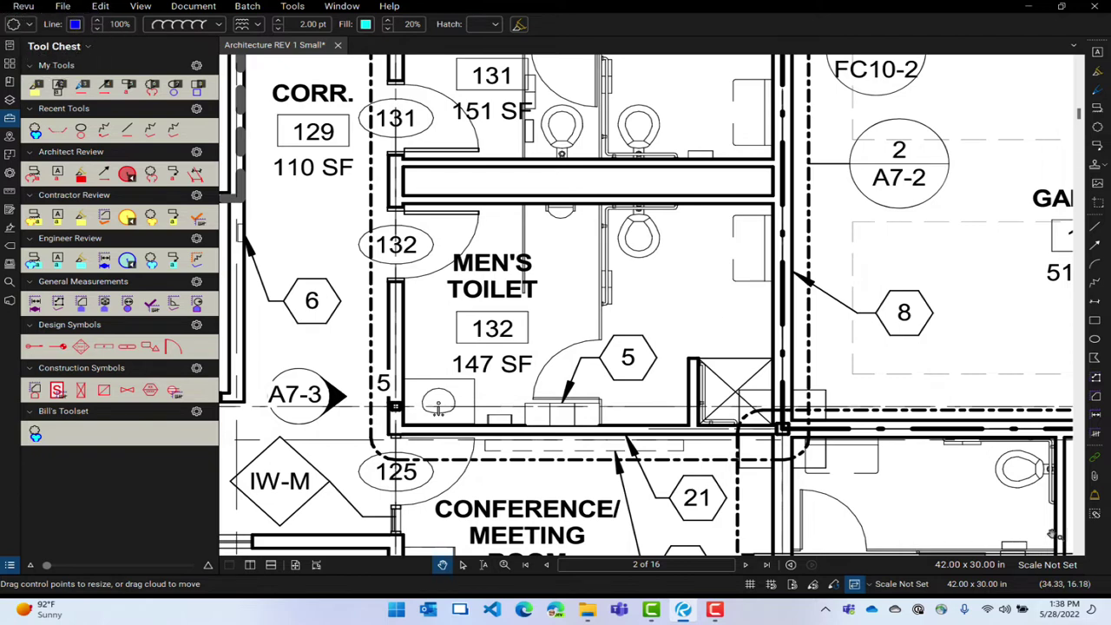
# Use Erase Content to remove the urinal from the wall shared with Women's Toilet 131 in Men's Toilet 132
pyautogui.click(1096, 516)
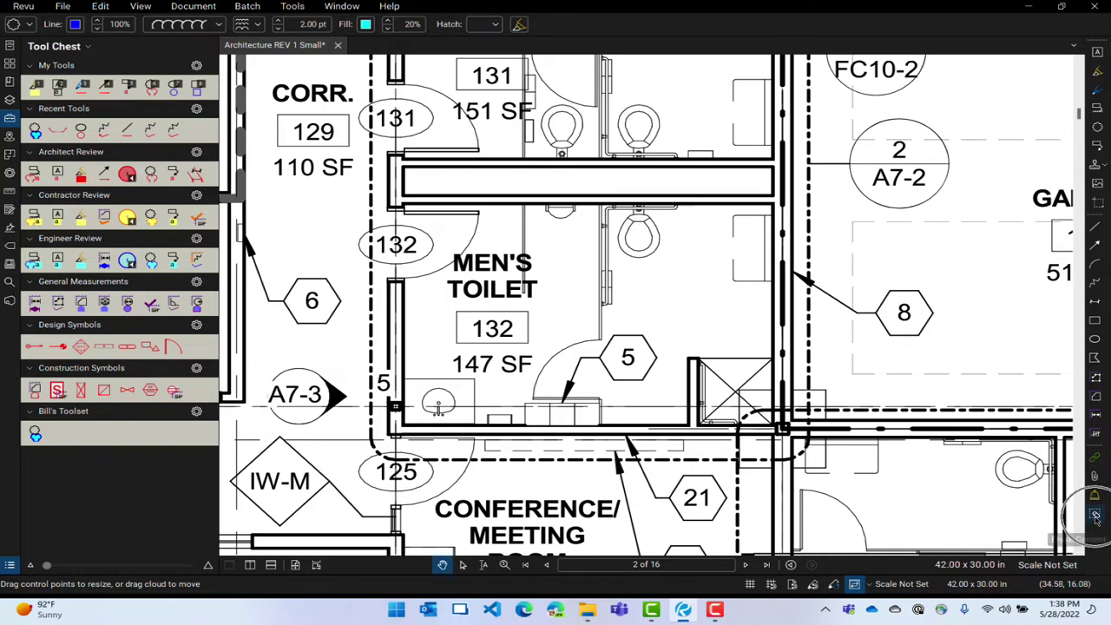
pyautogui.click(1096, 515)
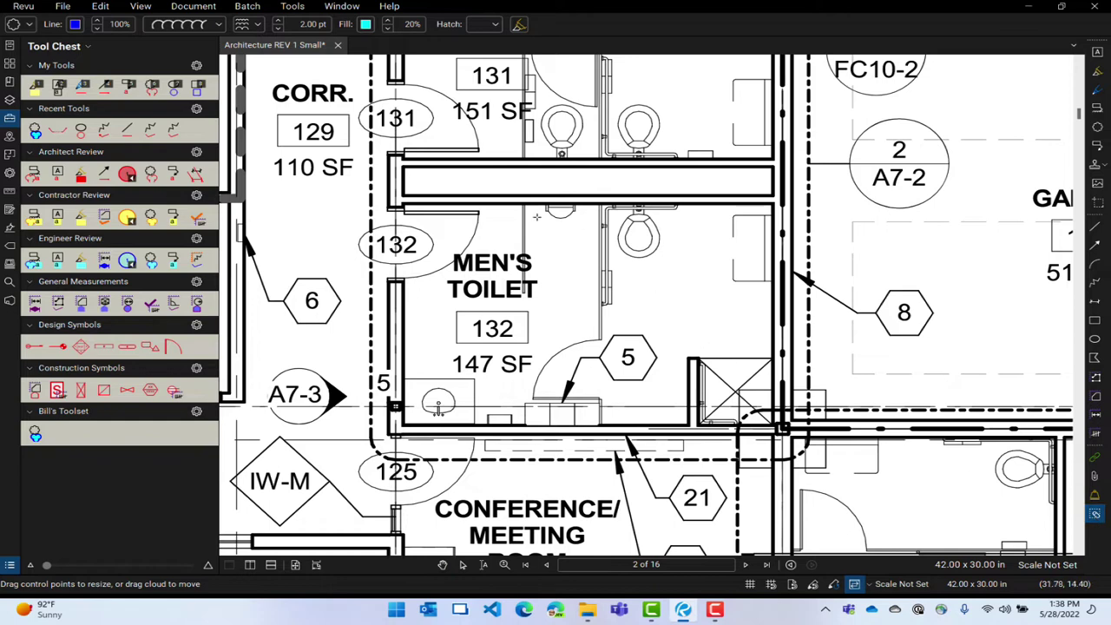
pyautogui.moveTo(538, 221); pyautogui.dragTo(582, 205)
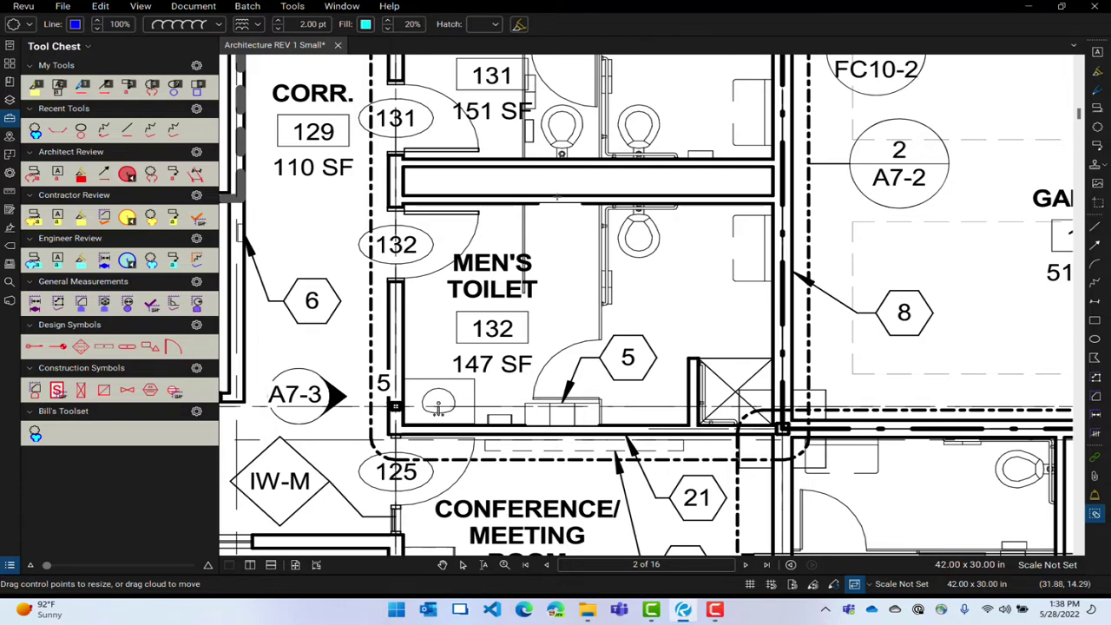
pyautogui.scroll(2, 556, 198)
pyautogui.scroll(-1, 531, 192)
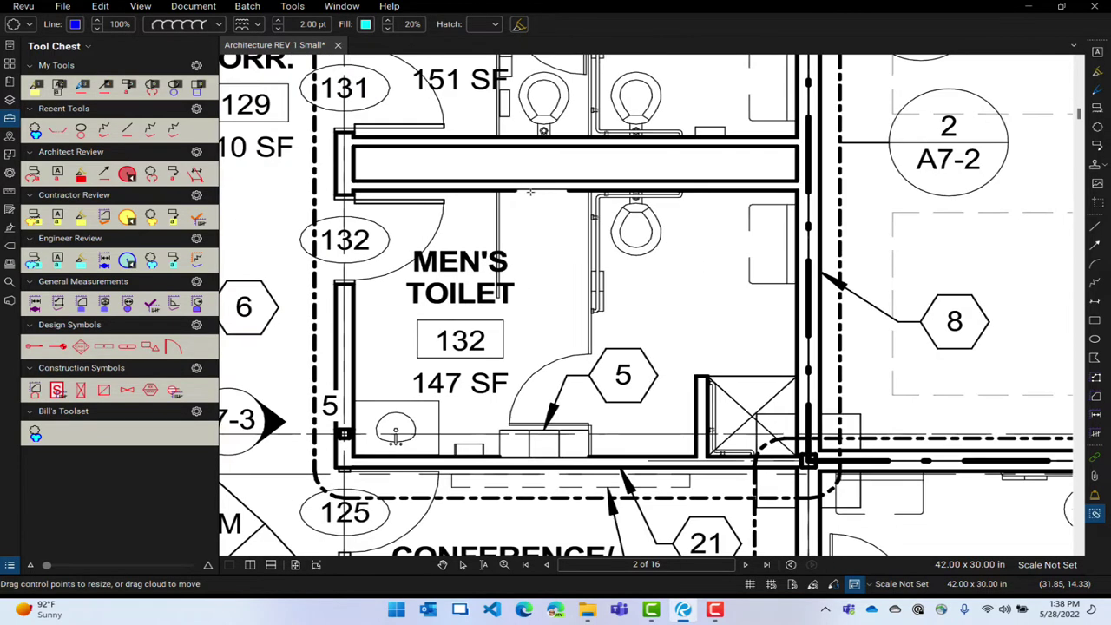
pyautogui.scroll(-1, 530, 191)
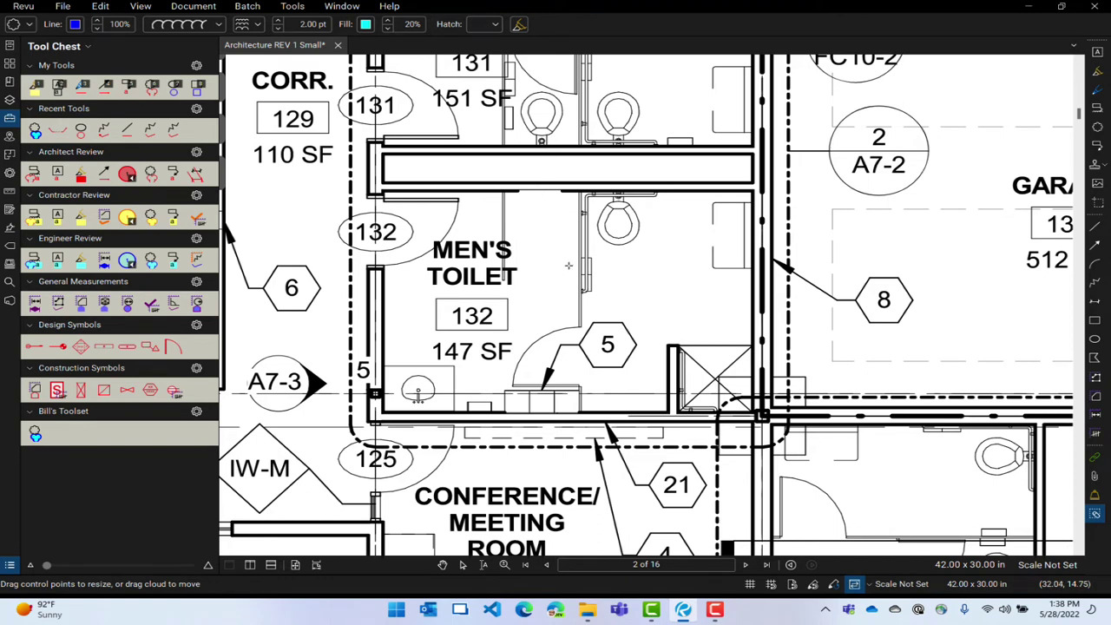
# Try to take a snapshot of the toilet beside the door swing in Women's Toilet 131
pyautogui.moveTo(595, 120); pyautogui.dragTo(606, 311)
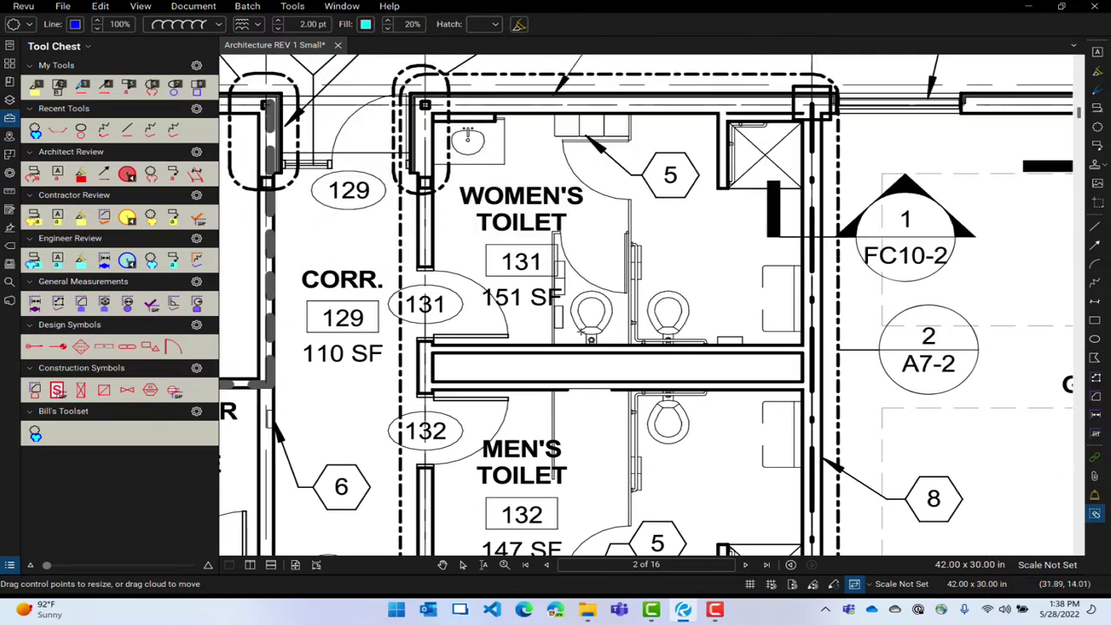
pyautogui.scroll(2, 606, 310)
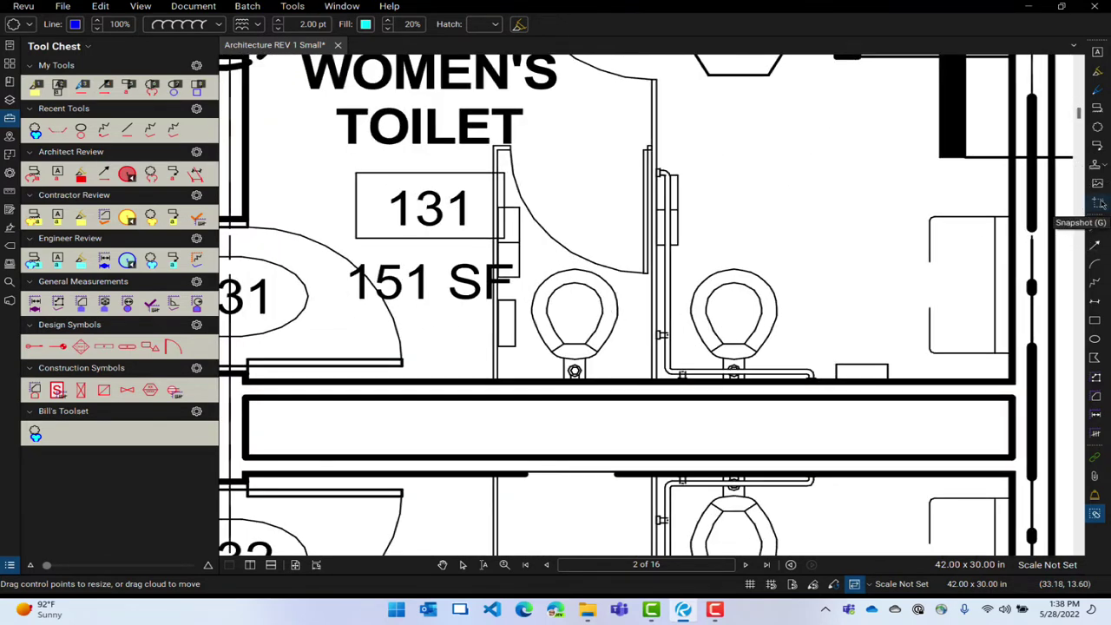
pyautogui.click(1099, 203)
pyautogui.click(1096, 516)
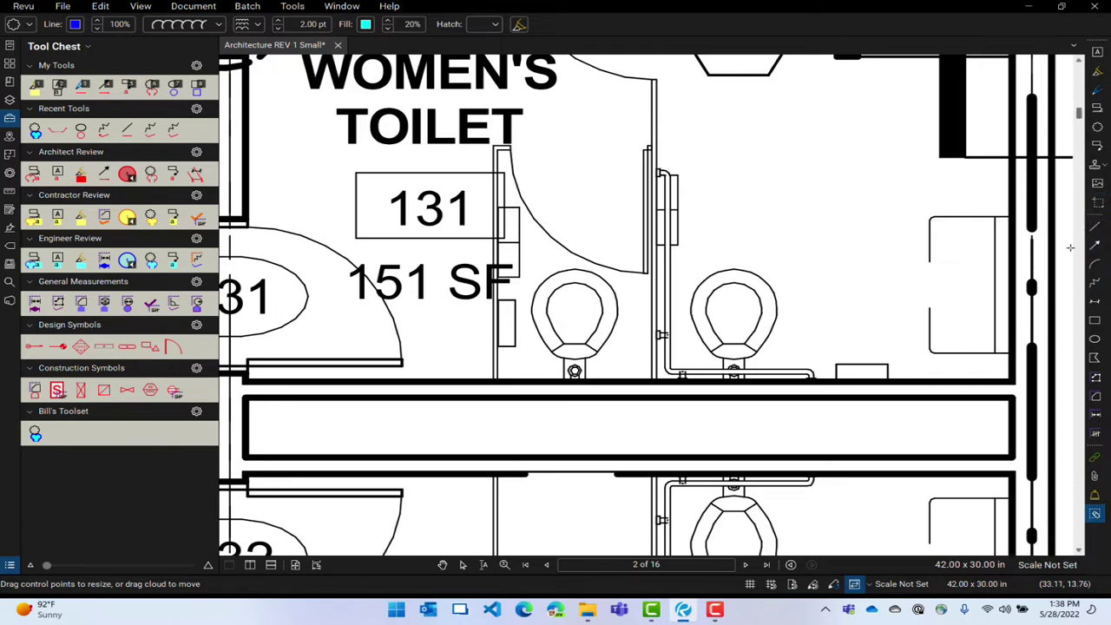
pyautogui.click(1098, 203)
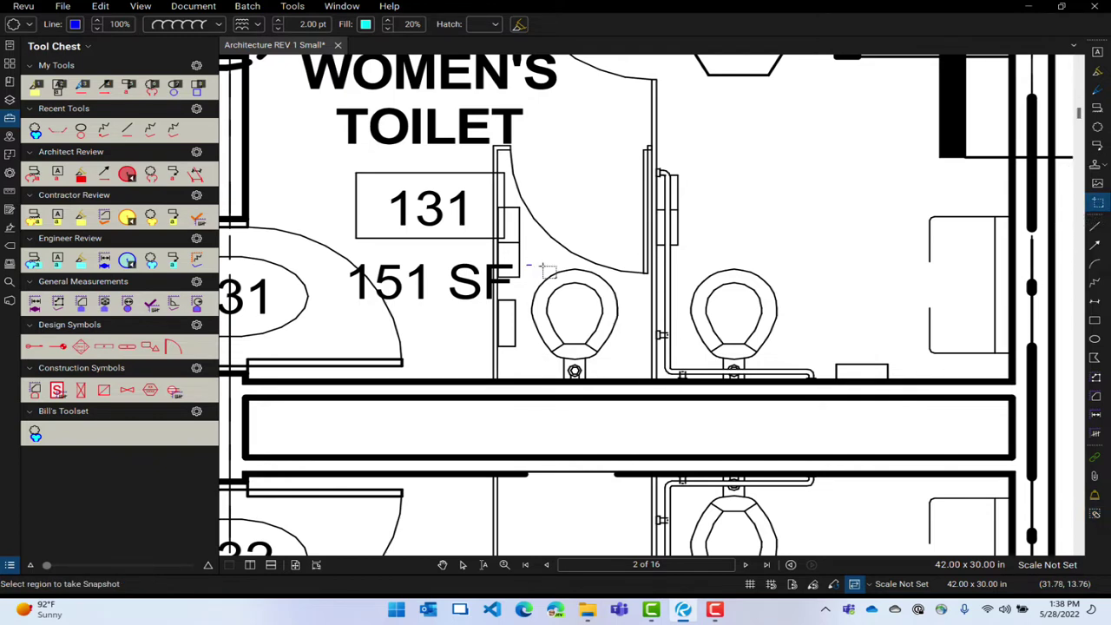
pyautogui.moveTo(543, 267); pyautogui.dragTo(636, 391)
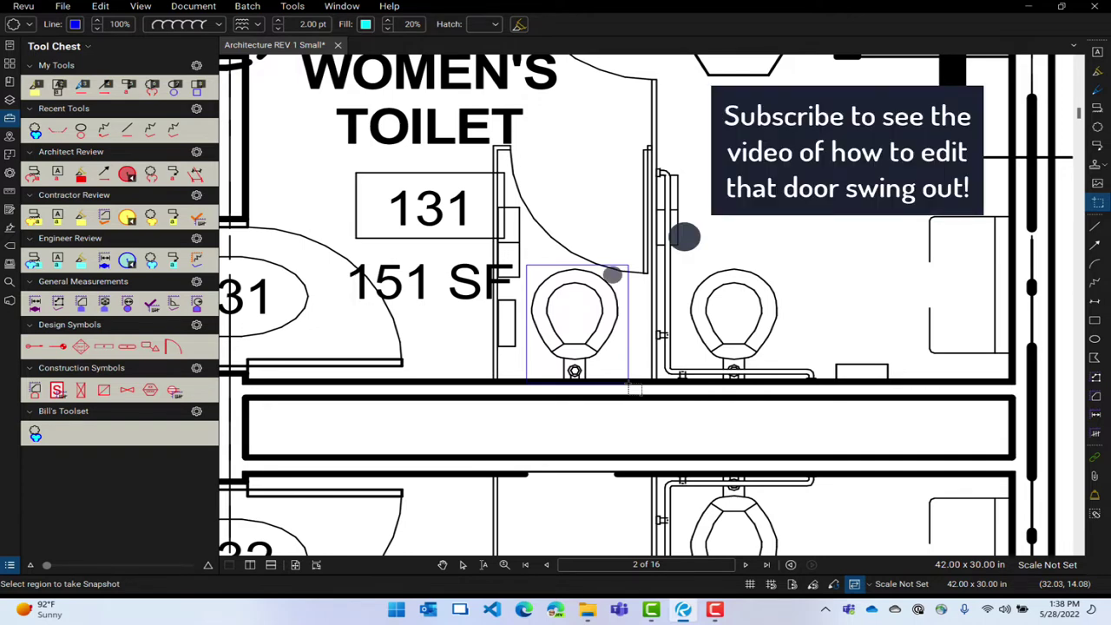
pyautogui.moveTo(634, 389); pyautogui.dragTo(635, 390)
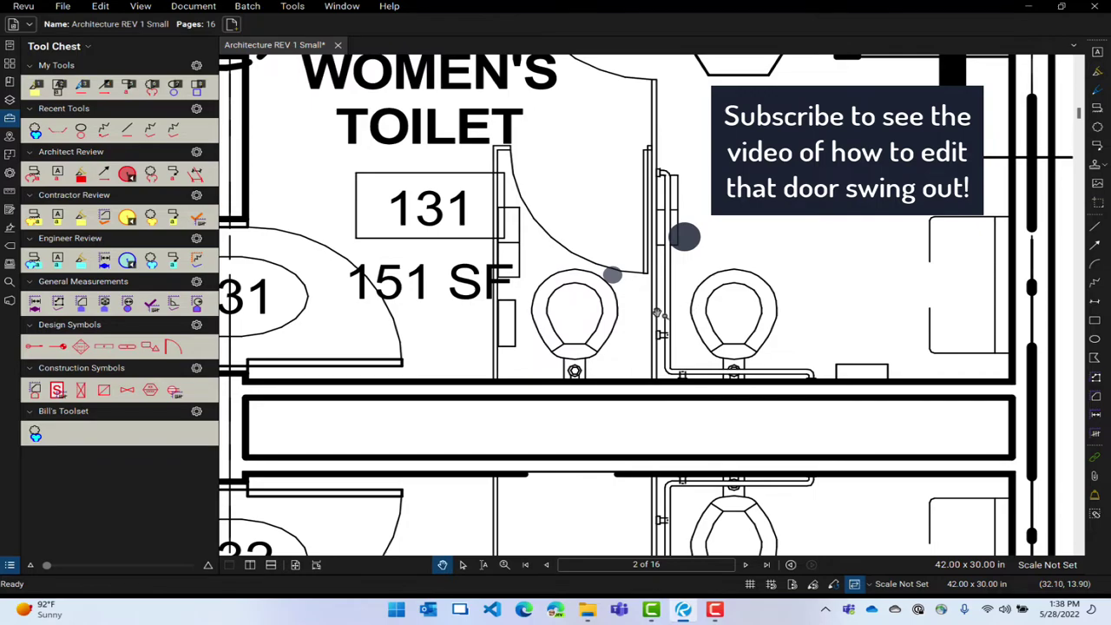
# Take a snapshot of the toilet in a middle stall of Women's Toilet 121, up to the wall behind it
pyautogui.scroll(-5, 646, 304)
pyautogui.moveTo(391, 304); pyautogui.dragTo(899, 289)
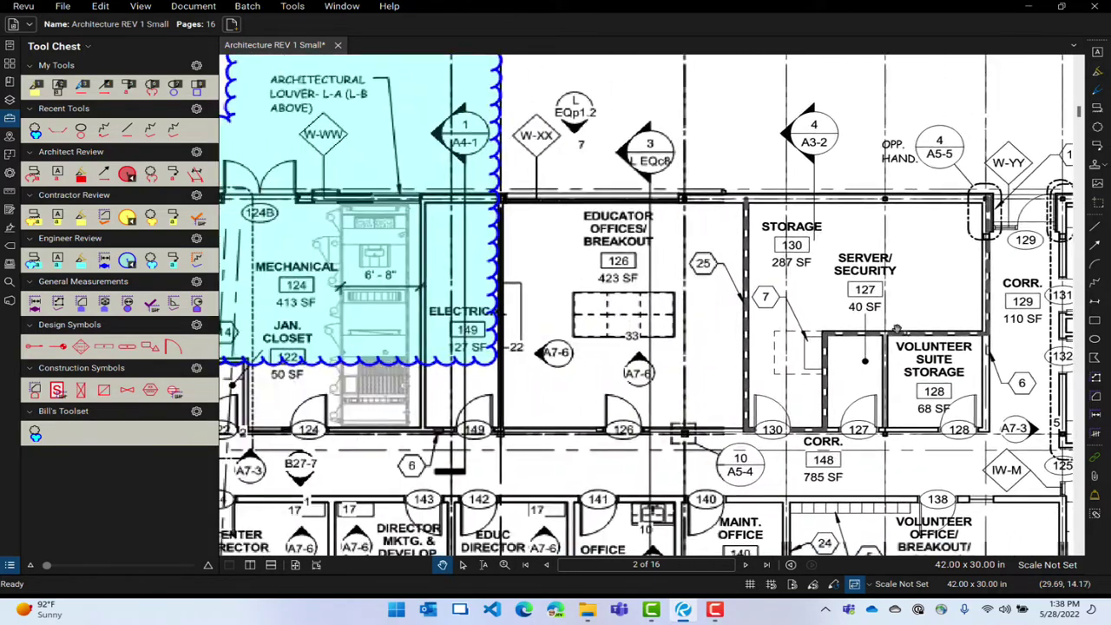
pyautogui.moveTo(261, 348); pyautogui.dragTo(803, 347)
pyautogui.moveTo(518, 361); pyautogui.dragTo(577, 366)
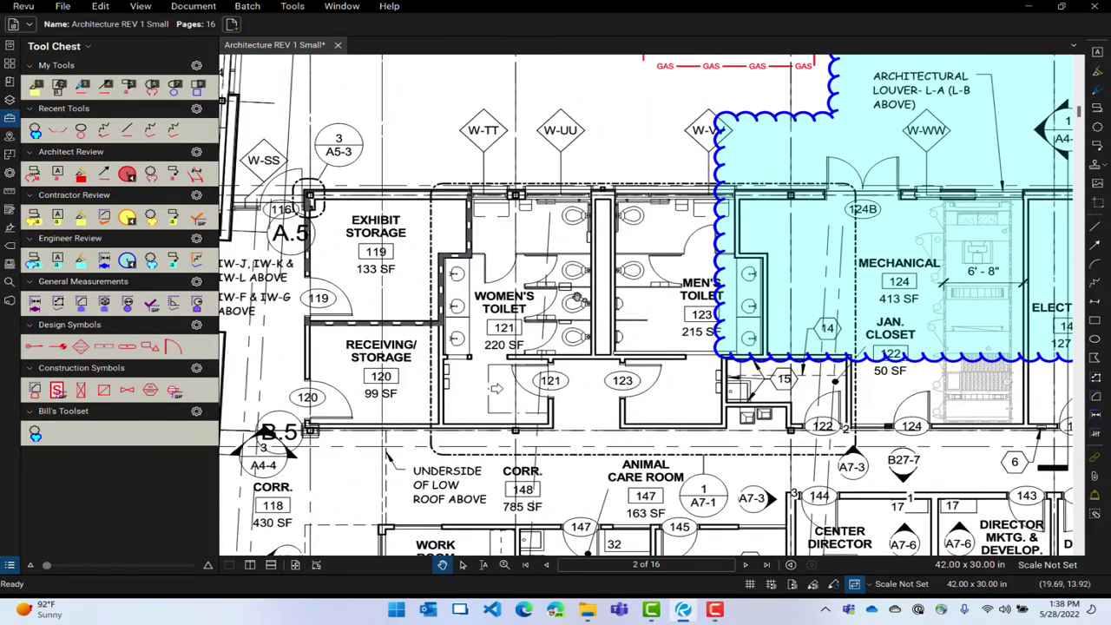
pyautogui.scroll(6, 578, 299)
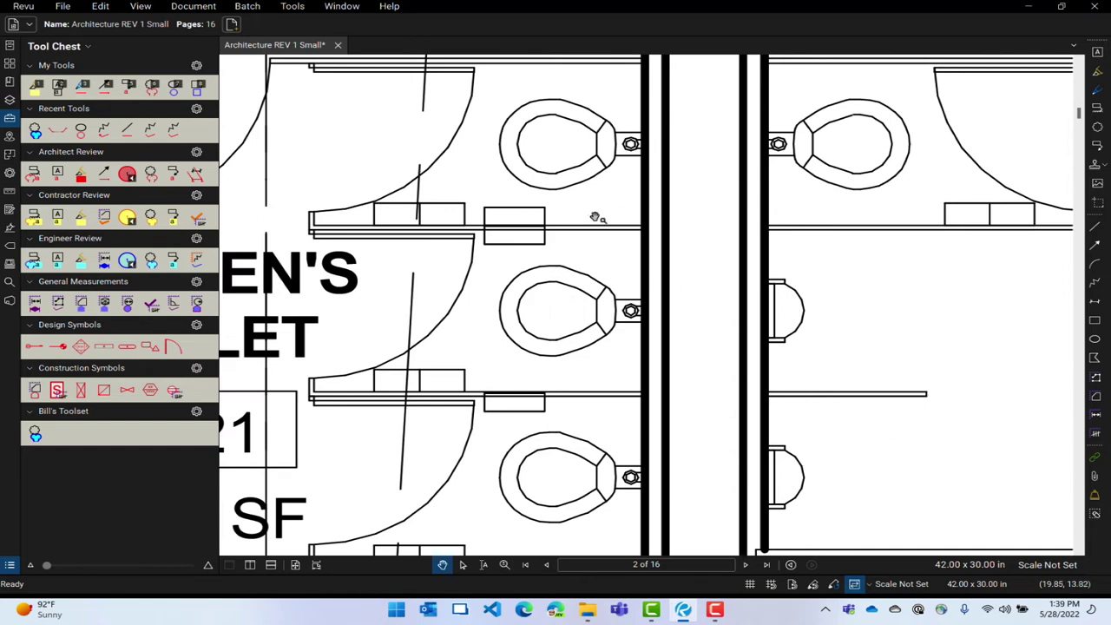
pyautogui.click(1097, 203)
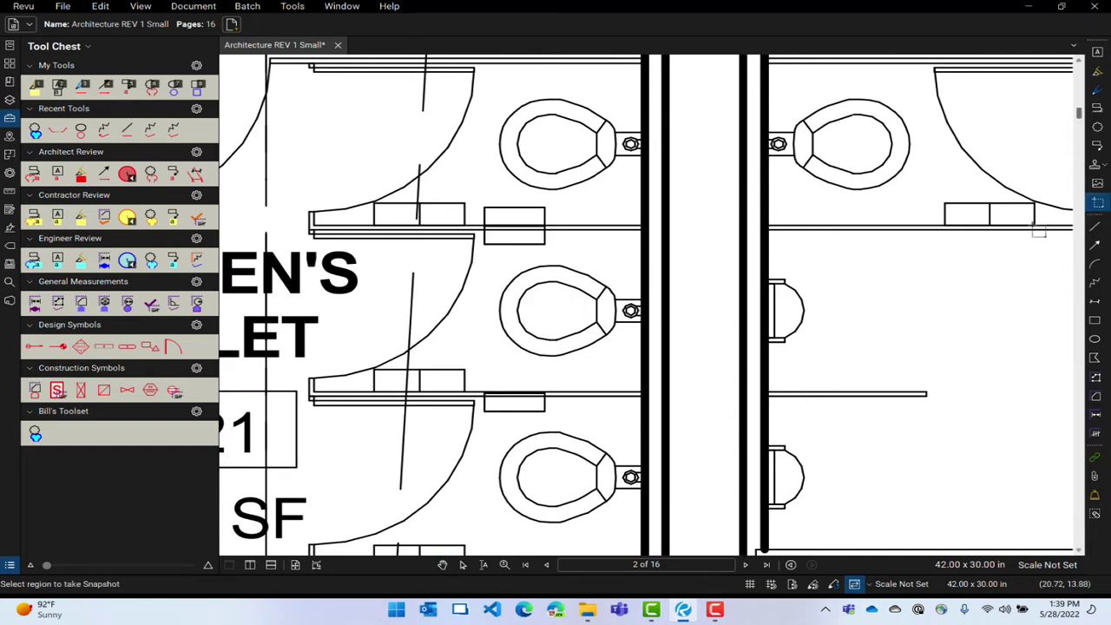
pyautogui.moveTo(488, 256); pyautogui.dragTo(647, 363)
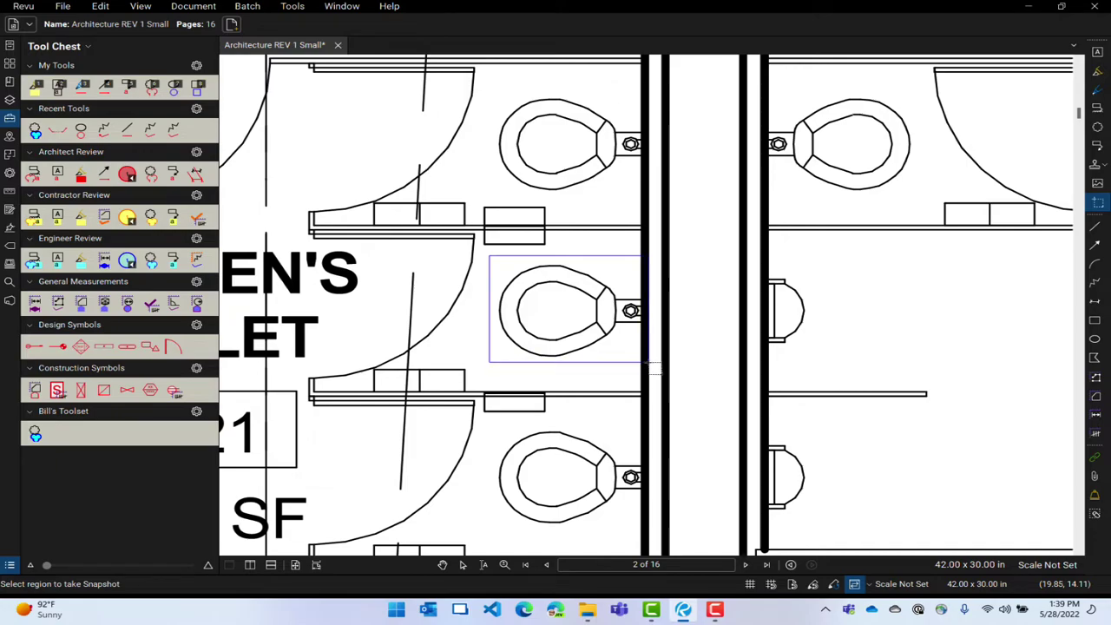
# Paste the toilet snapshot into the open area of Men's Toilet 132, near the garage wall
pyautogui.scroll(-1, 595, 308)
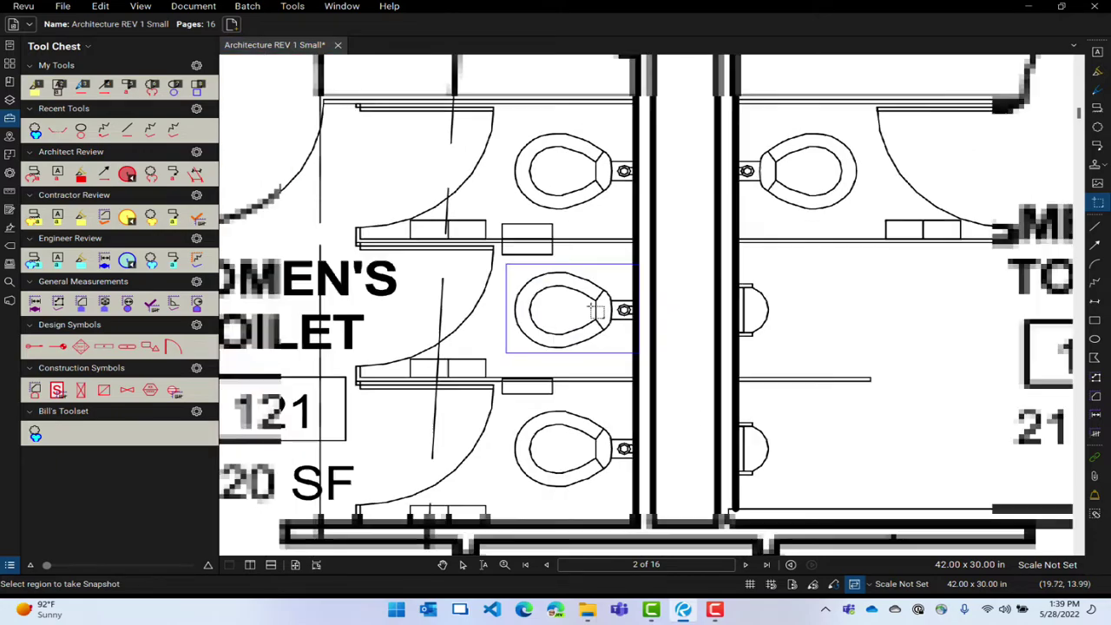
pyautogui.scroll(-2, 595, 308)
pyautogui.hscroll(5, 595, 308)
pyautogui.scroll(2, 595, 308)
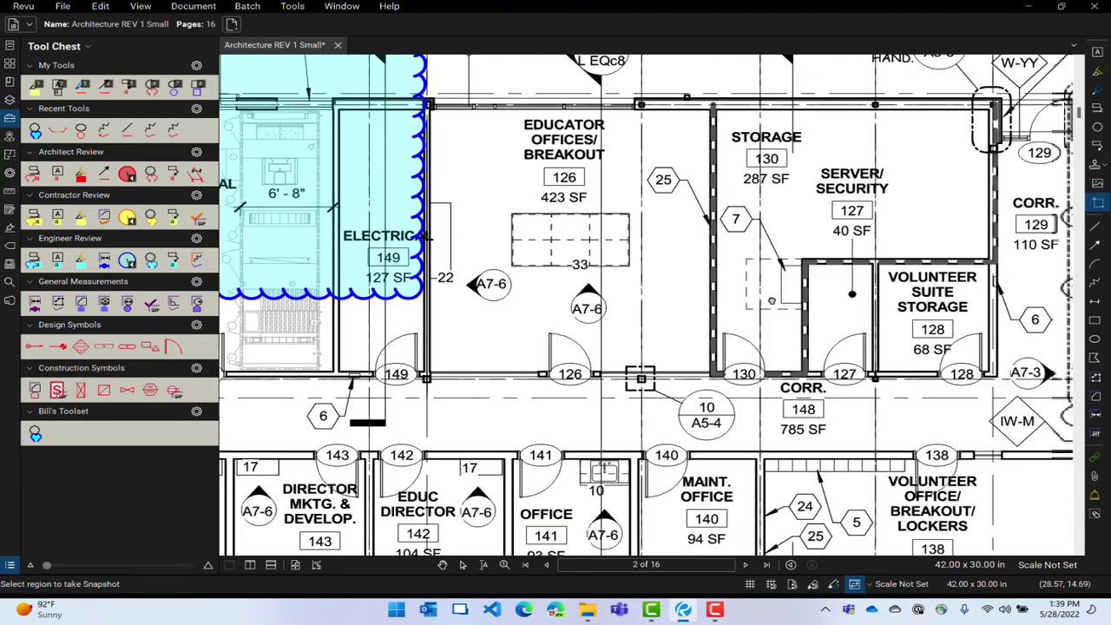
pyautogui.hscroll(5, 641, 380)
pyautogui.scroll(2, 580, 348)
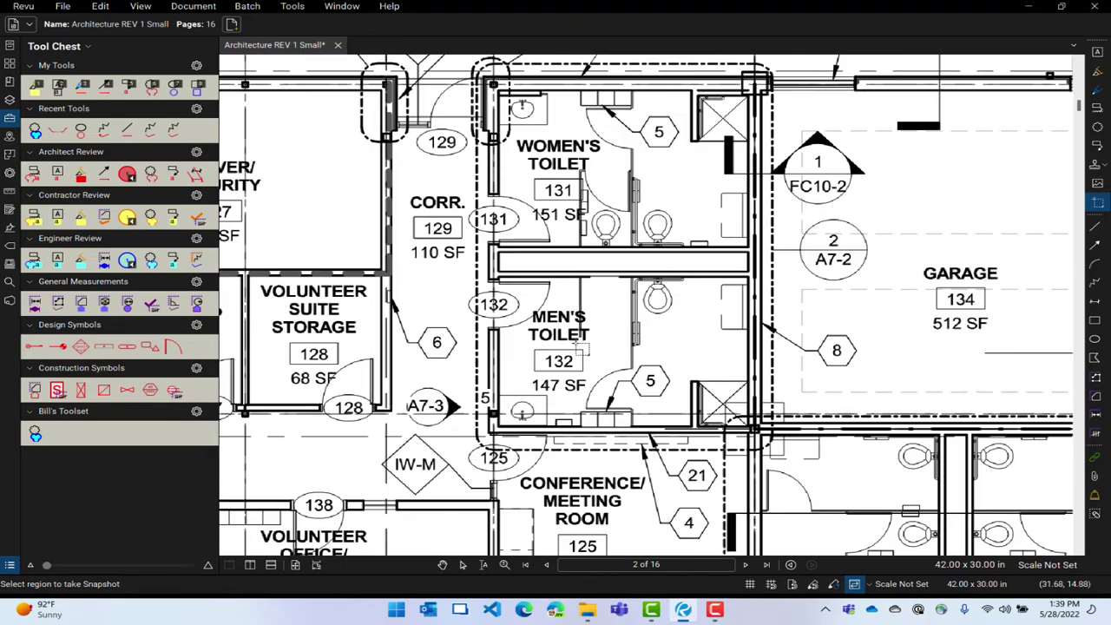
pyautogui.scroll(1, 580, 349)
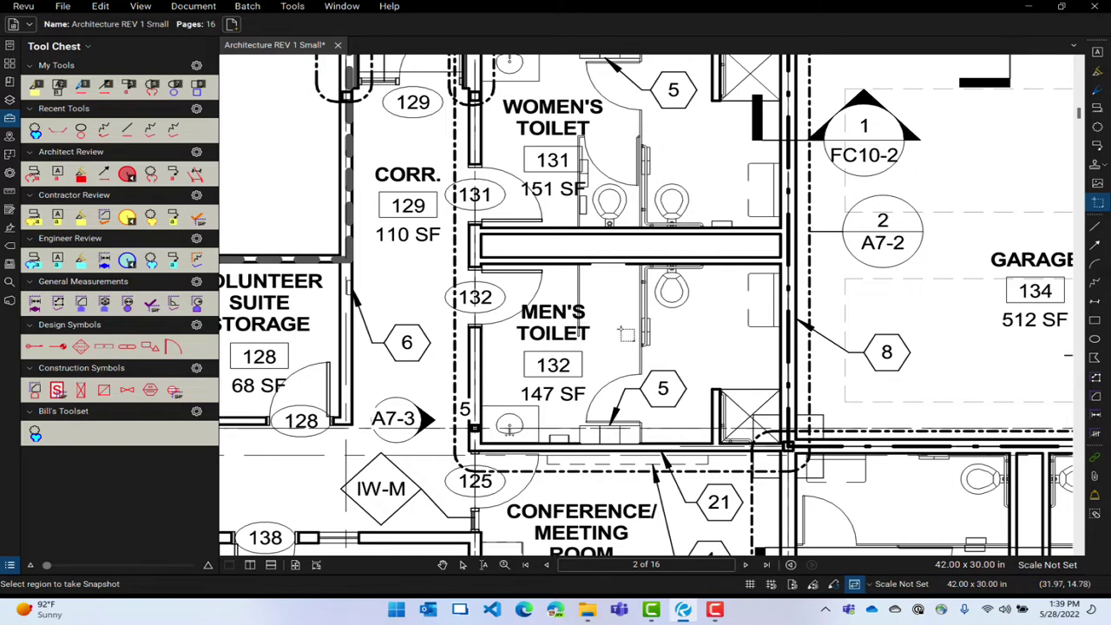
pyautogui.click(720, 321)
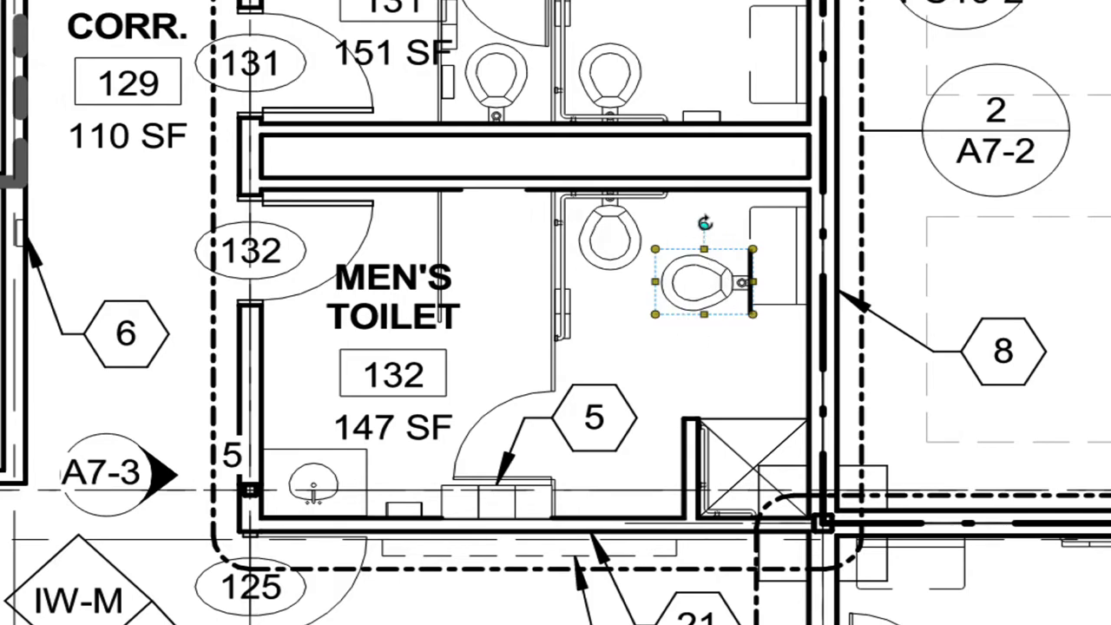
# Rotate the pasted toilet a quarter turn and move it into the empty stall, against the wall shared with Women's Toilet 131
pyautogui.moveTo(704, 227); pyautogui.dragTo(642, 281)
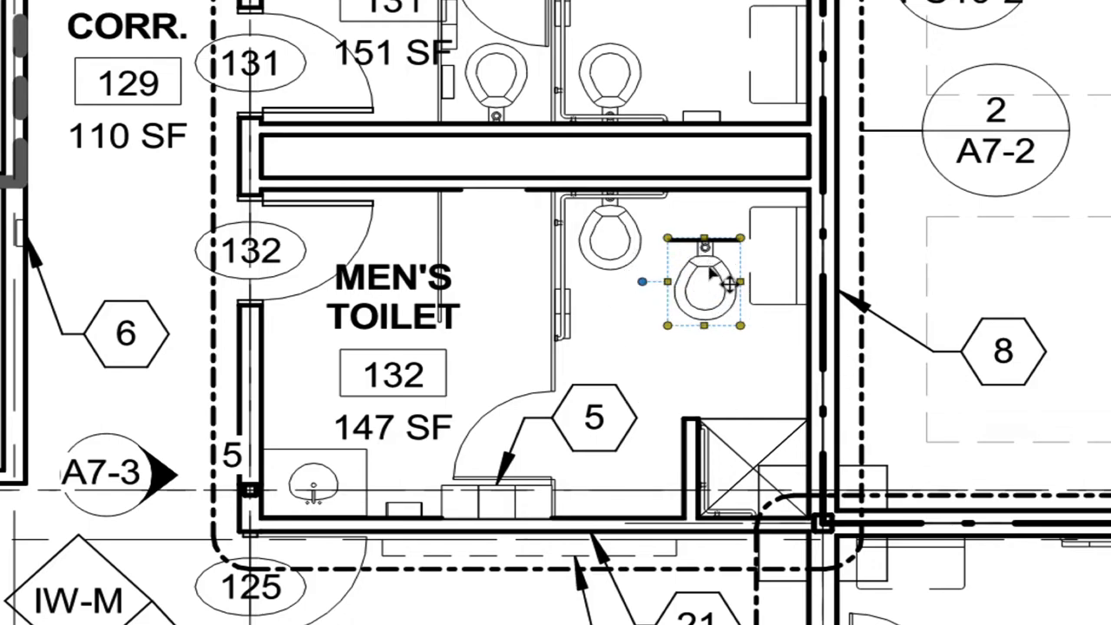
pyautogui.moveTo(710, 271); pyautogui.dragTo(502, 223)
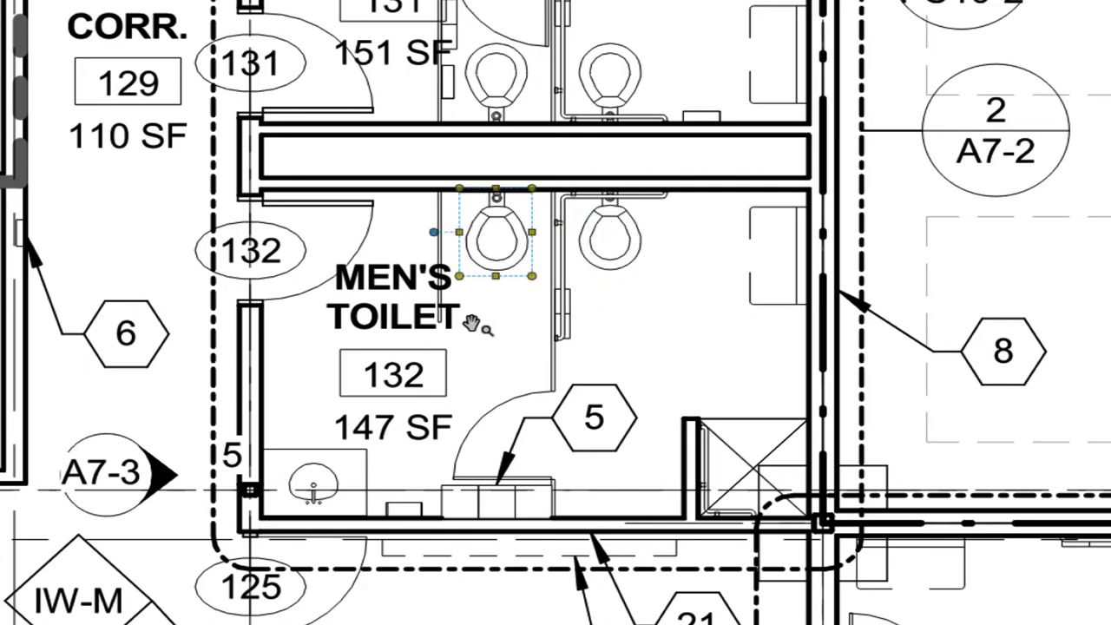
pyautogui.click(502, 390)
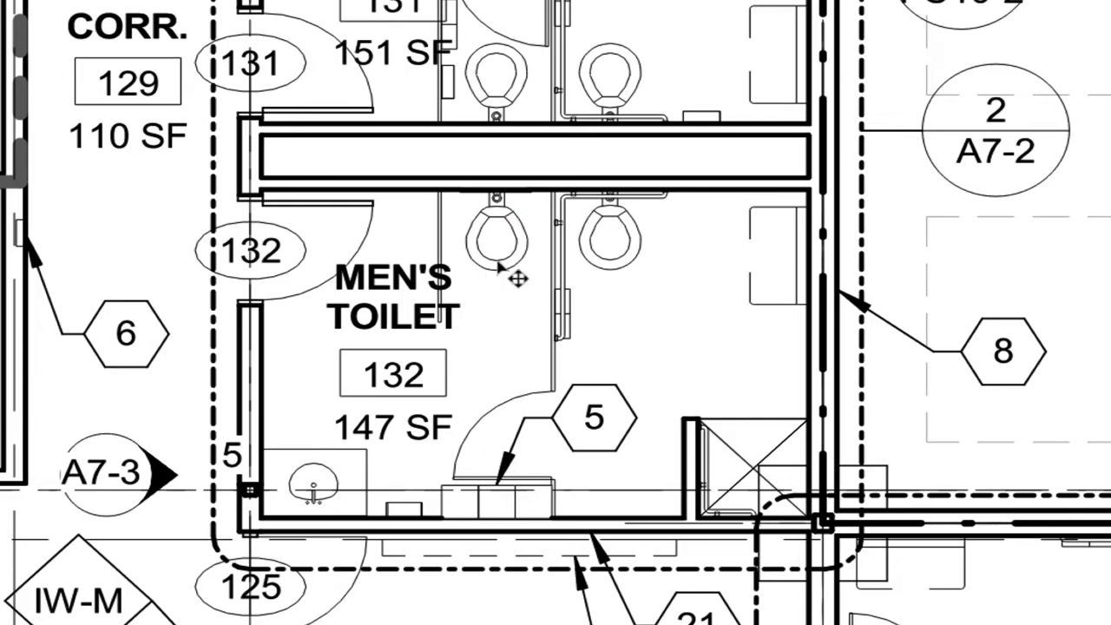
# Fine-tune the pasted toilet's position so its snapshot wall line overlaps the plan's wall line in Men's Toilet 132
pyautogui.scroll(5, 506, 213)
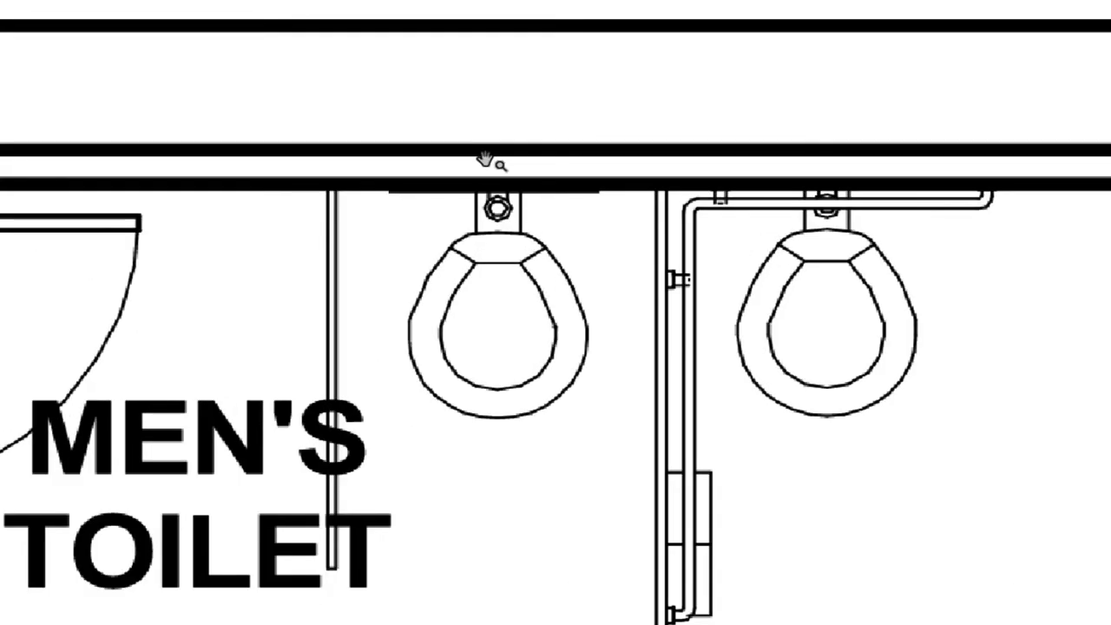
pyautogui.click(508, 290)
pyautogui.moveTo(504, 287); pyautogui.dragTo(534, 291)
pyautogui.scroll(-2, 739, 385)
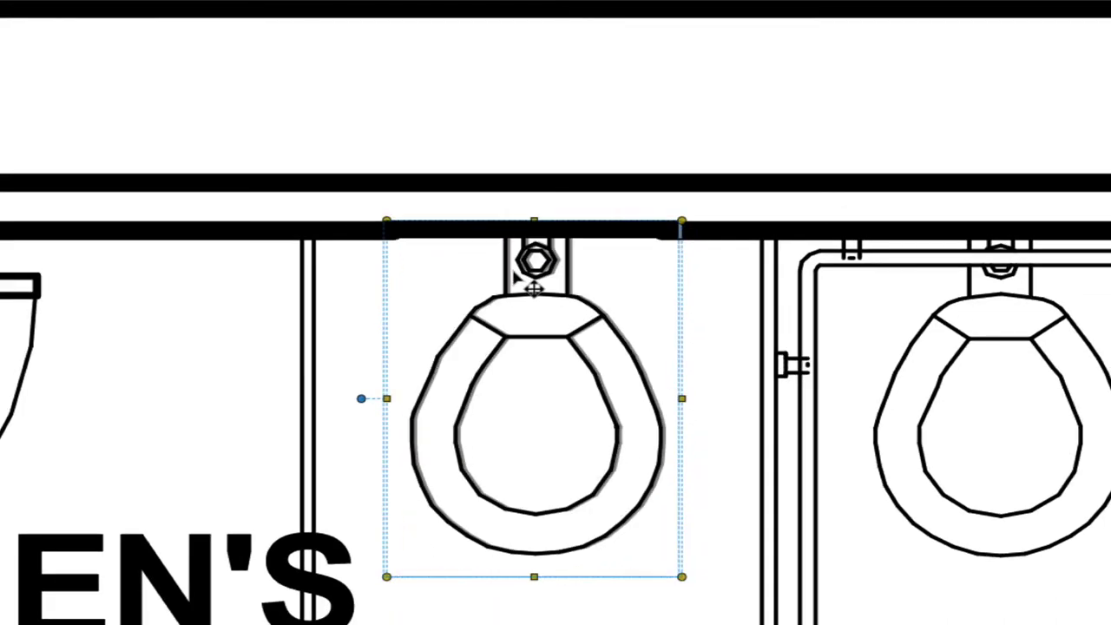
pyautogui.press('Escape')
pyautogui.scroll(-3, 768, 497)
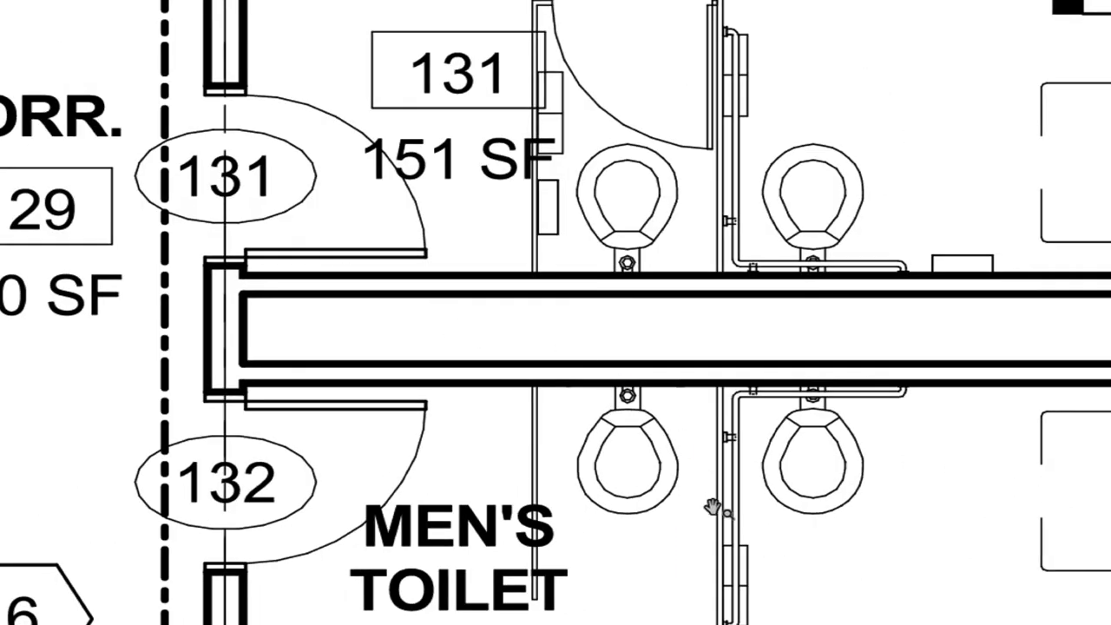
# Show the Advanced Text toolbar
pyautogui.moveTo(894, 577); pyautogui.dragTo(620, 361)
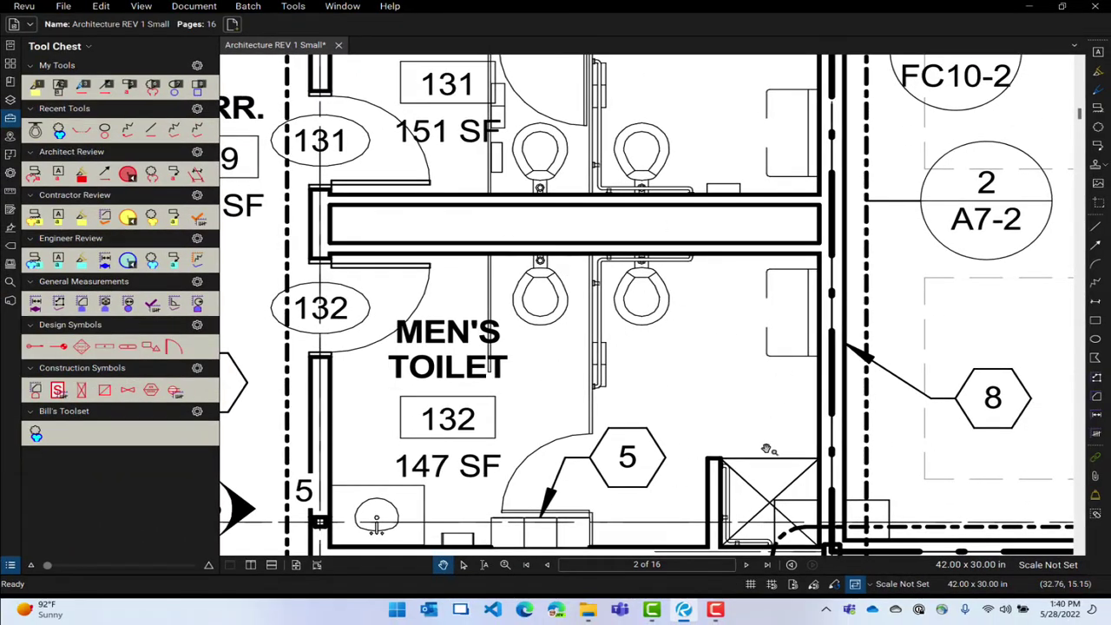
pyautogui.moveTo(666, 365); pyautogui.dragTo(715, 414)
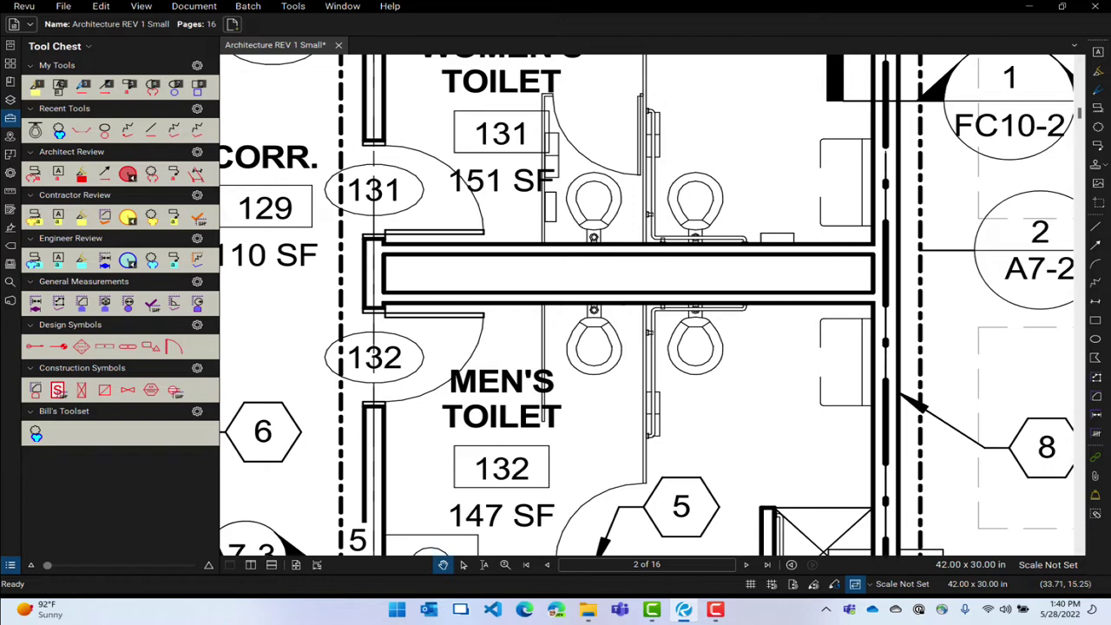
pyautogui.rightClick(1104, 544)
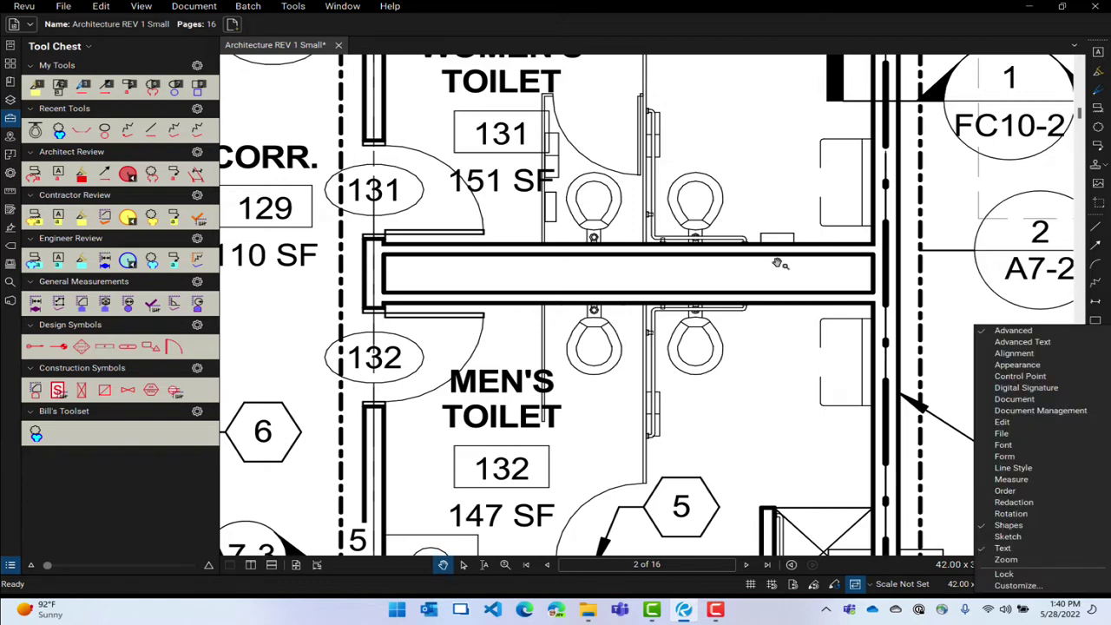
pyautogui.click(1032, 447)
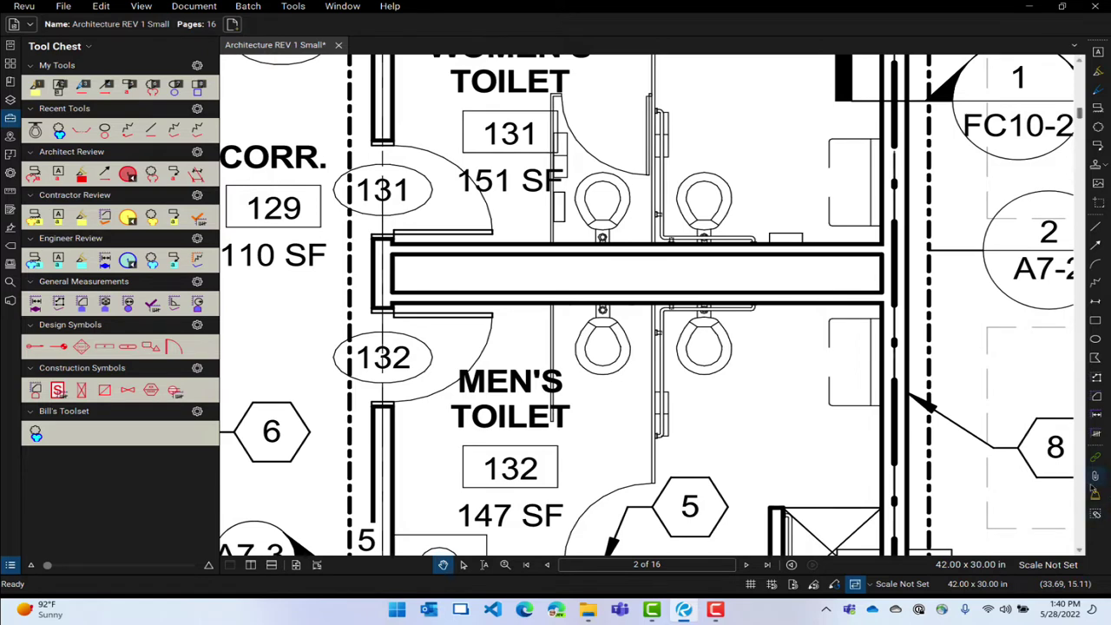
pyautogui.click(295, 7)
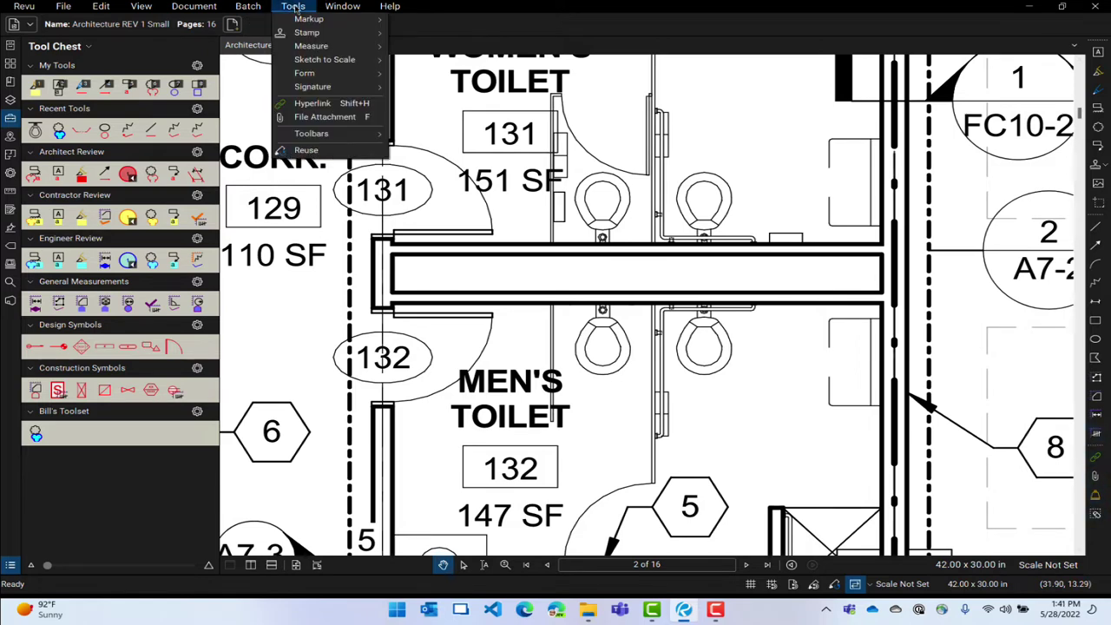
pyautogui.moveTo(326, 135)
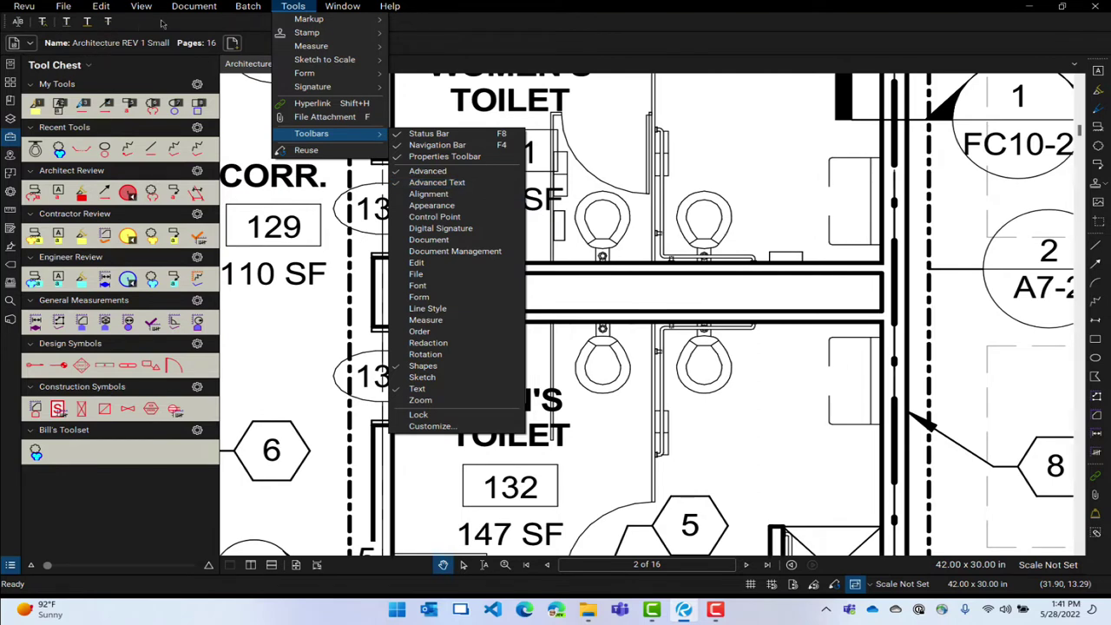
pyautogui.click(109, 25)
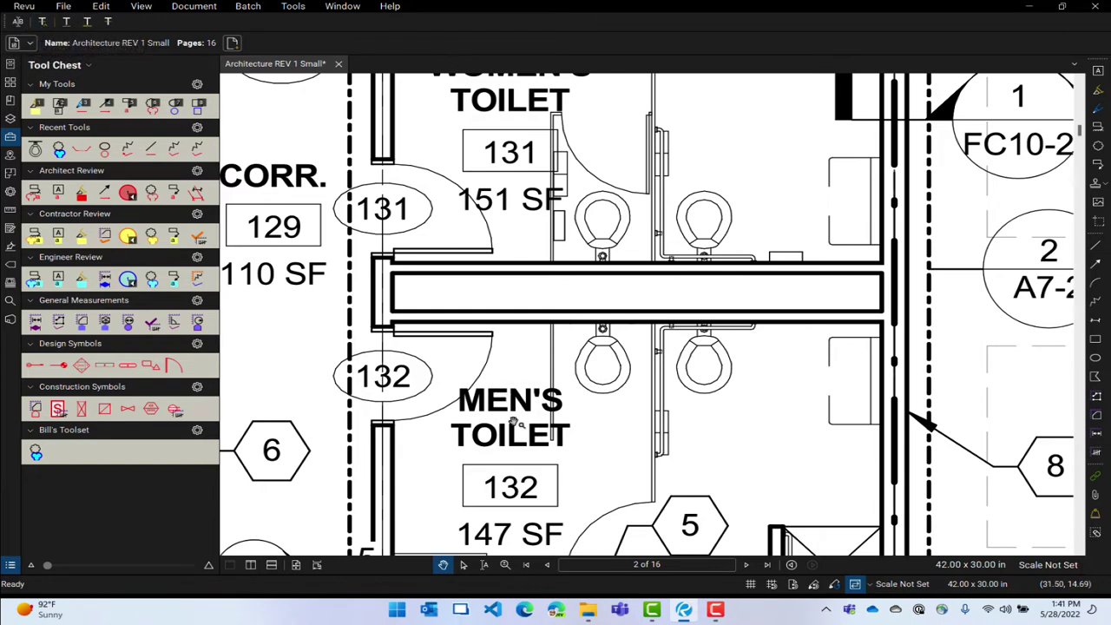
# Use Edit Text to insert UNIZEX after the M of MEN'S in the room 132 label and remove the leftover EN'S
pyautogui.moveTo(498, 405); pyautogui.dragTo(528, 398)
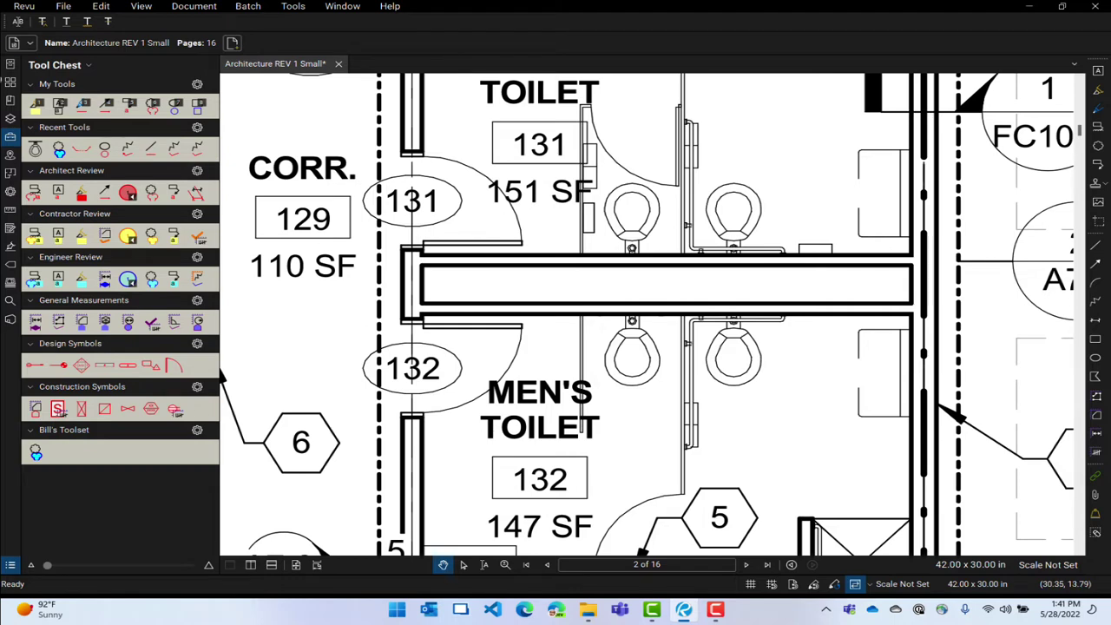
pyautogui.click(18, 23)
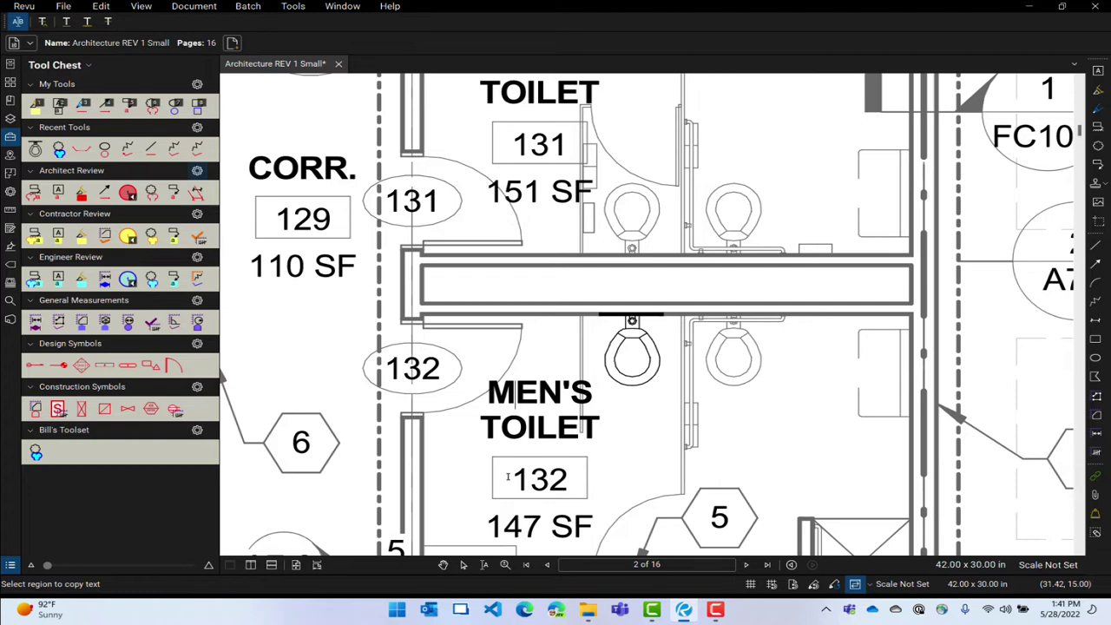
pyautogui.write('UNIZEX')
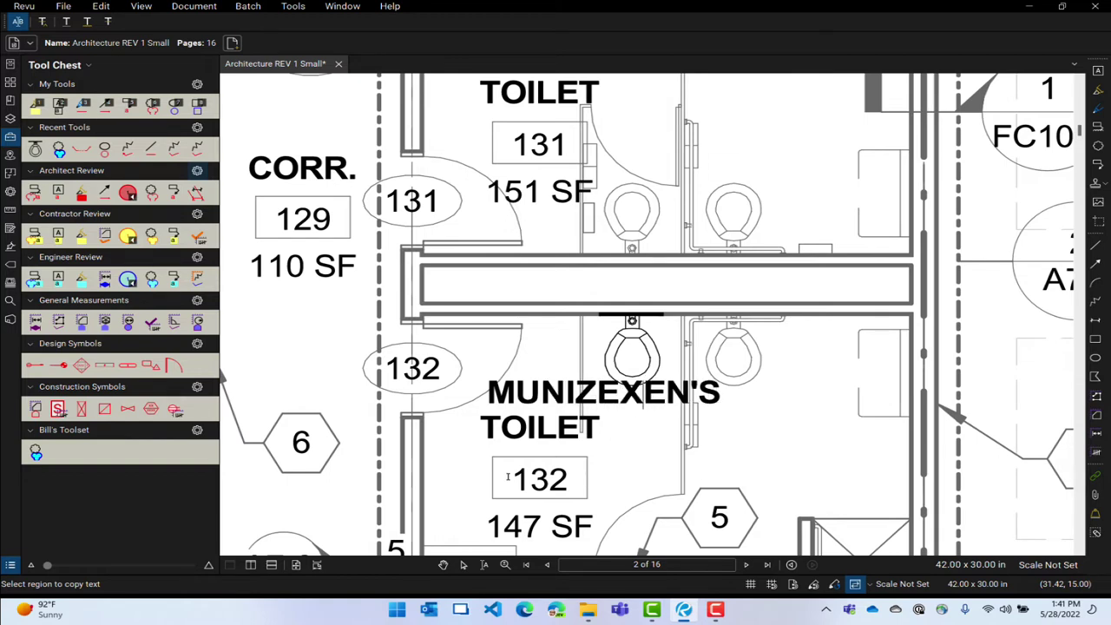
pyautogui.press('Delete')
pyautogui.press('Delete')
pyautogui.press('Delete')
pyautogui.press('Delete')
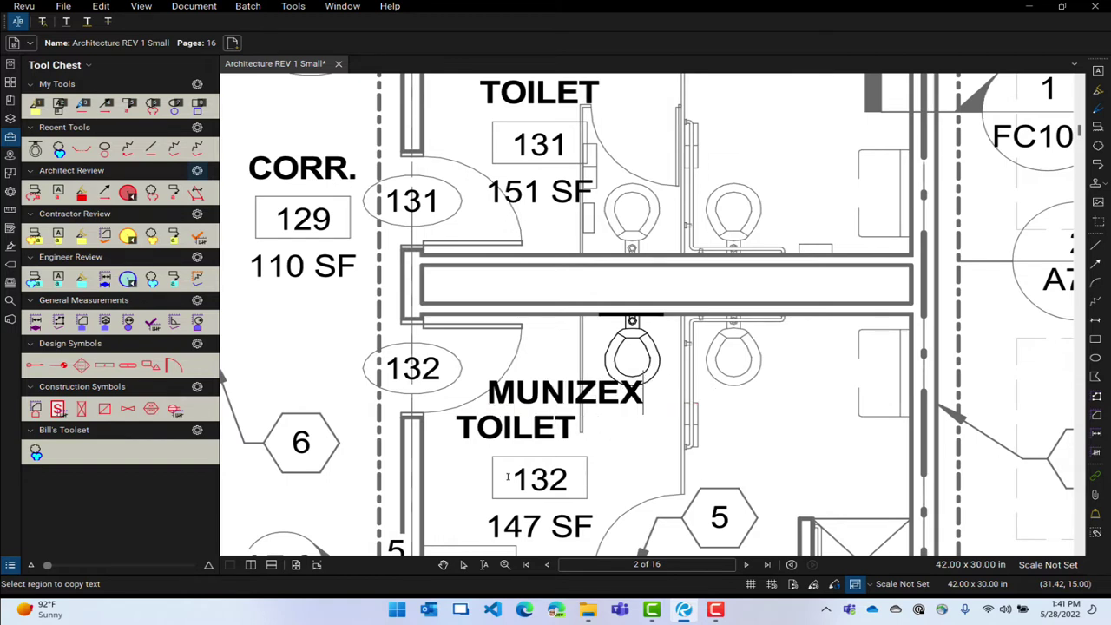
# Correct the first line of the room 132 label to UNISEX by replacing the Z with S and removing the leading M
pyautogui.press('Left')
pyautogui.press('Left')
pyautogui.press('Right')
pyautogui.press('BackSpace')
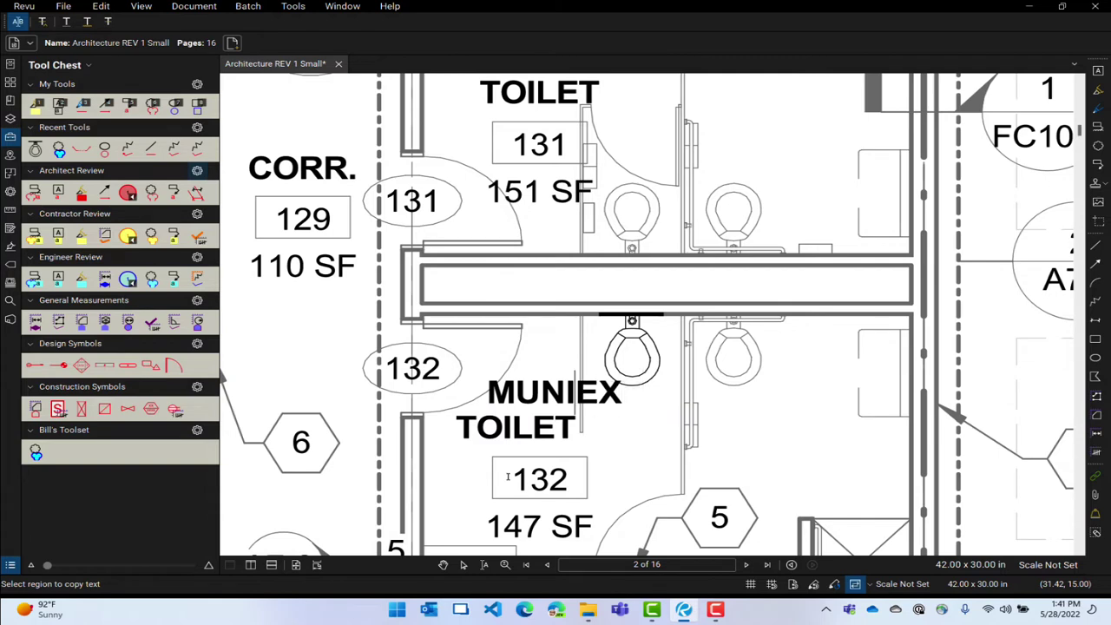
pyautogui.write('S')
pyautogui.press('Left')
pyautogui.press('Left')
pyautogui.press('Left')
pyautogui.press('BackSpace')
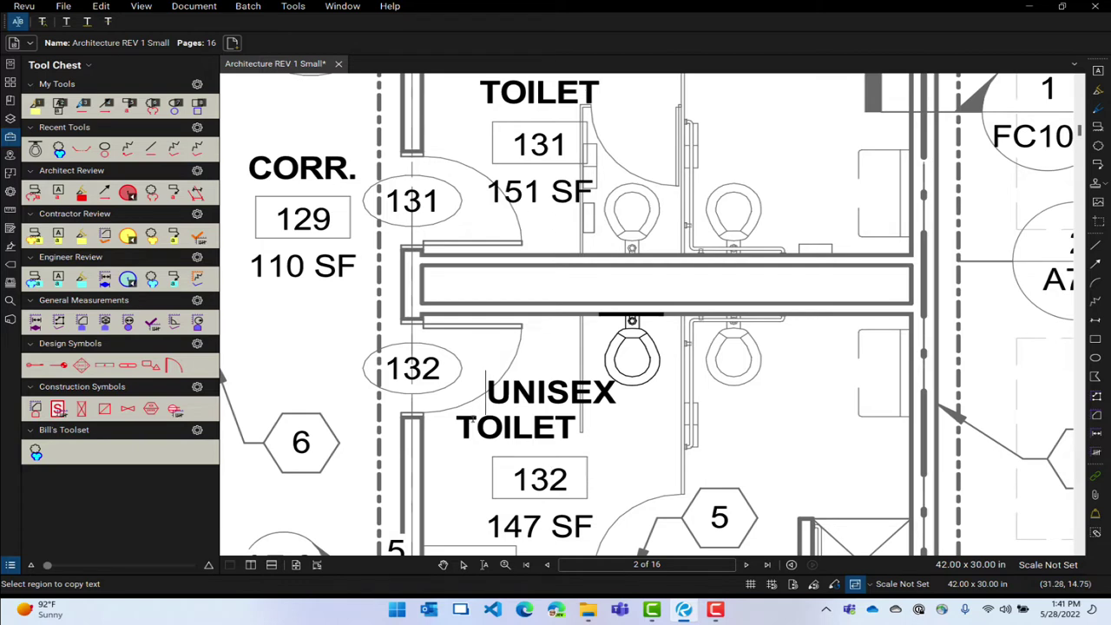
# Shift the word TOILET in the room 132 label so it sits centred beneath UNISEX
pyautogui.click(456, 431)
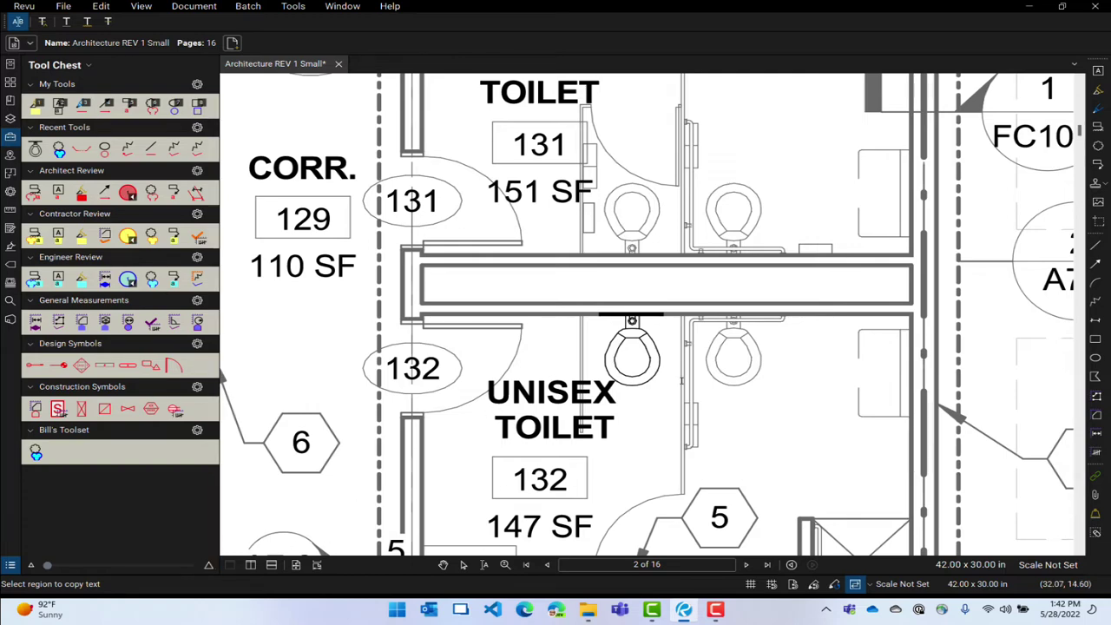
pyautogui.scroll(-5, 496, 429)
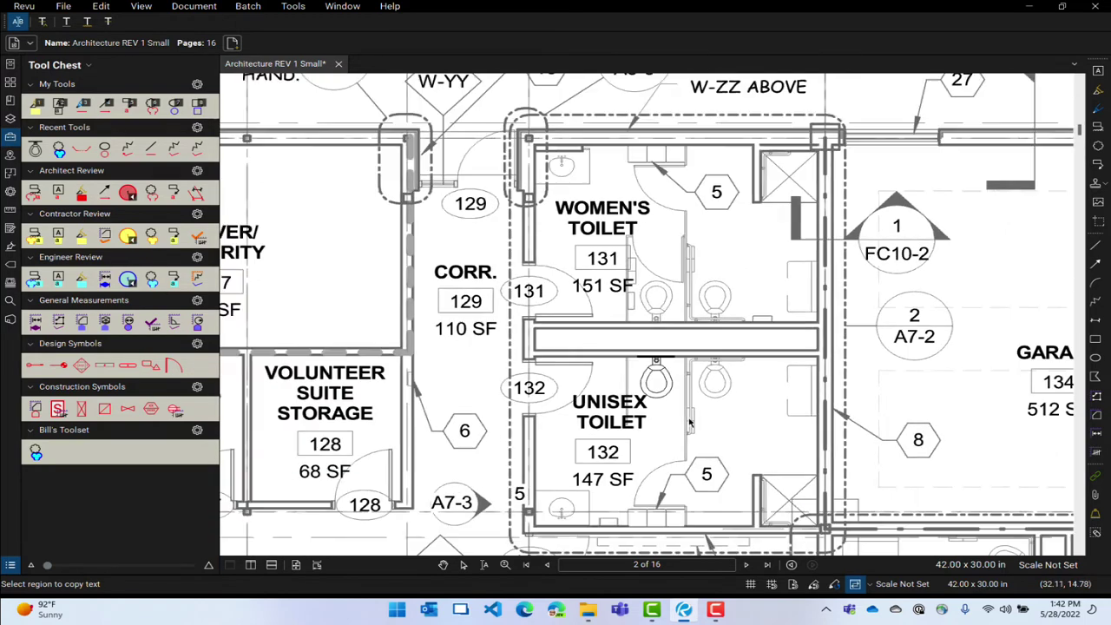
pyautogui.moveTo(705, 443); pyautogui.dragTo(547, 354)
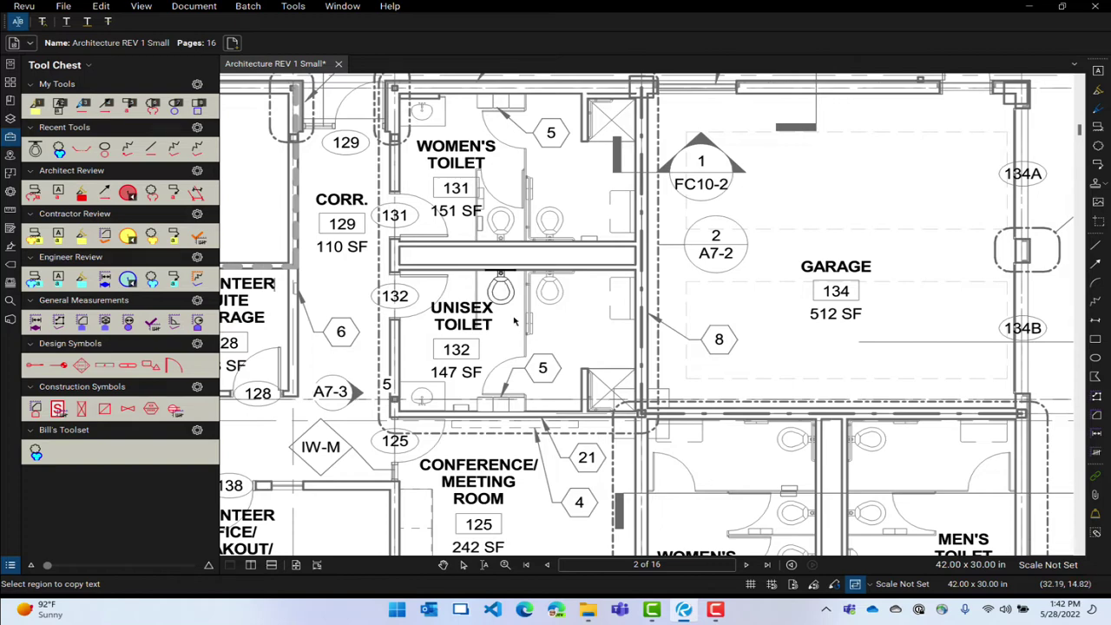
# Flatten the pasted toilet markup in Unisex Toilet 132 into the page content
pyautogui.scroll(1, 514, 321)
pyautogui.scroll(3, 509, 291)
pyautogui.click(508, 279)
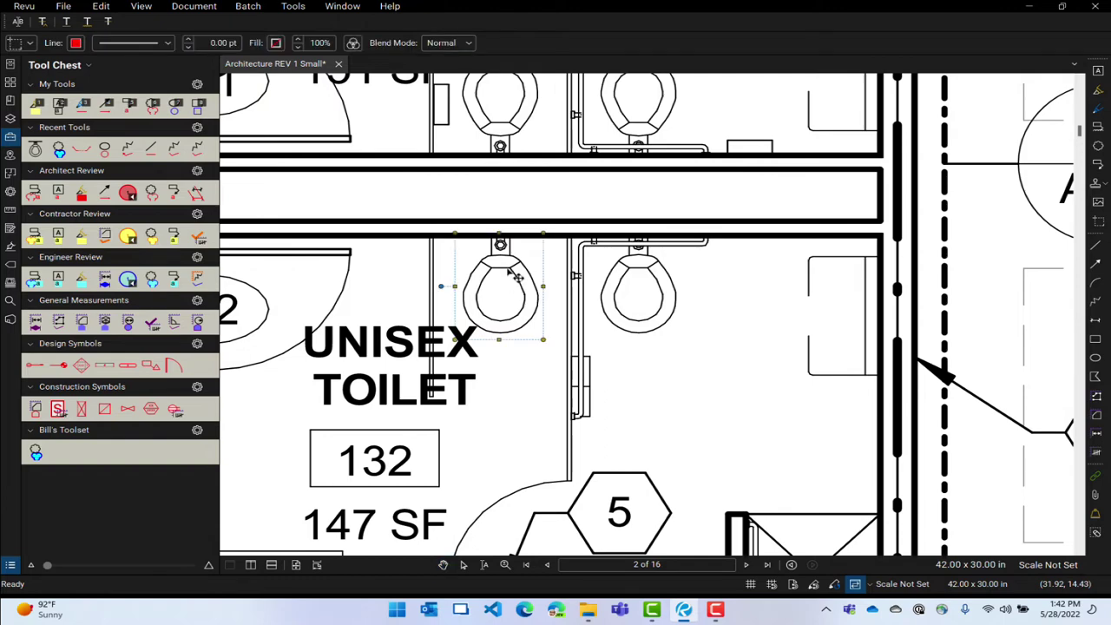
pyautogui.scroll(-5, 518, 323)
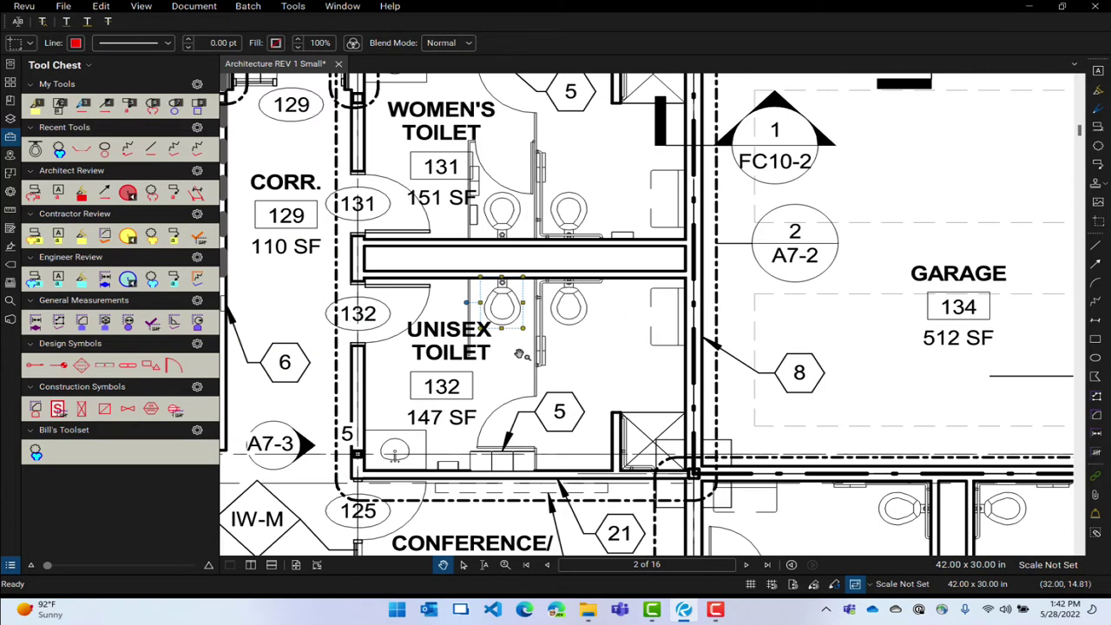
pyautogui.click(521, 354)
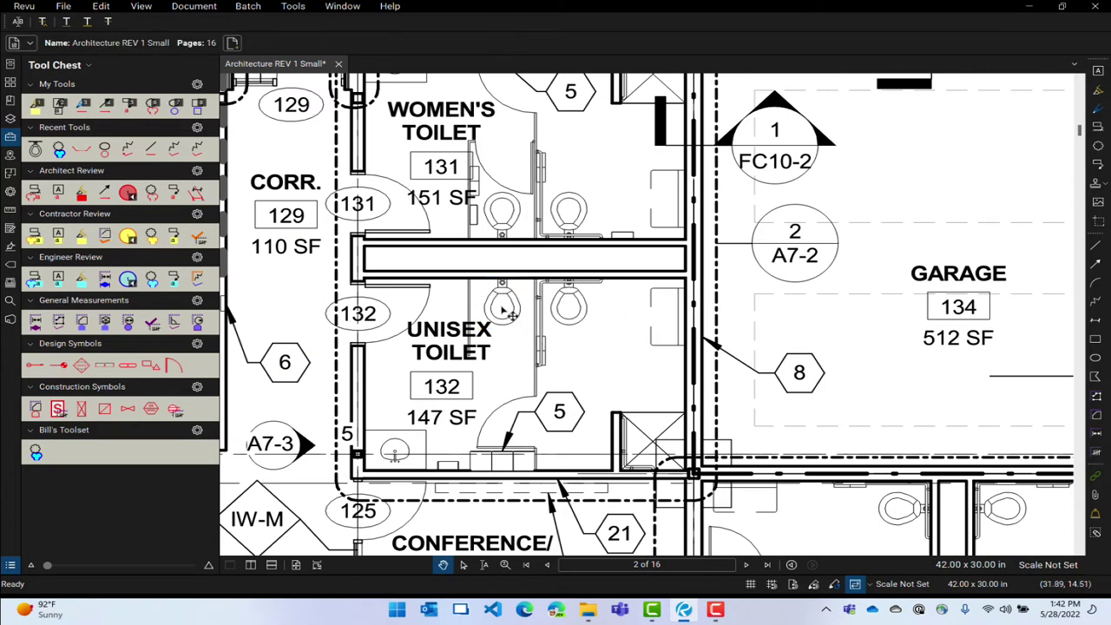
pyautogui.click(516, 301)
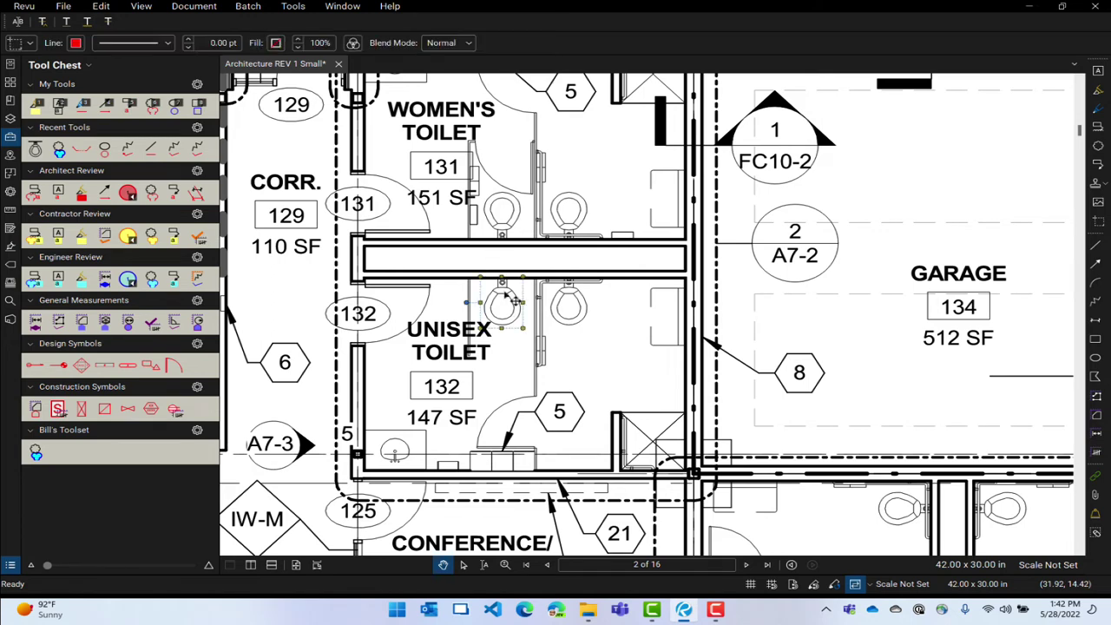
pyautogui.rightClick(516, 301)
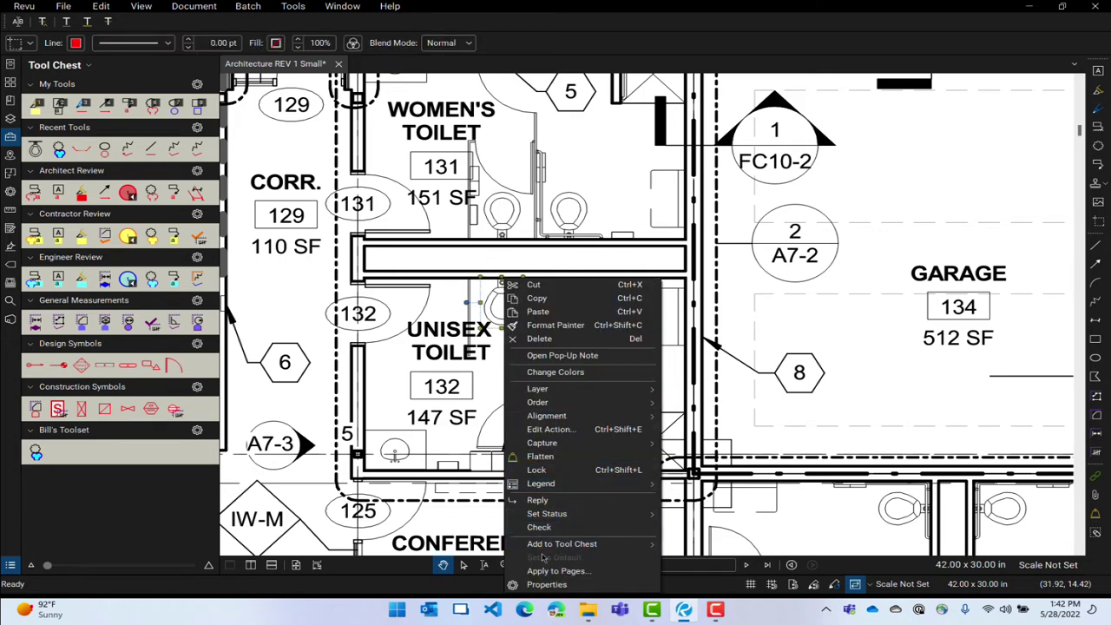
pyautogui.click(569, 460)
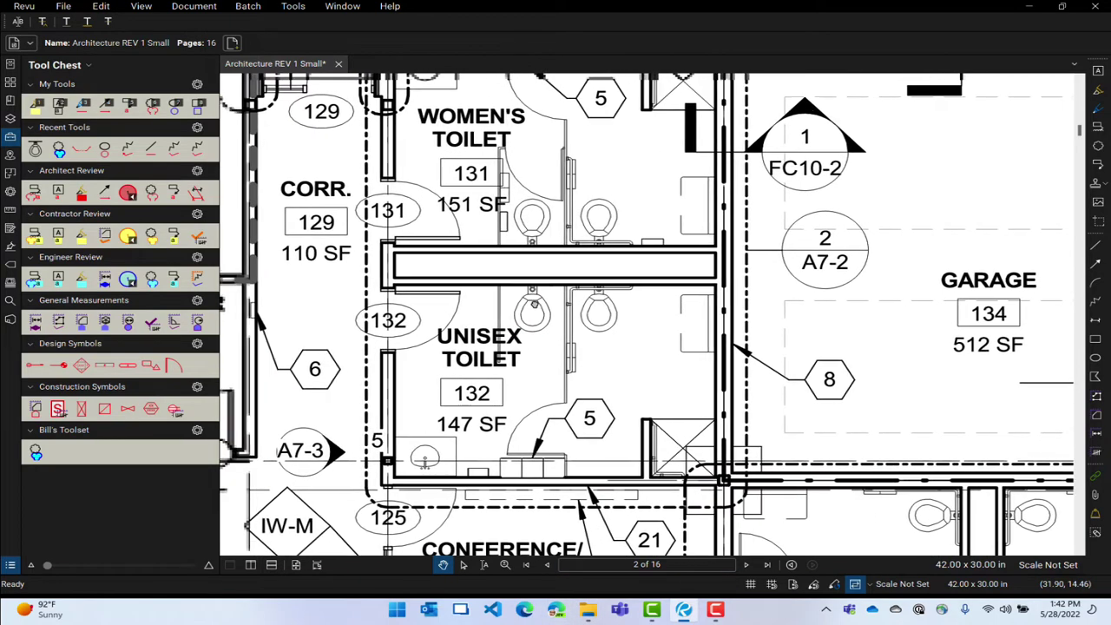
pyautogui.scroll(5, 528, 300)
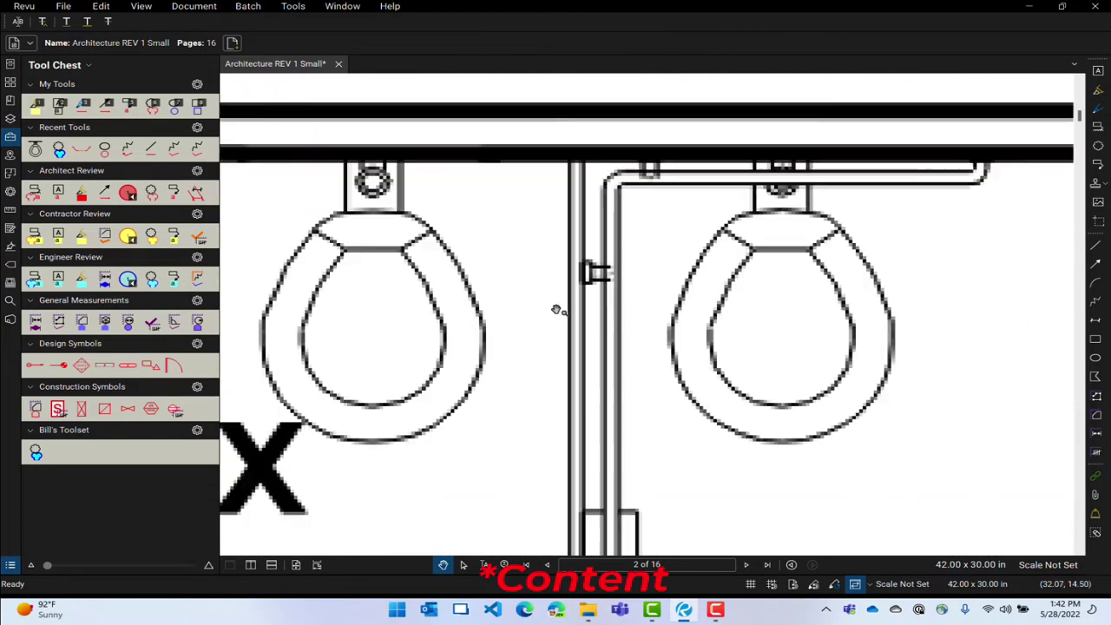
pyautogui.scroll(-4, 369, 271)
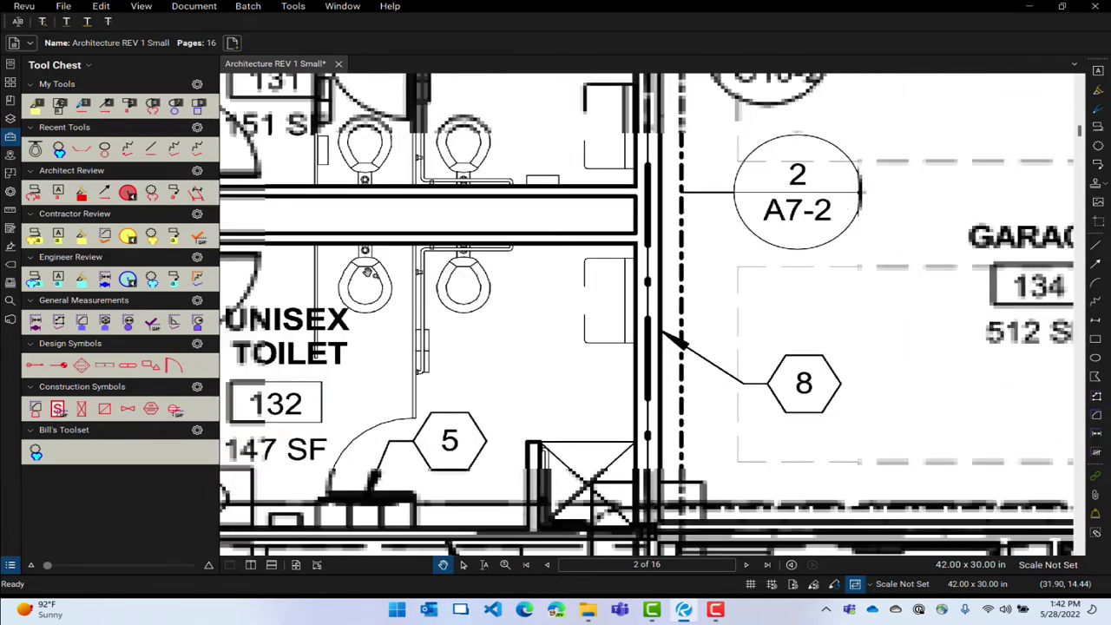
# Add the recently used toilet snapshot to Bill's Toolset as a reusable tool
pyautogui.moveTo(369, 273); pyautogui.dragTo(675, 323)
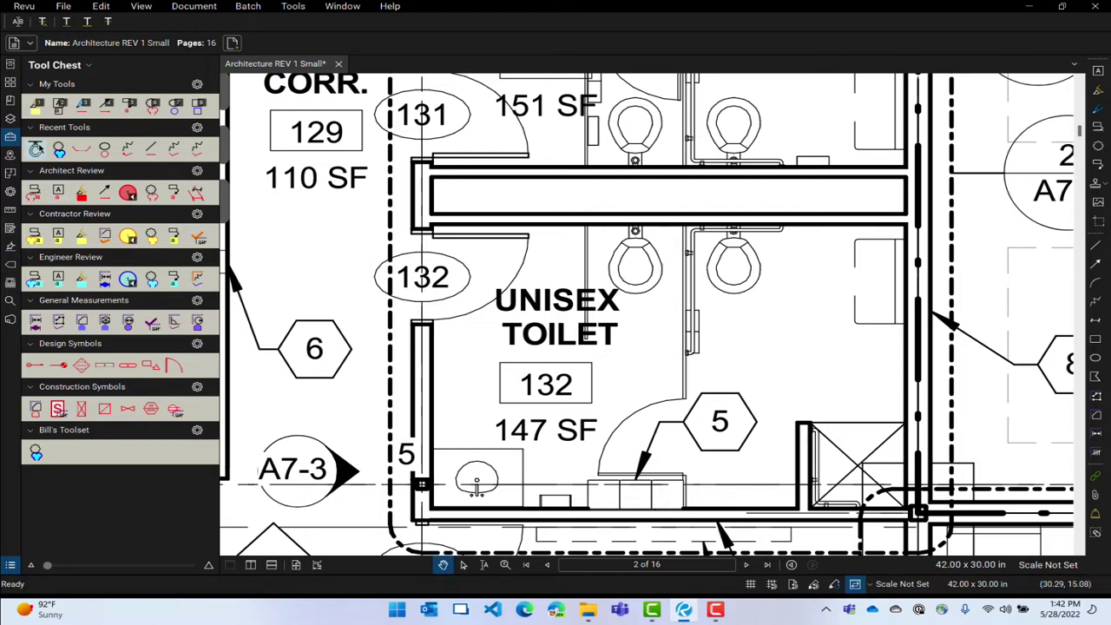
pyautogui.click(34, 150)
pyautogui.moveTo(77, 329); pyautogui.dragTo(70, 455)
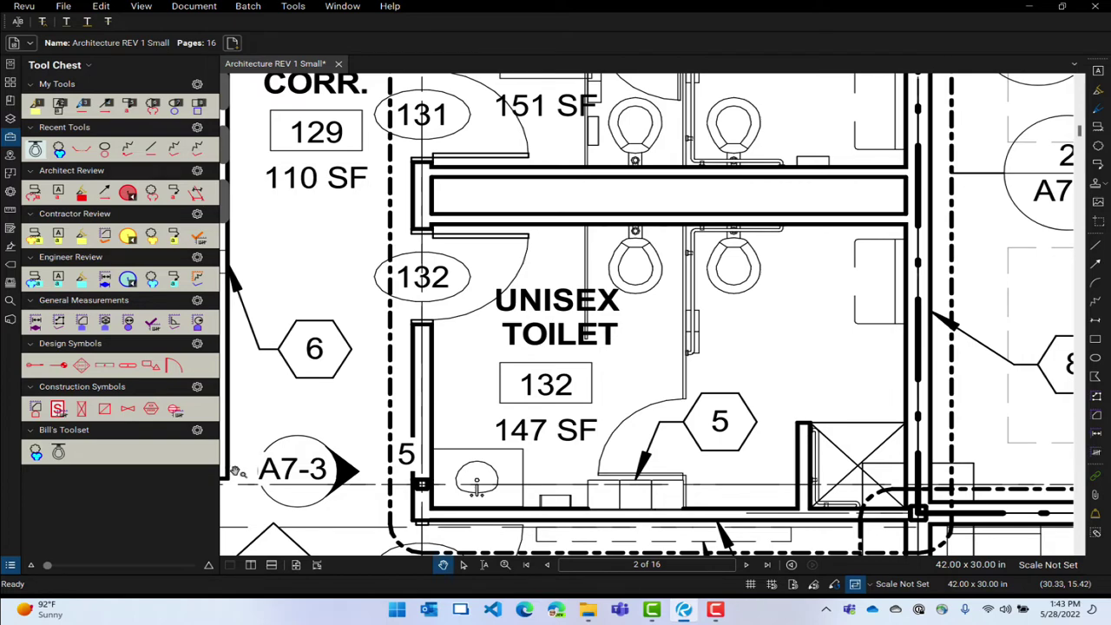
# Open the one-page PDF named John that contains the signature
pyautogui.scroll(-3, 735, 372)
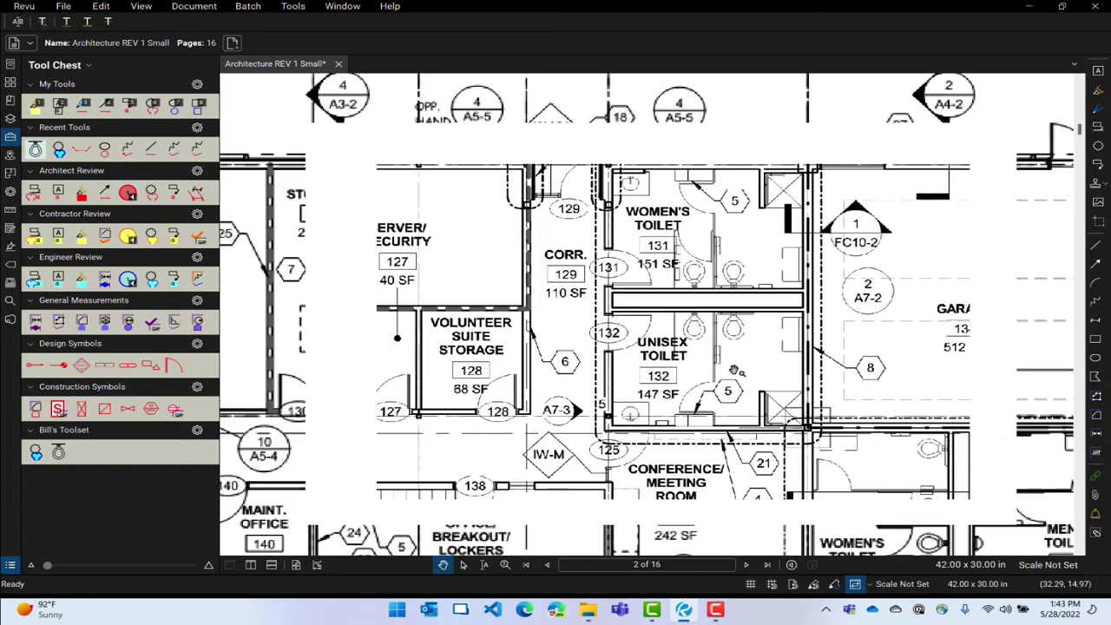
pyautogui.moveTo(735, 371); pyautogui.dragTo(666, 365)
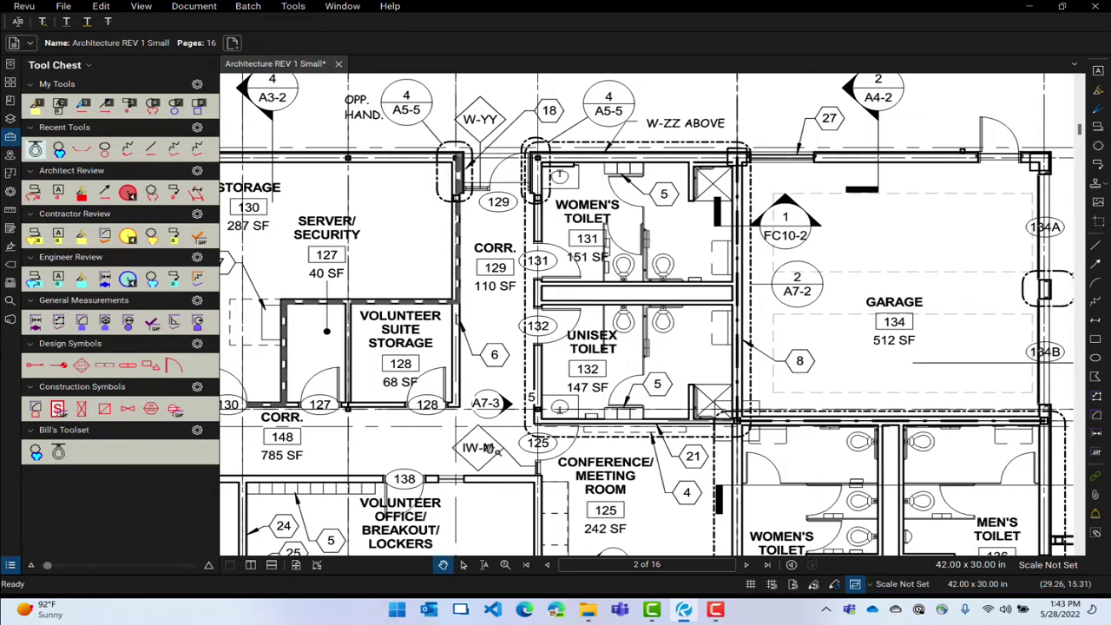
pyautogui.click(65, 7)
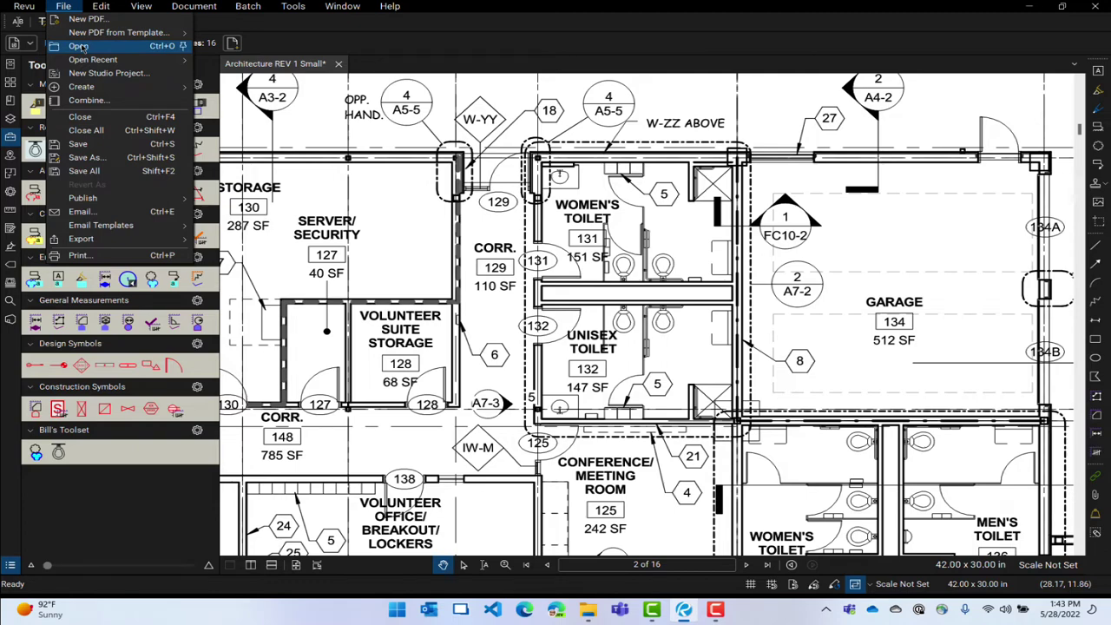
pyautogui.click(79, 46)
pyautogui.doubleClick(178, 147)
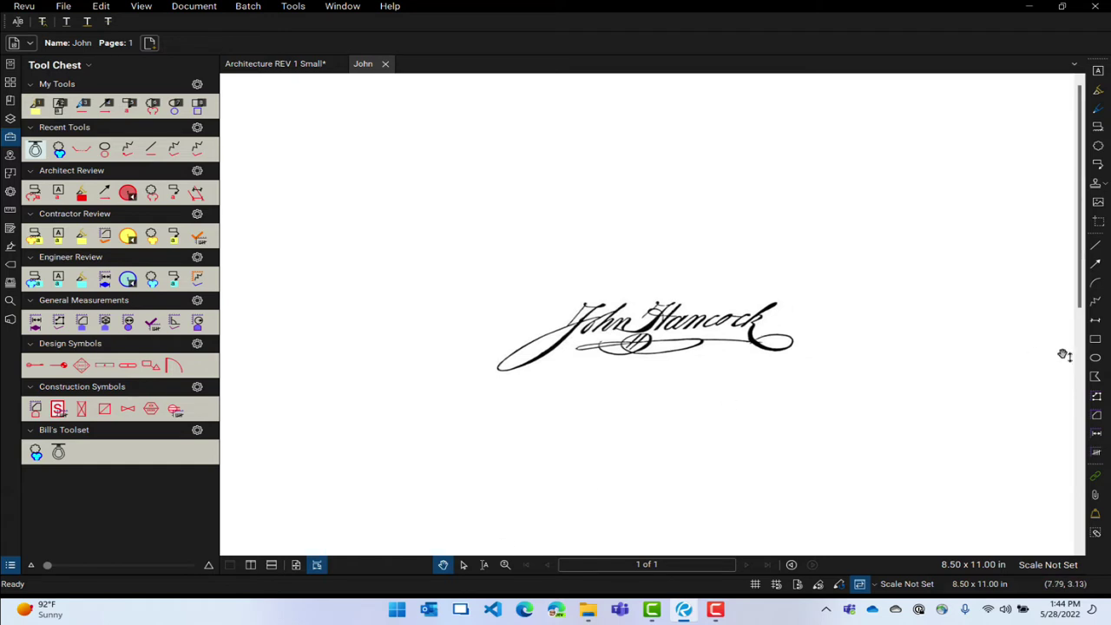
# Take a snapshot of the unprocessed signature, paste it onto the page and move the copy over the original
pyautogui.click(1099, 222)
pyautogui.moveTo(465, 280)
pyautogui.mouseDown()
pyautogui.moveTo(818, 322)
pyautogui.moveTo(834, 395)
pyautogui.moveTo(826, 382)
pyautogui.mouseUp()
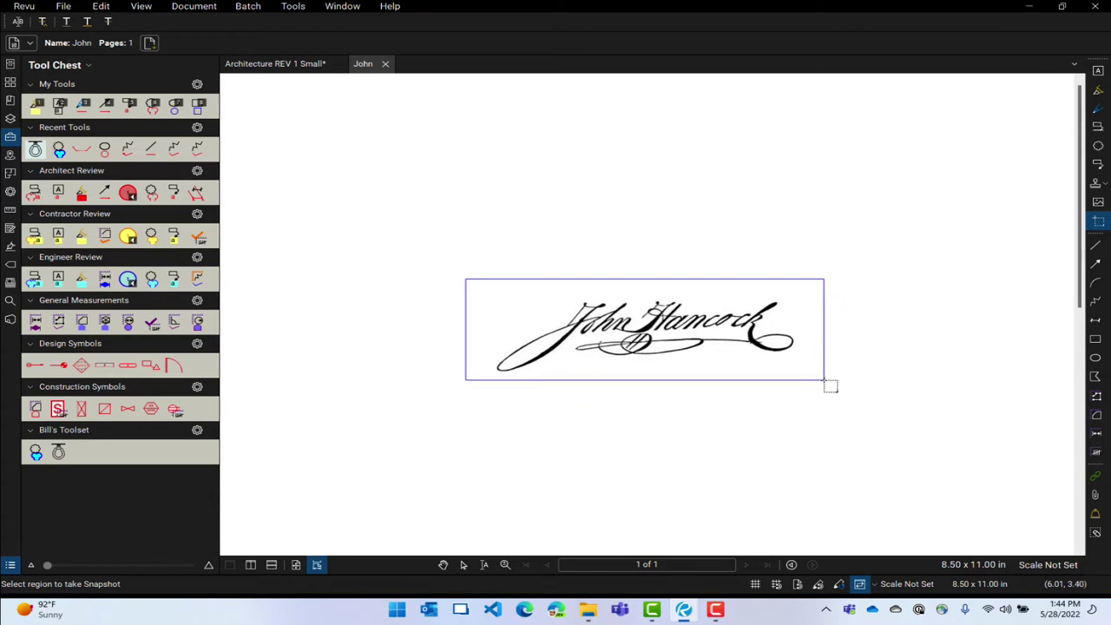
pyautogui.click(784, 488)
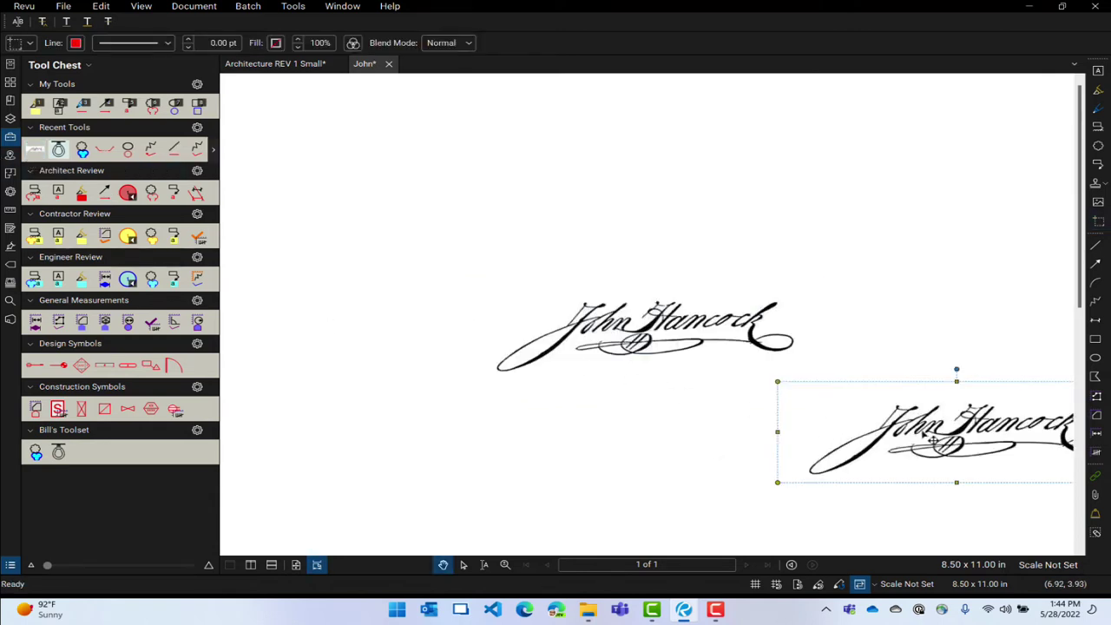
pyautogui.moveTo(932, 440); pyautogui.dragTo(618, 341)
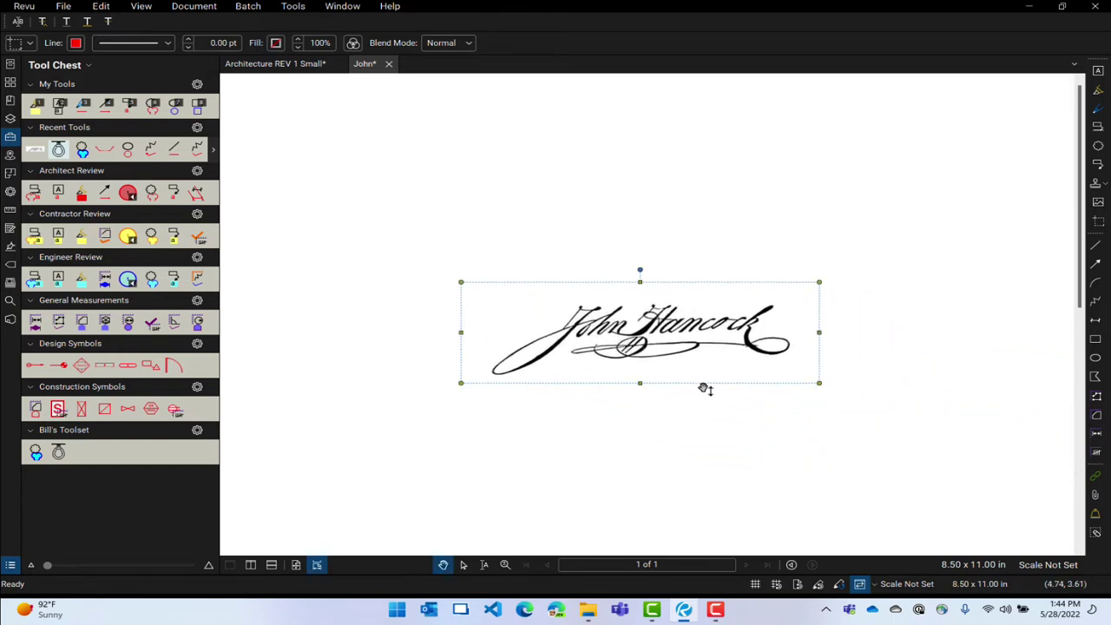
# Try the pasted signature copy below and above the original to compare overlap, and undo the placement
pyautogui.moveTo(707, 388); pyautogui.dragTo(818, 384)
pyautogui.moveTo(749, 349)
pyautogui.mouseDown()
pyautogui.moveTo(605, 394)
pyautogui.moveTo(700, 329)
pyautogui.moveTo(623, 294)
pyautogui.moveTo(615, 350)
pyautogui.moveTo(652, 476)
pyautogui.mouseUp()
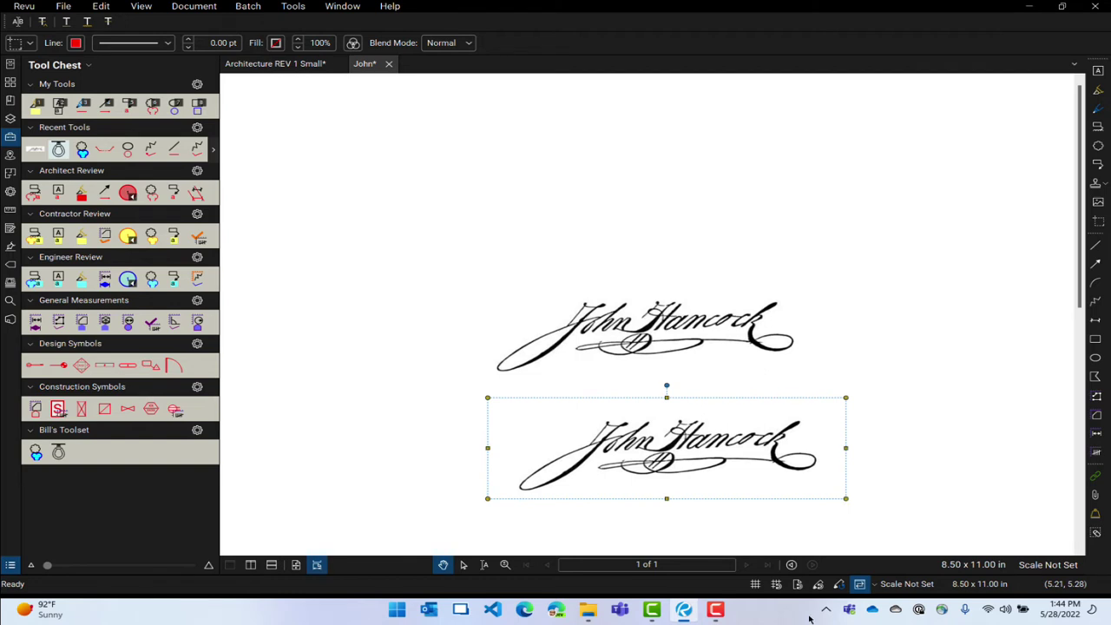
pyautogui.hotkey('ctrl', 'z')
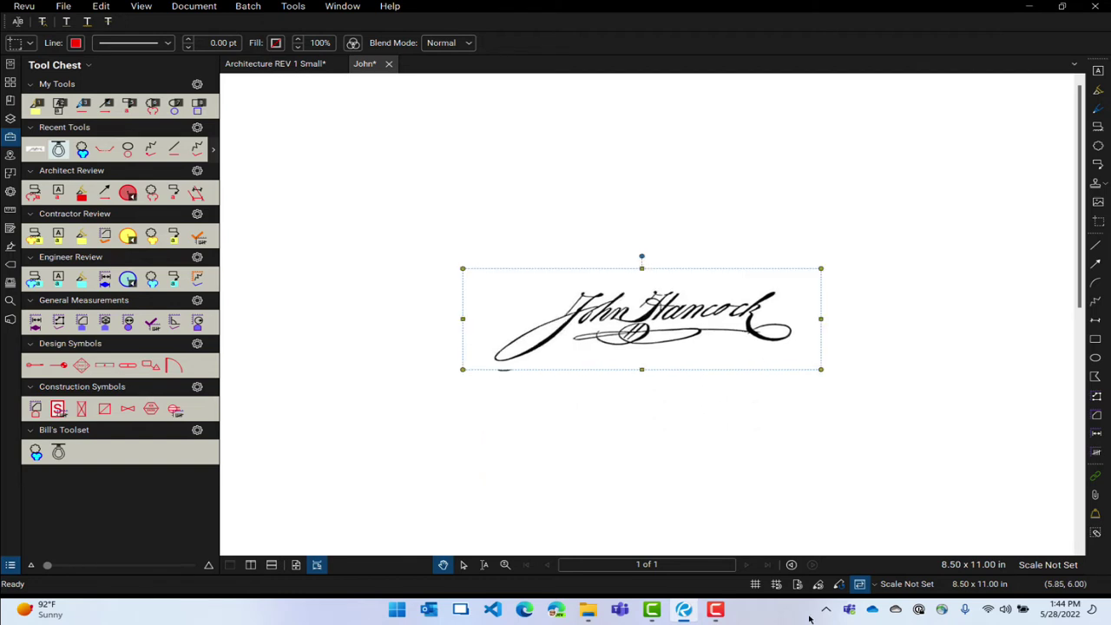
pyautogui.click(618, 193)
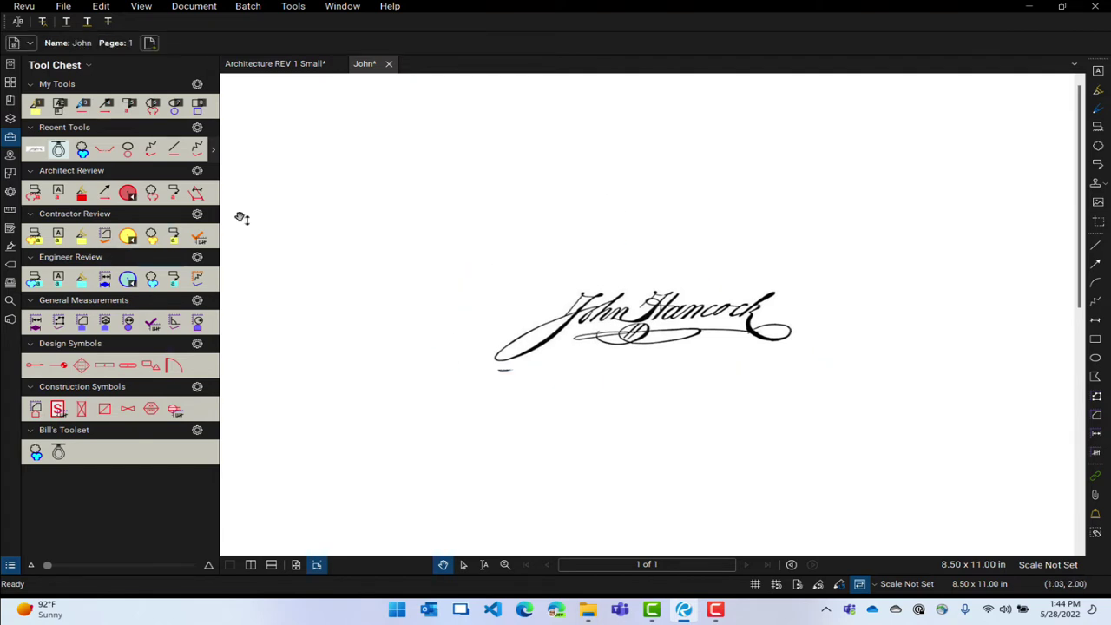
pyautogui.moveTo(649, 330); pyautogui.dragTo(608, 221)
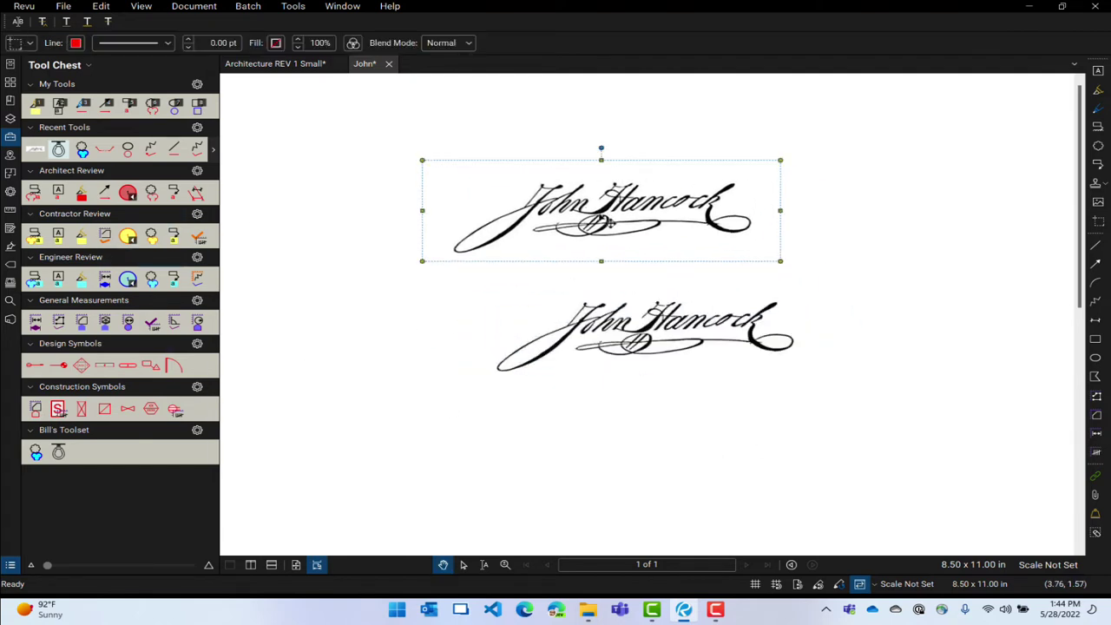
pyautogui.hotkey('ctrl', 'z')
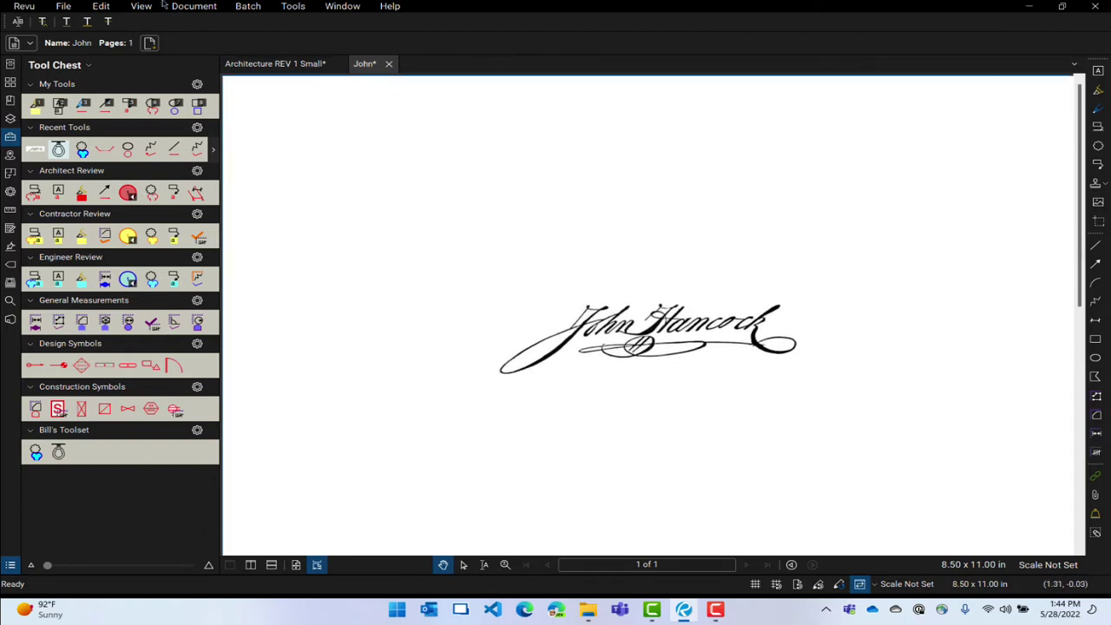
# Apply Color Processing with Mask Images to all pages, using white as the mask color with a tolerance of 9
pyautogui.click(188, 8)
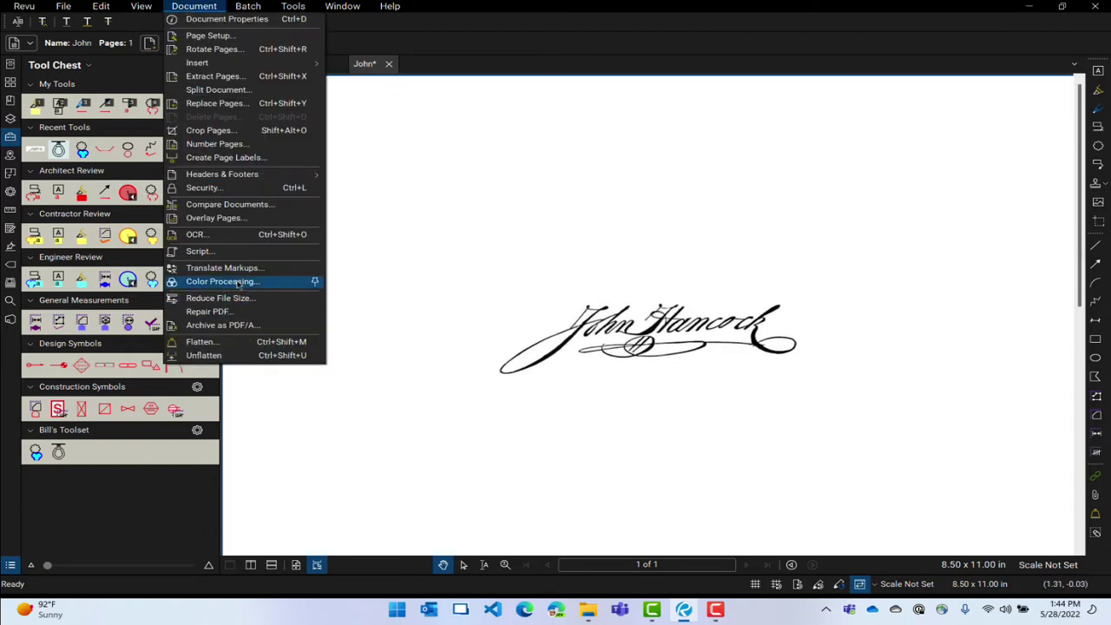
pyautogui.click(221, 282)
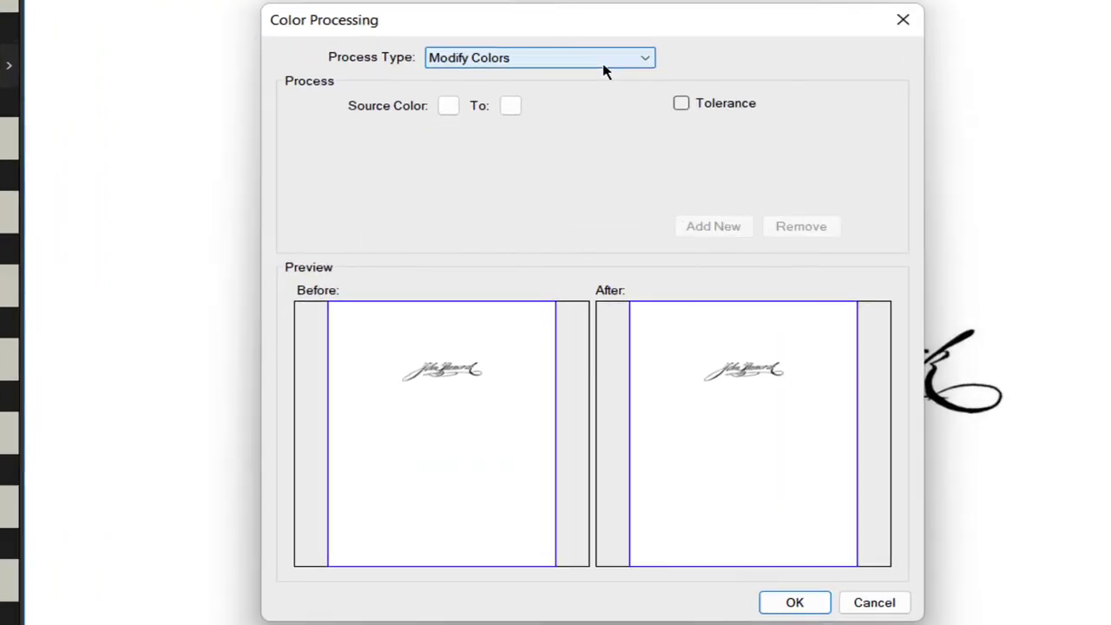
pyautogui.click(605, 61)
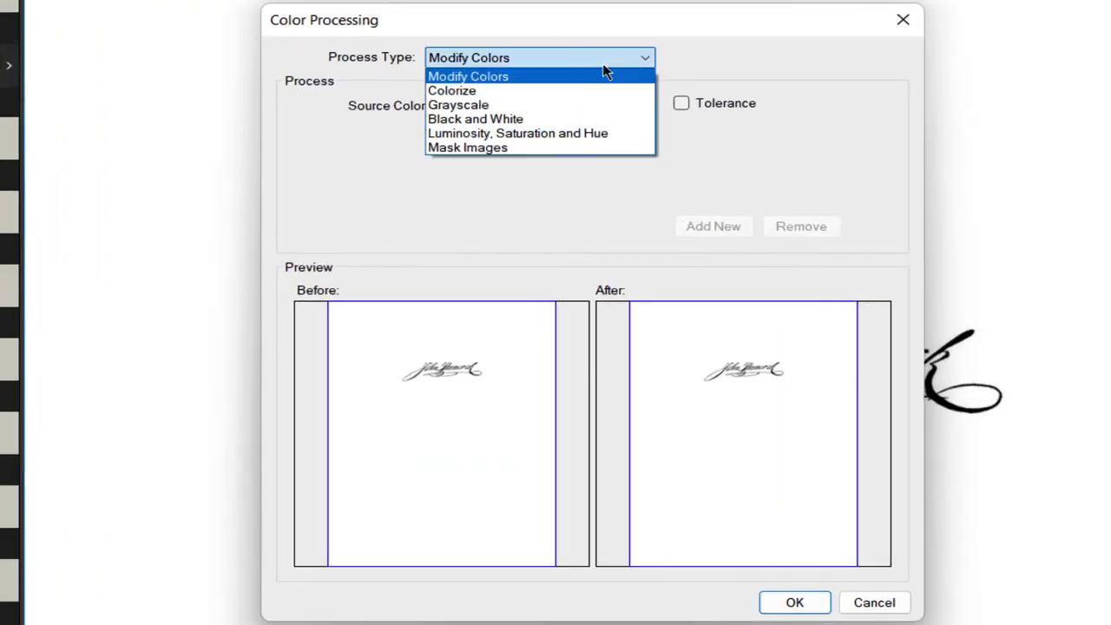
pyautogui.click(473, 149)
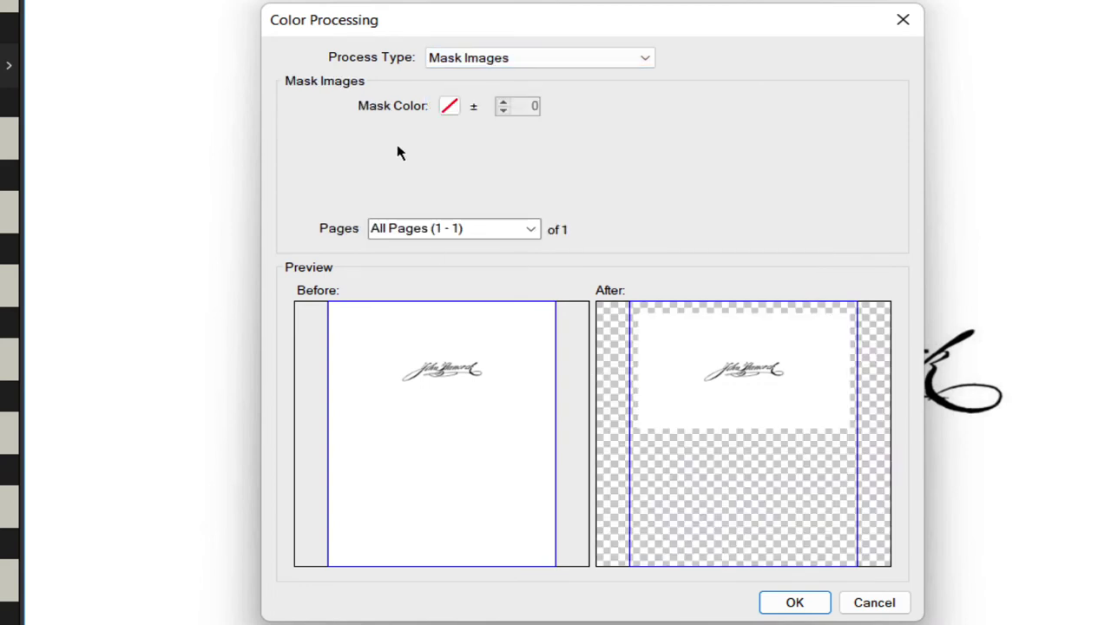
pyautogui.click(450, 106)
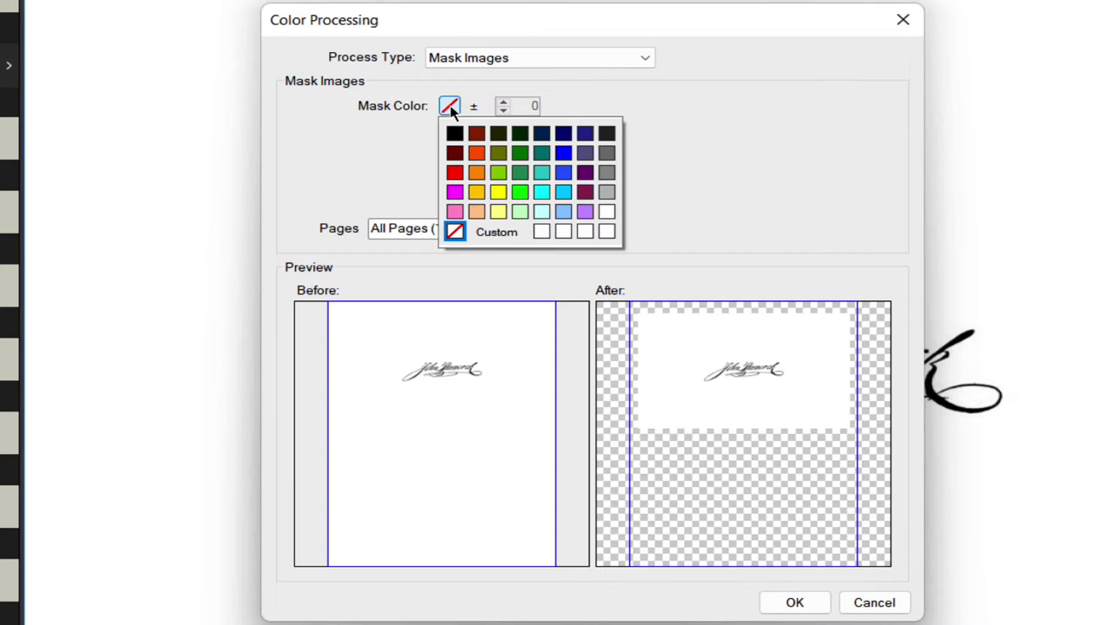
pyautogui.click(607, 213)
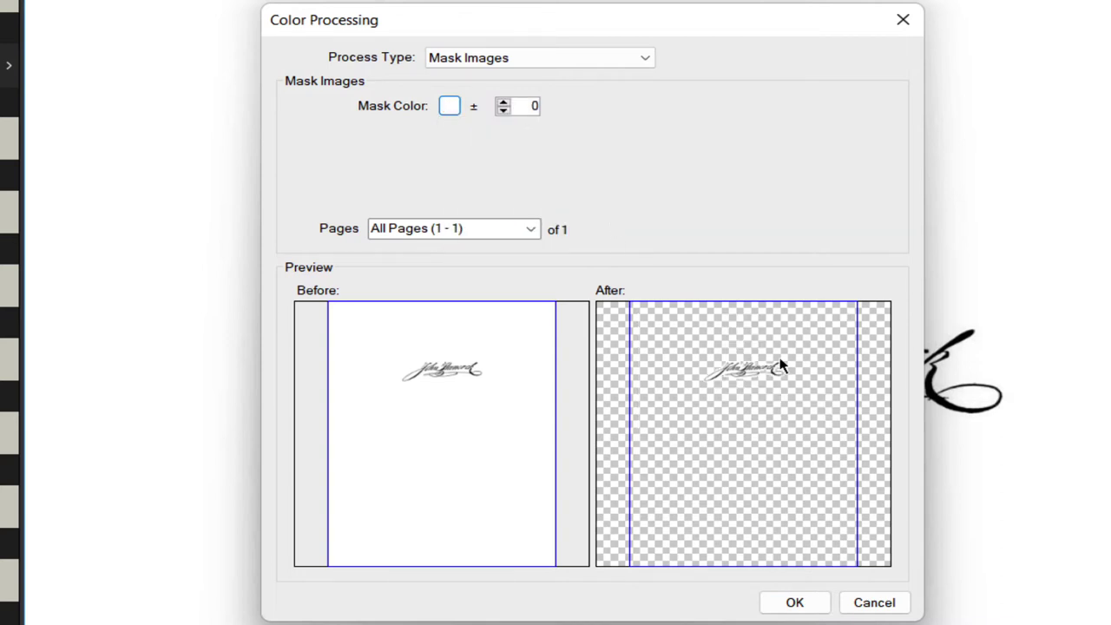
pyautogui.click(504, 106)
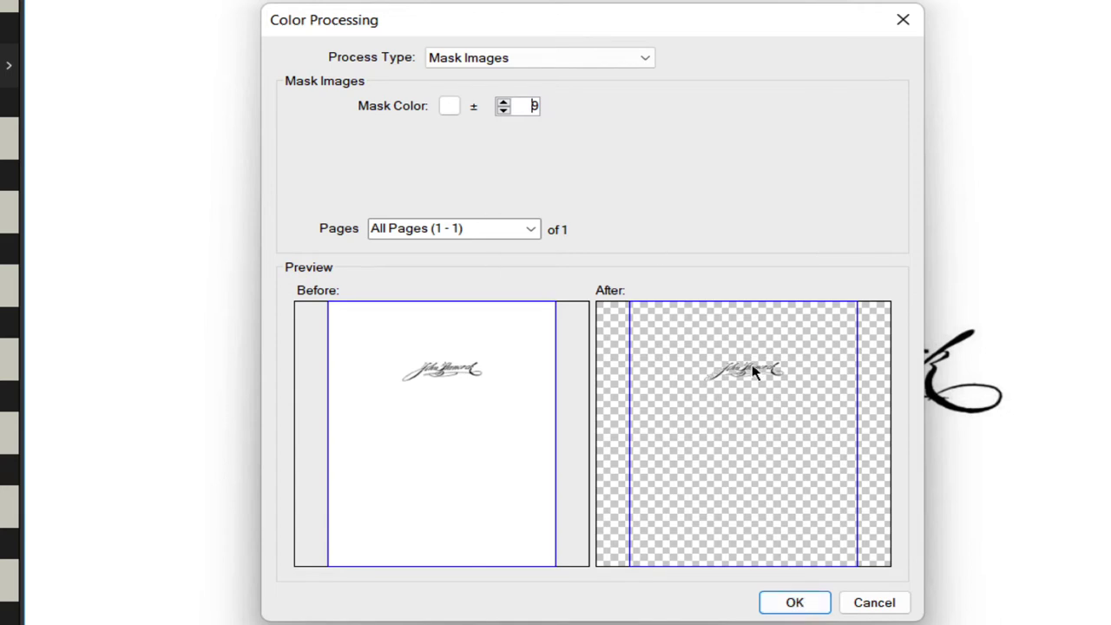
pyautogui.click(803, 604)
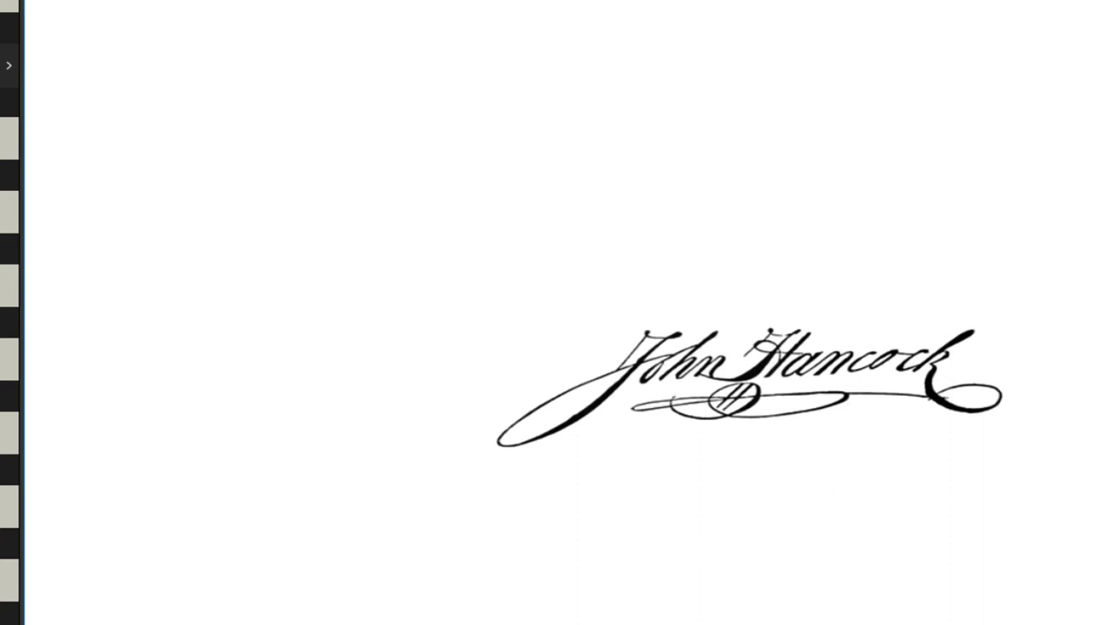
# Take a snapshot of the masked signature, paste it and position the copy just above the original
pyautogui.moveTo(467, 314)
pyautogui.mouseDown()
pyautogui.moveTo(880, 357)
pyautogui.moveTo(1034, 414)
pyautogui.moveTo(1022, 452)
pyautogui.mouseUp()
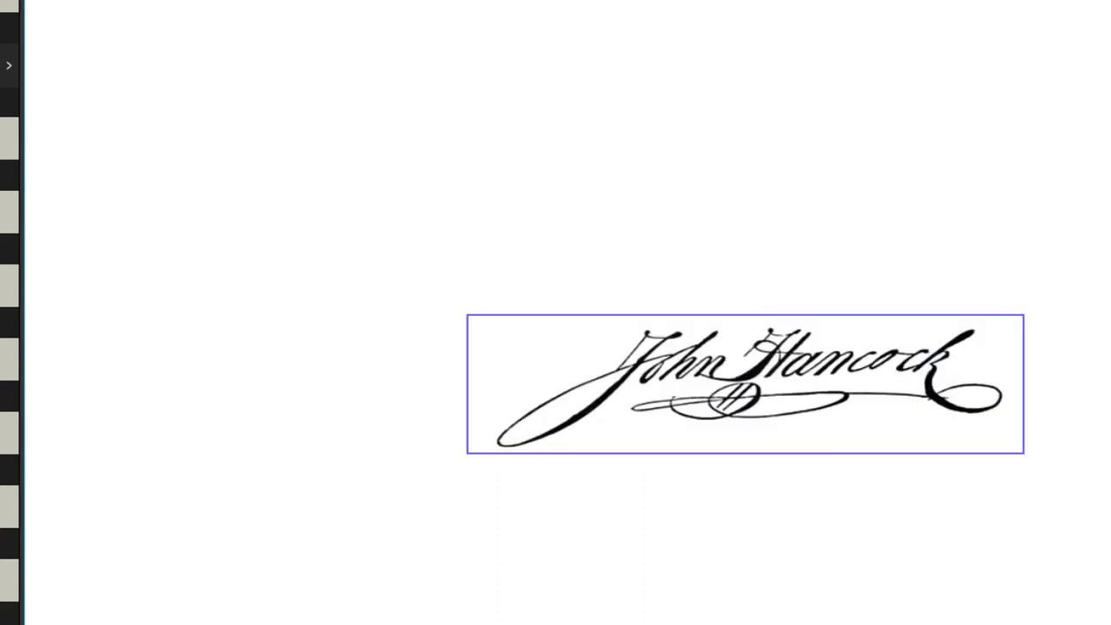
pyautogui.moveTo(1110, 571)
pyautogui.mouseDown()
pyautogui.moveTo(1110, 519)
pyautogui.moveTo(1034, 422)
pyautogui.moveTo(992, 418)
pyautogui.moveTo(771, 314)
pyautogui.moveTo(811, 398)
pyautogui.moveTo(784, 362)
pyautogui.moveTo(782, 301)
pyautogui.moveTo(793, 359)
pyautogui.moveTo(750, 328)
pyautogui.mouseUp()
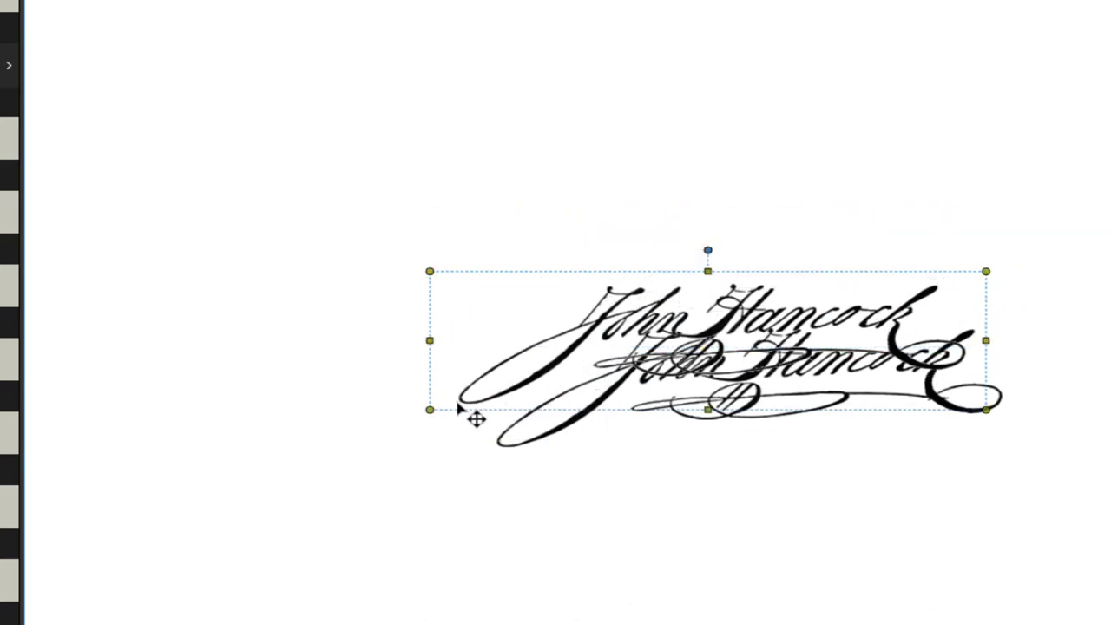
pyautogui.moveTo(776, 336)
pyautogui.mouseDown()
pyautogui.moveTo(878, 385)
pyautogui.moveTo(868, 451)
pyautogui.moveTo(765, 435)
pyautogui.moveTo(695, 253)
pyautogui.mouseUp()
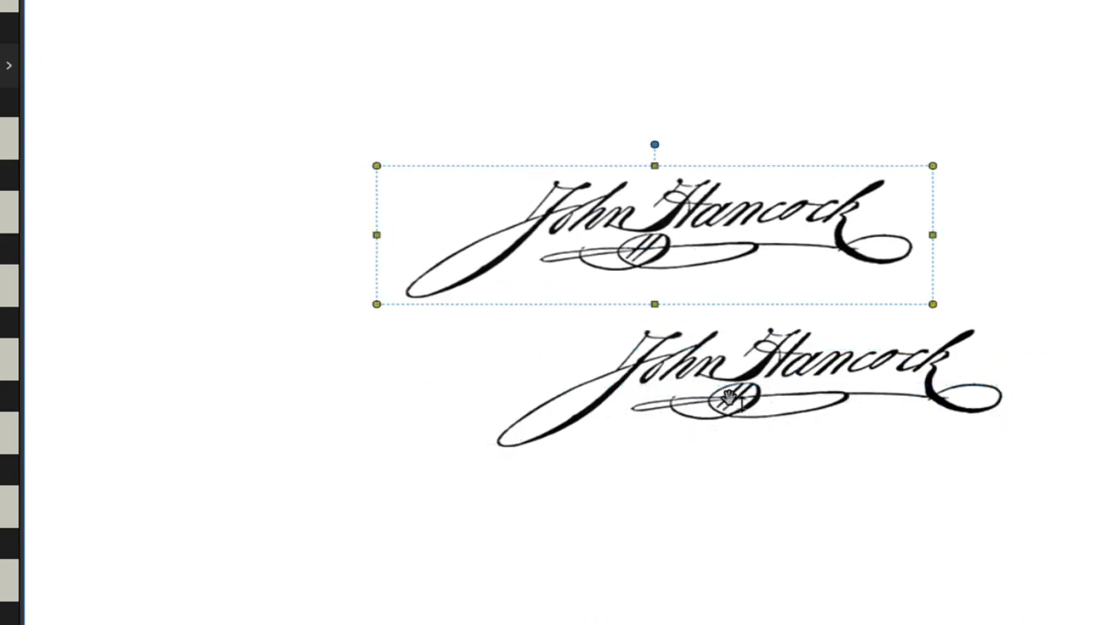
pyautogui.moveTo(761, 239)
pyautogui.mouseDown()
pyautogui.moveTo(868, 379)
pyautogui.moveTo(826, 229)
pyautogui.mouseUp()
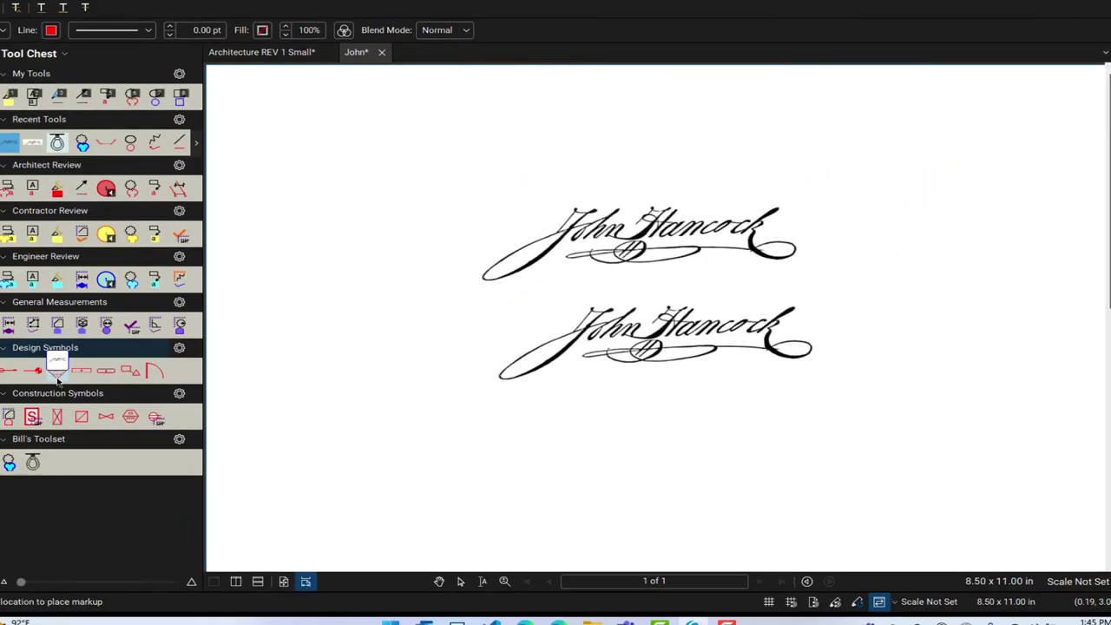
# Add the masked signature snapshot to Bill's Toolset
pyautogui.click(81, 454)
pyautogui.click(82, 454)
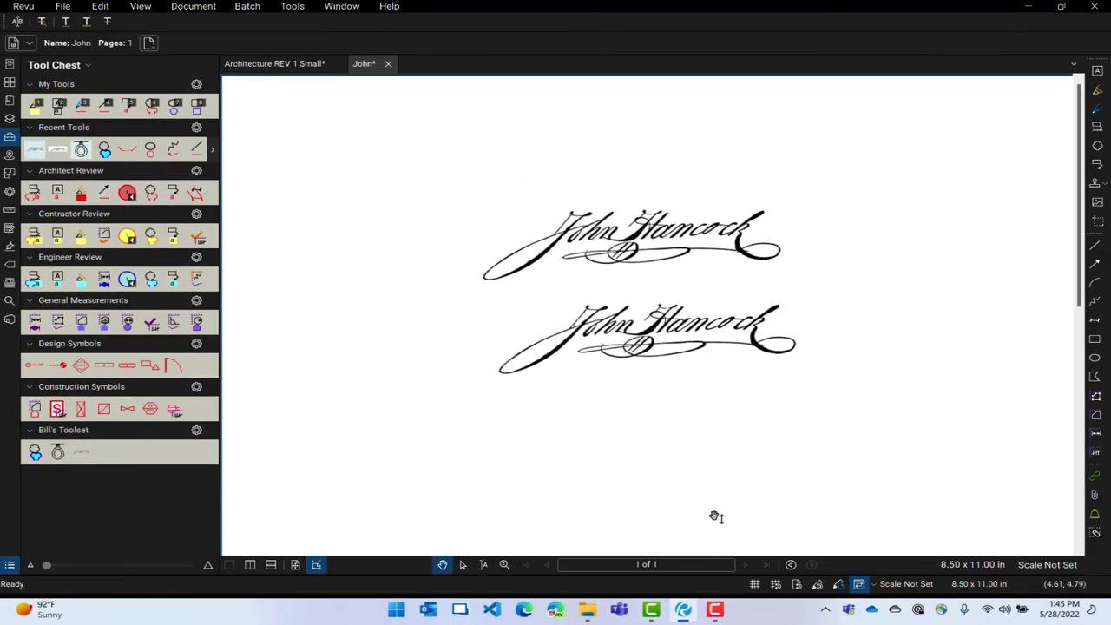
# Switch to the Architecture REV 1 Small plan and place the saved signature from Bill's Toolset across rooms 127 and 129
pyautogui.click(278, 63)
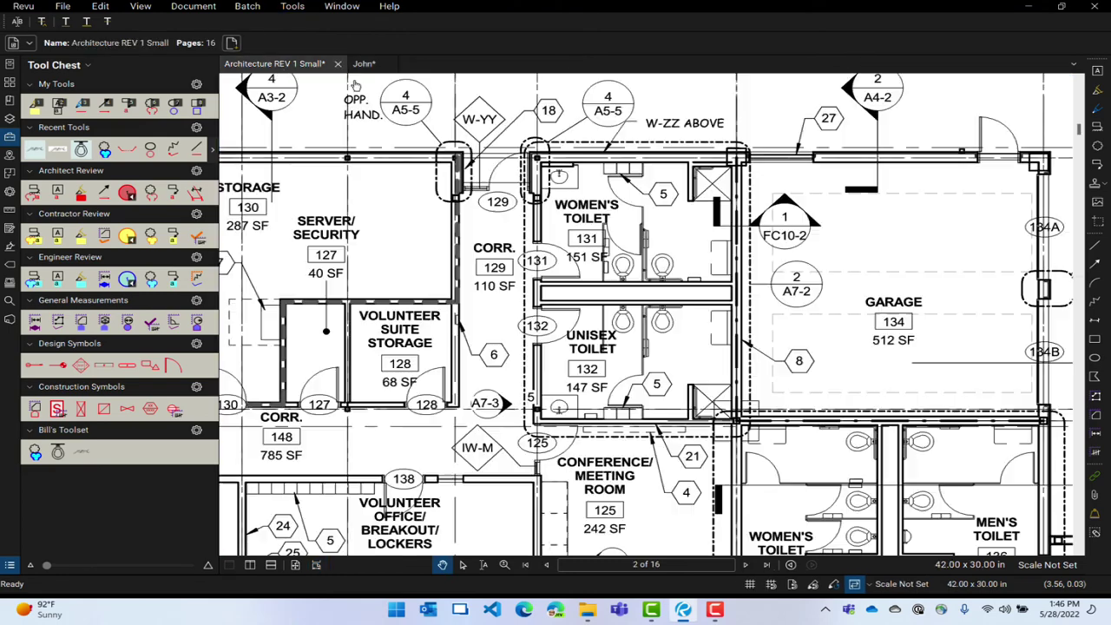
pyautogui.click(82, 452)
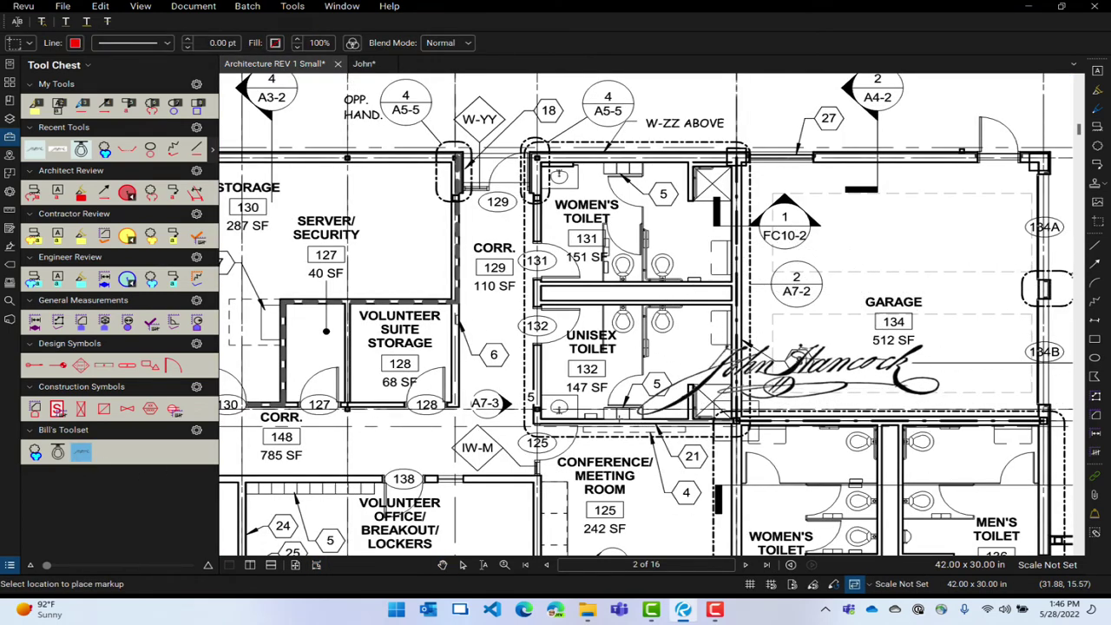
pyautogui.click(442, 457)
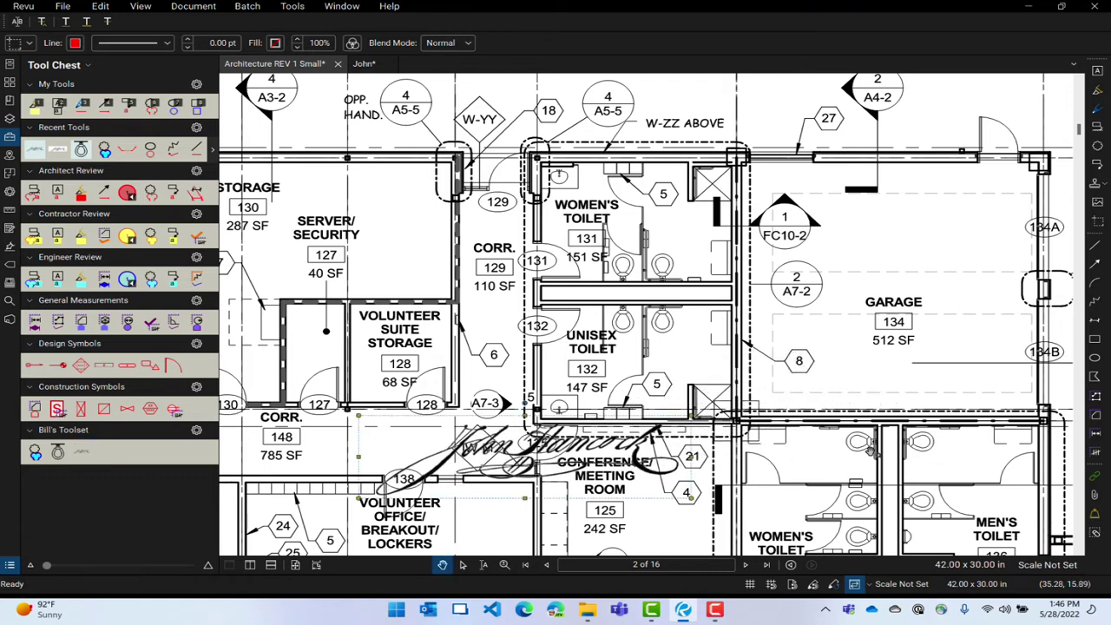
pyautogui.moveTo(442, 457)
pyautogui.mouseDown()
pyautogui.moveTo(386, 325)
pyautogui.moveTo(396, 293)
pyautogui.mouseUp()
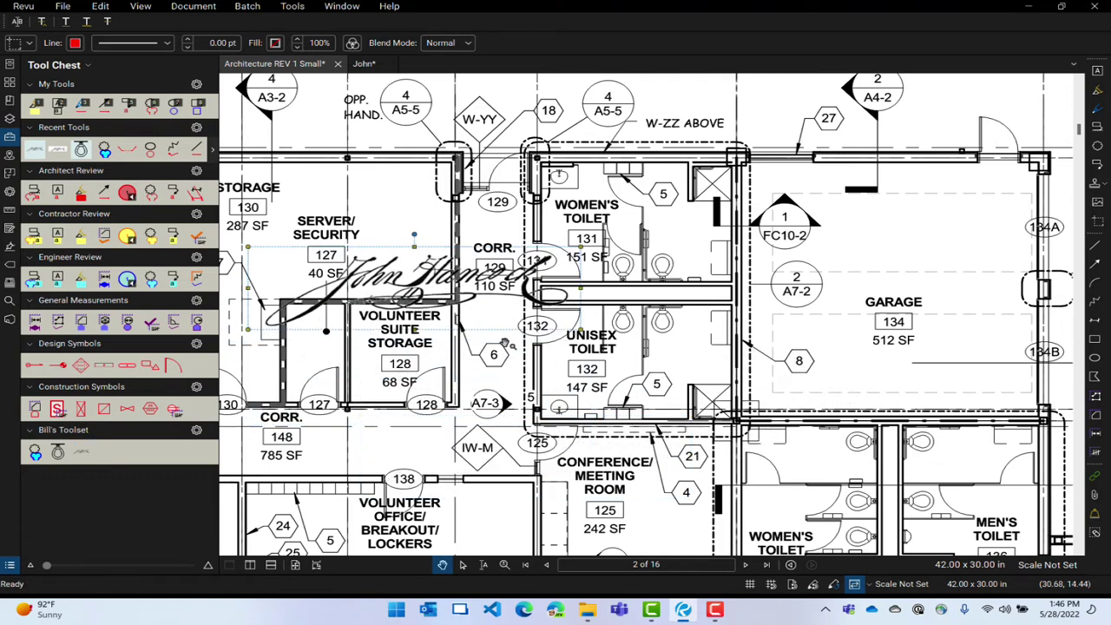
pyautogui.click(429, 445)
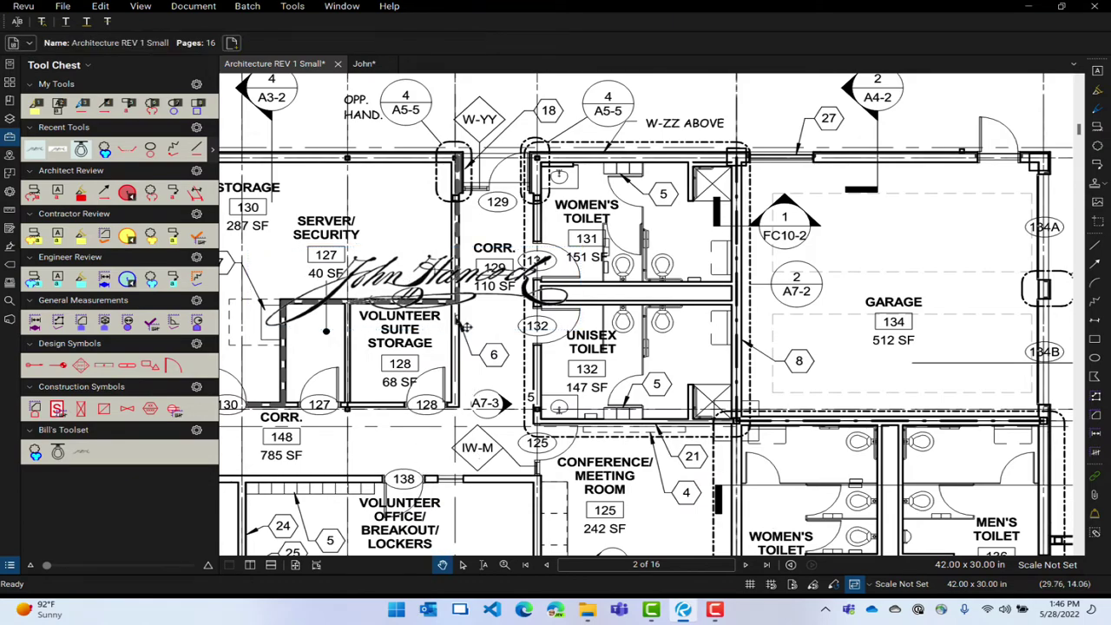
# Show the Markups List for the floor plan and select the signature's Snapshot entry
pyautogui.scroll(5, 423, 295)
pyautogui.scroll(-6, 618, 380)
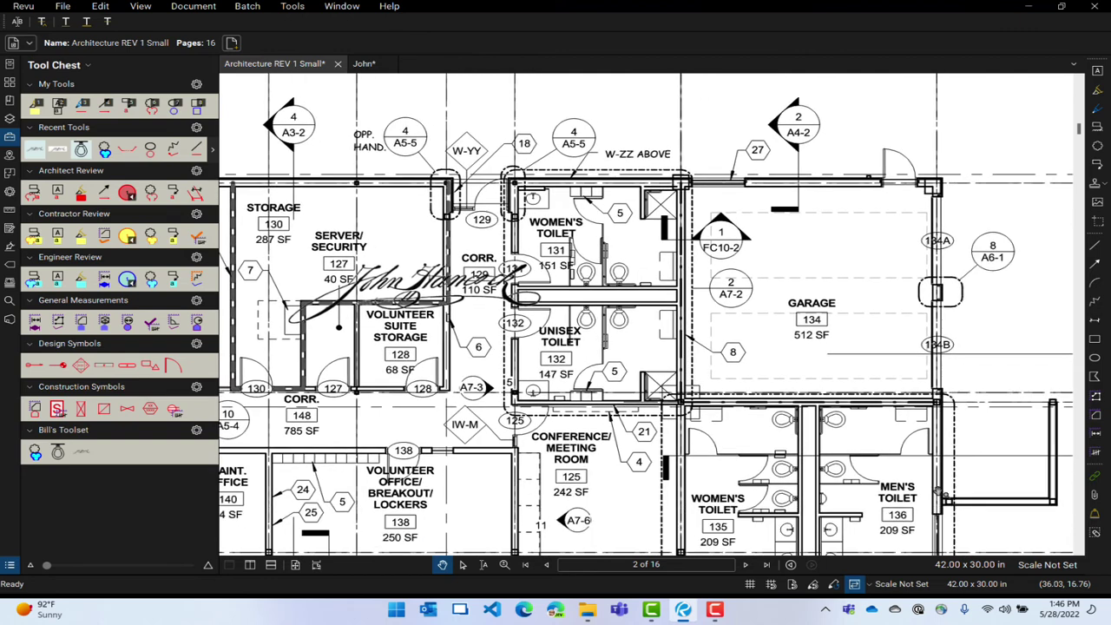
pyautogui.click(419, 574)
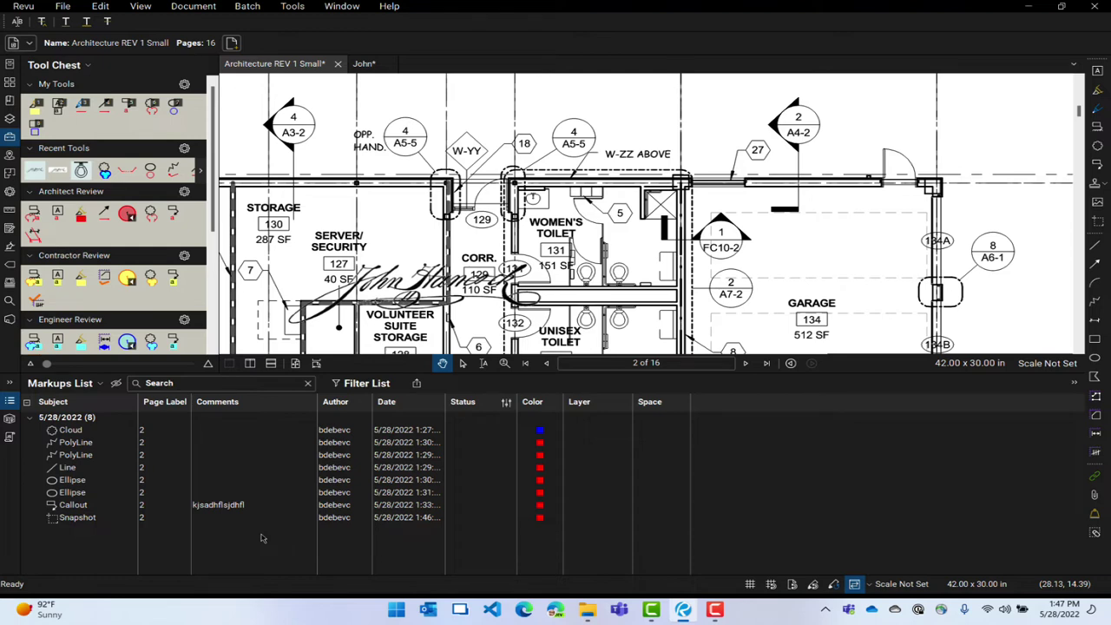
pyautogui.click(77, 518)
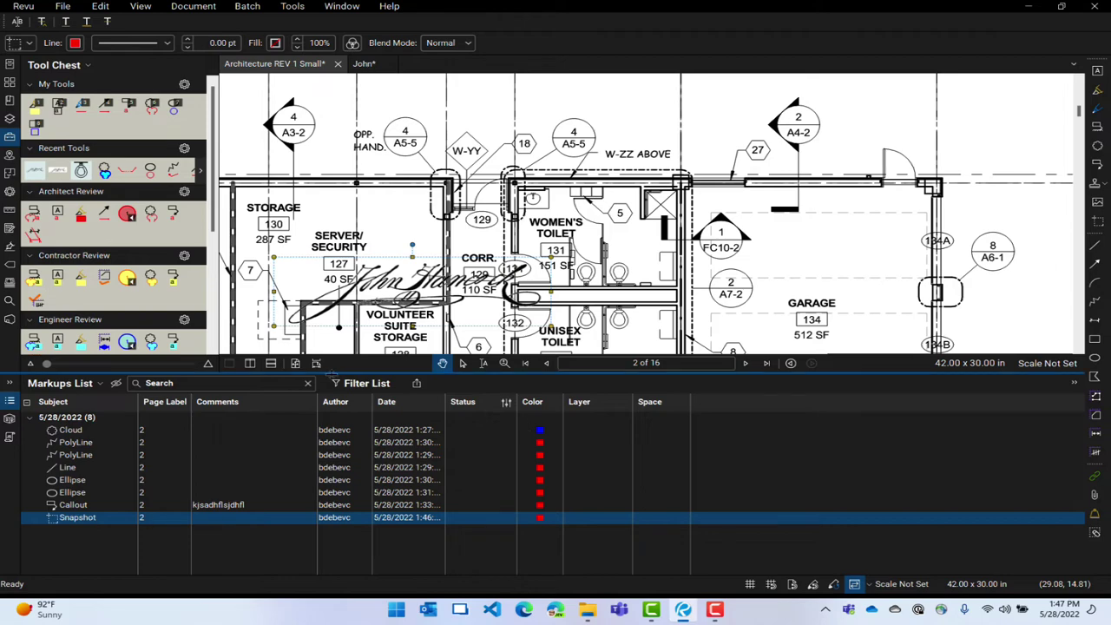
# Hide the Markups List and delete the signature tool from Bill's Toolset
pyautogui.click(786, 373)
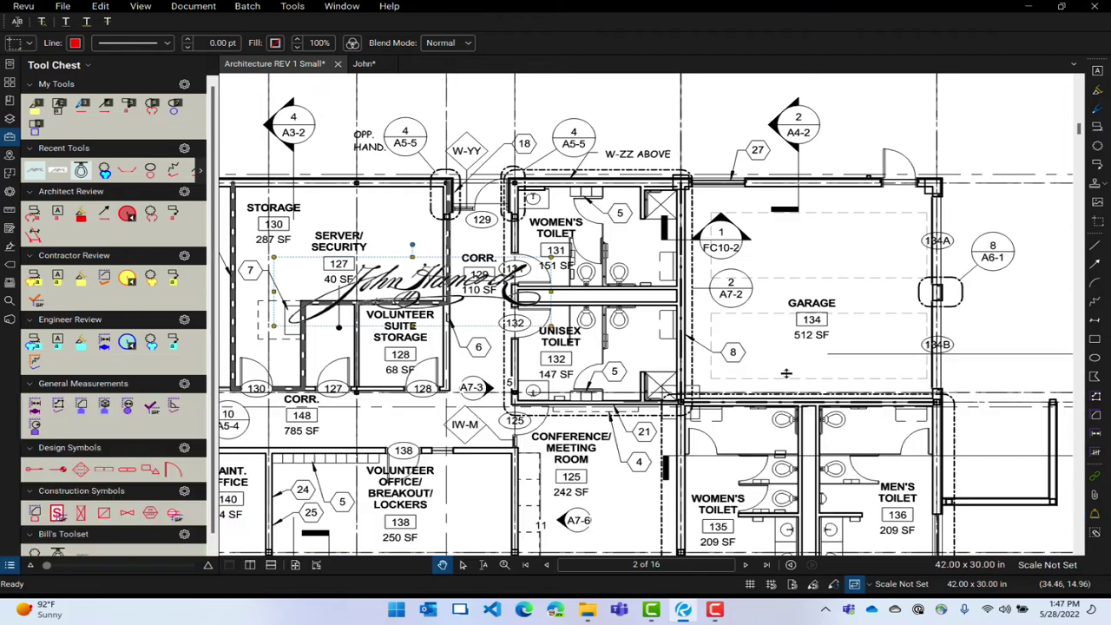
pyautogui.scroll(-1, 34, 551)
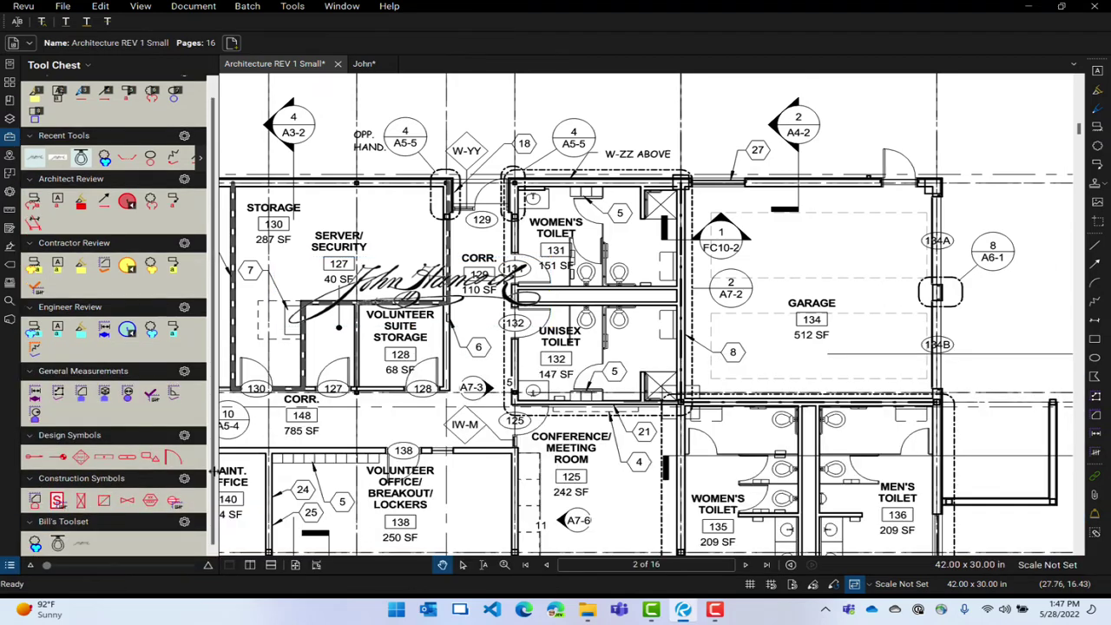
pyautogui.rightClick(81, 544)
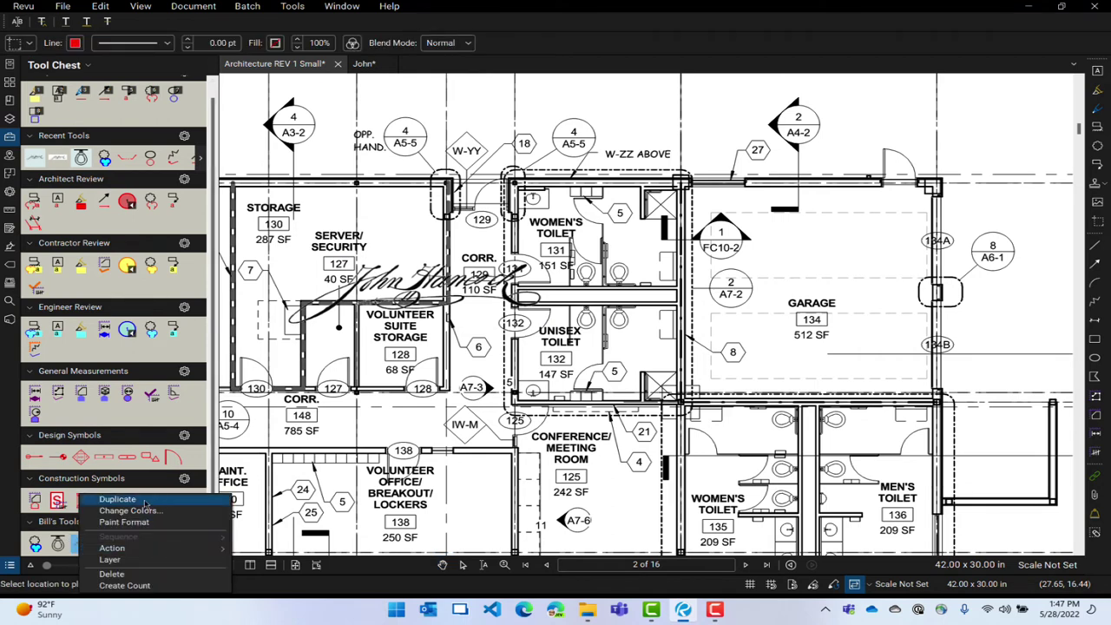
pyautogui.click(127, 575)
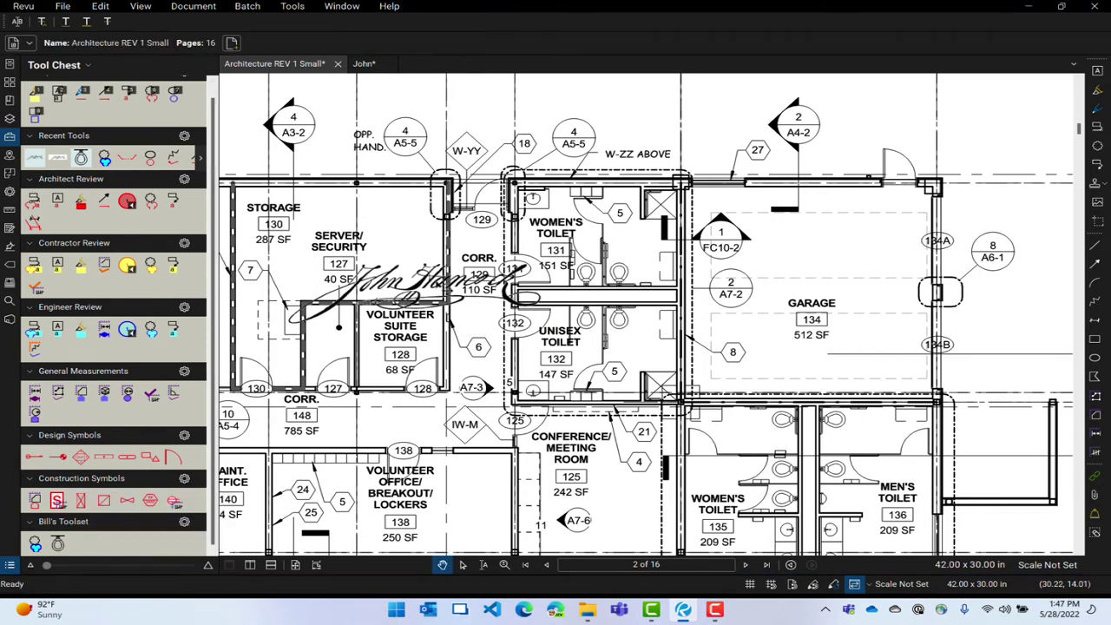
# Move the placed signature above the Women's Toilet near the W-ZZ ABOVE note and set its Subject to "Signature"
pyautogui.click(421, 287)
pyautogui.moveTo(421, 287)
pyautogui.mouseDown()
pyautogui.moveTo(617, 161)
pyautogui.moveTo(711, 128)
pyautogui.mouseUp()
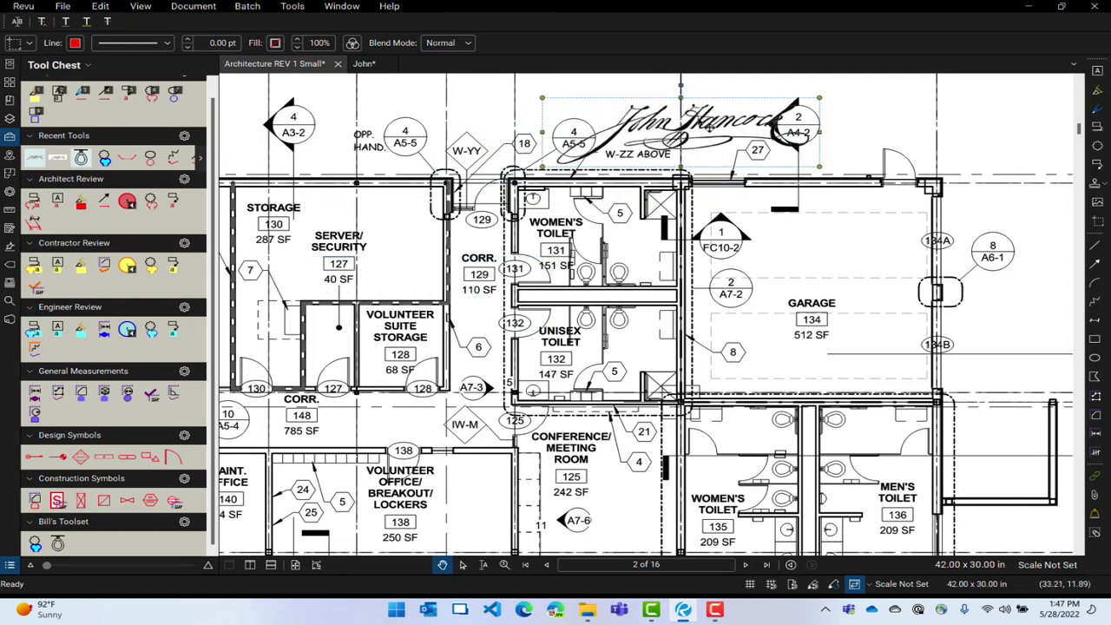
pyautogui.click(9, 192)
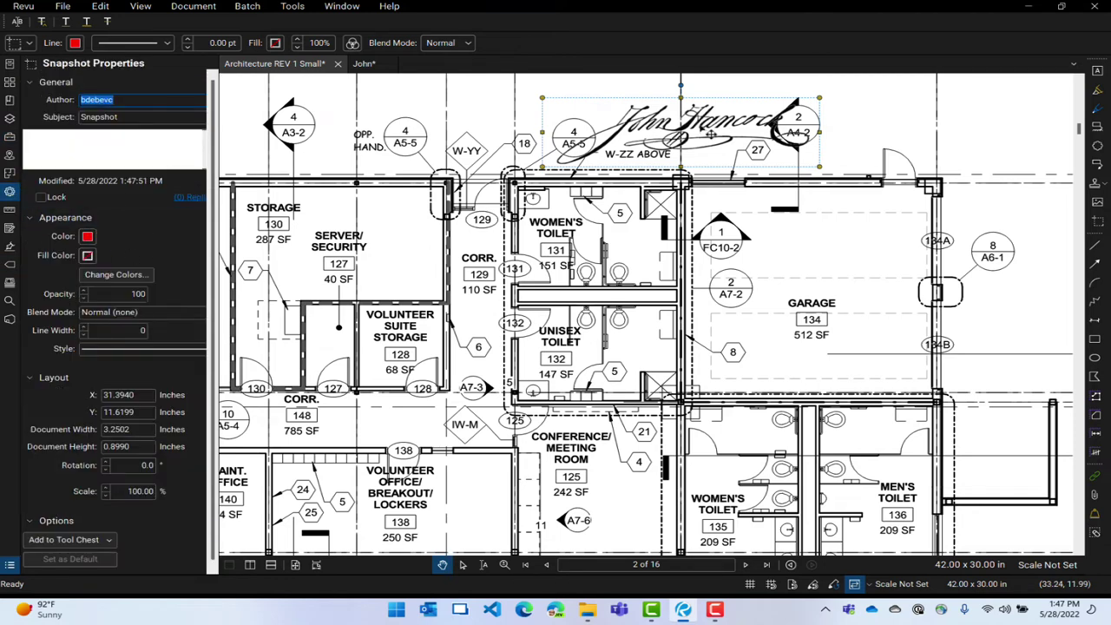
pyautogui.click(10, 193)
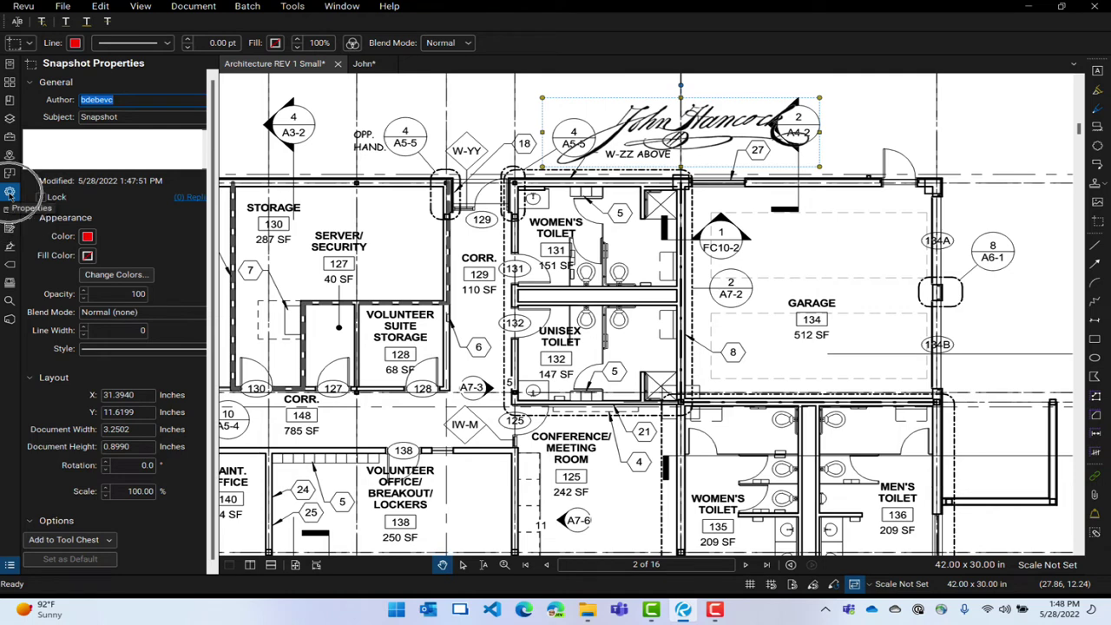
pyautogui.doubleClick(125, 116)
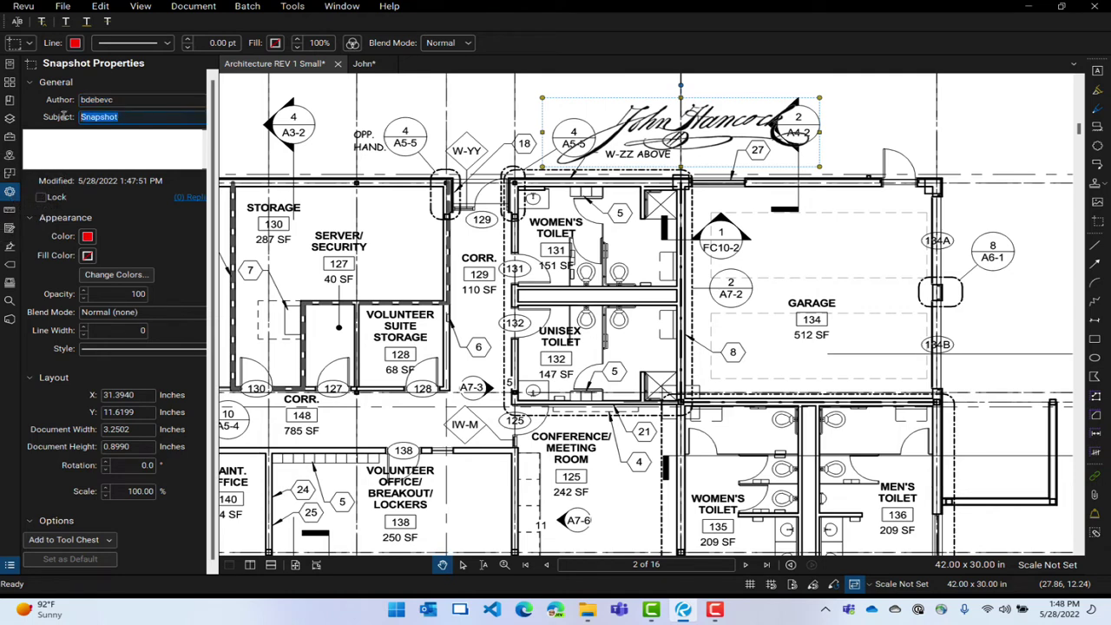
pyautogui.press('BackSpace')
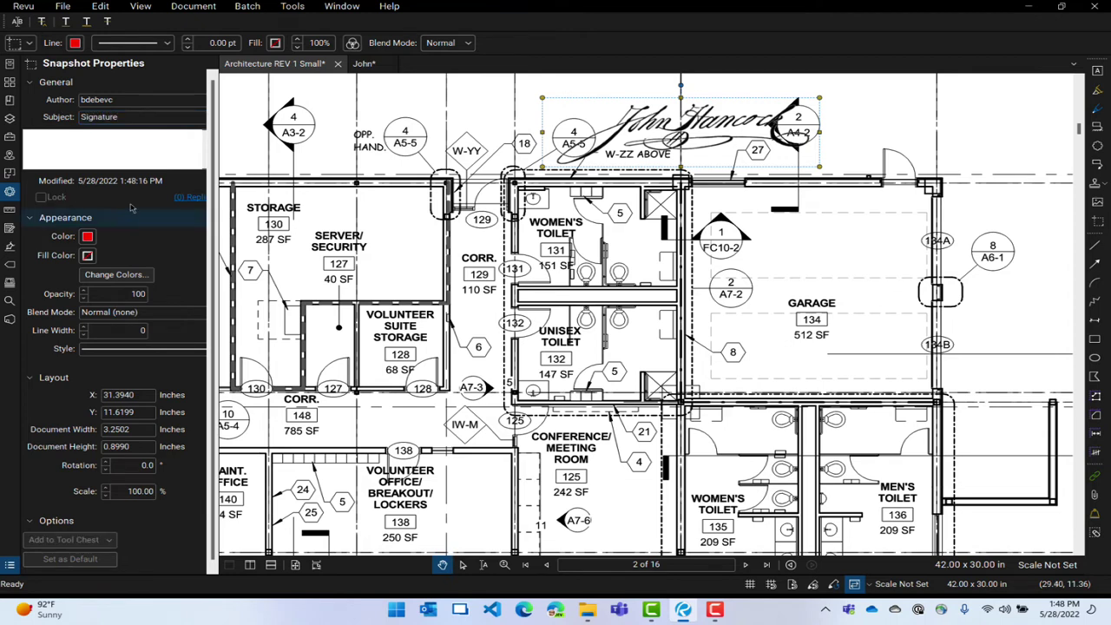
pyautogui.press('Tab')
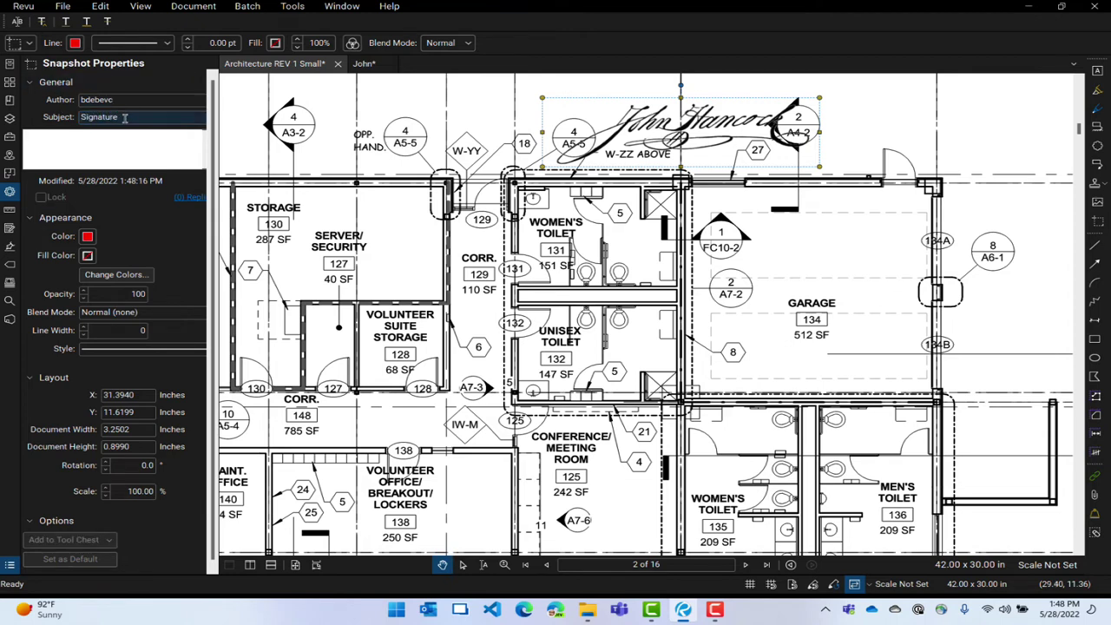
# Show the Markups List and review the signature's entry together with its Author and Subject properties
pyautogui.click(560, 575)
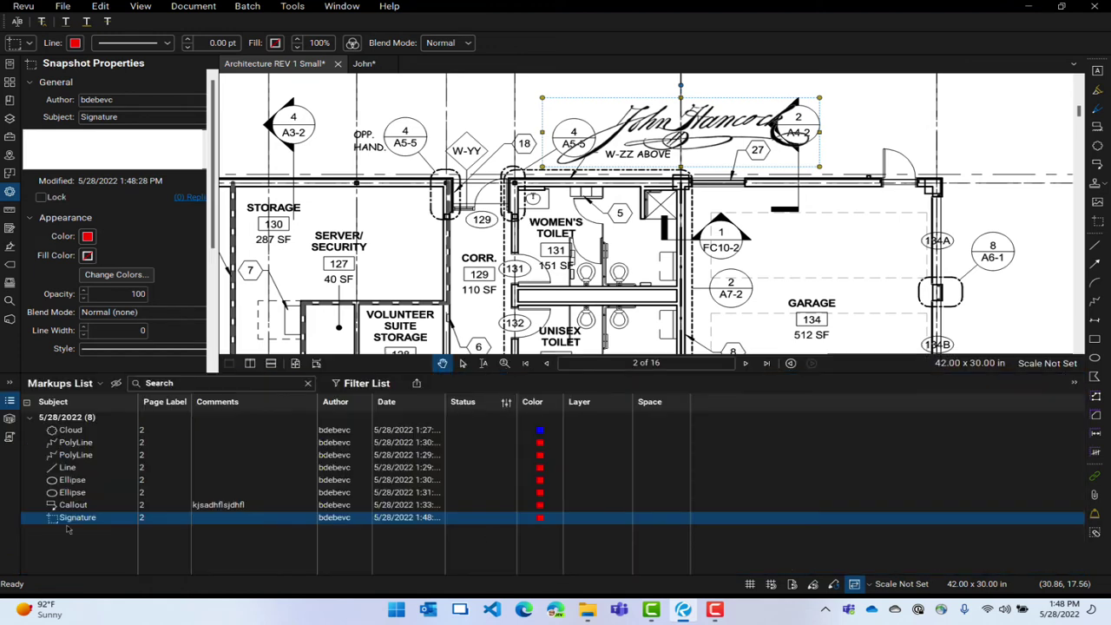
pyautogui.doubleClick(143, 100)
pyautogui.click(142, 117)
pyautogui.press('BackSpace')
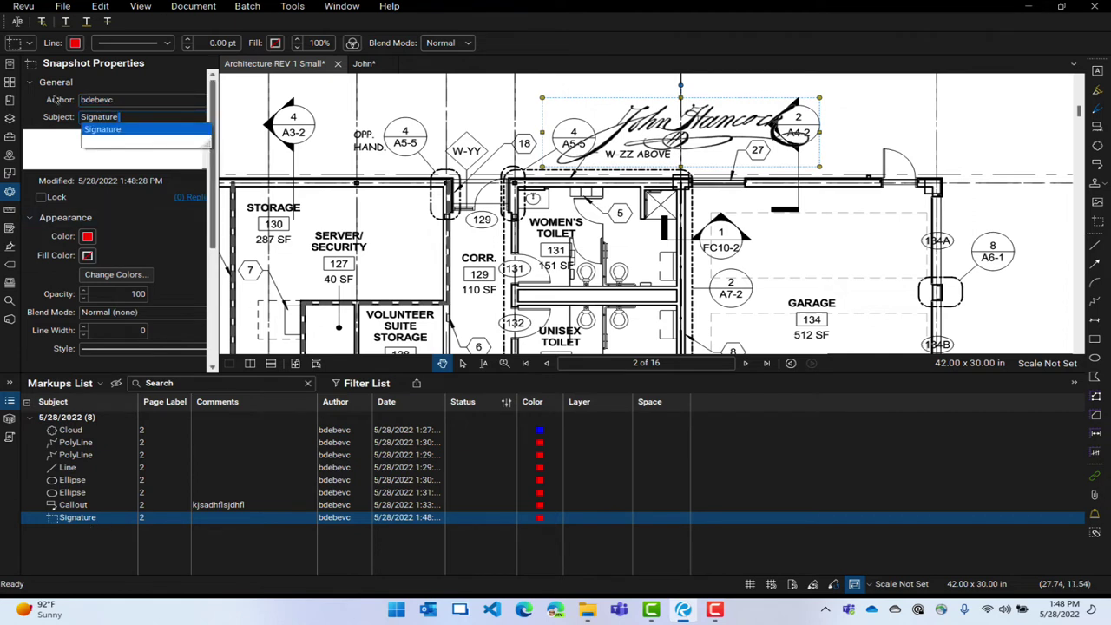
pyautogui.click(142, 98)
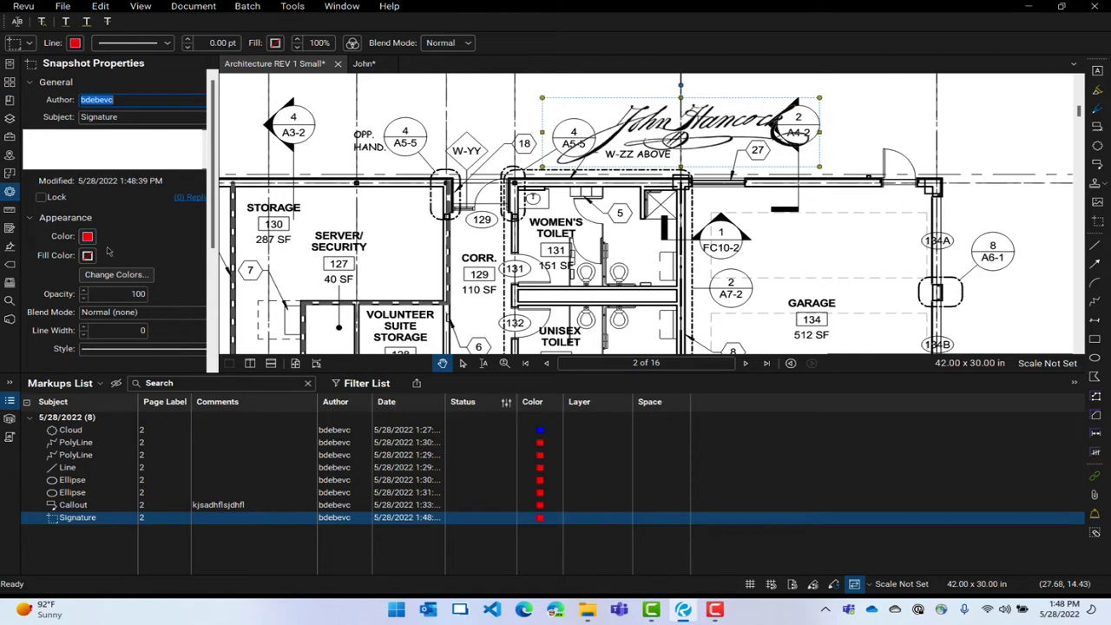
pyautogui.scroll(-1, 108, 251)
pyautogui.scroll(1, 113, 217)
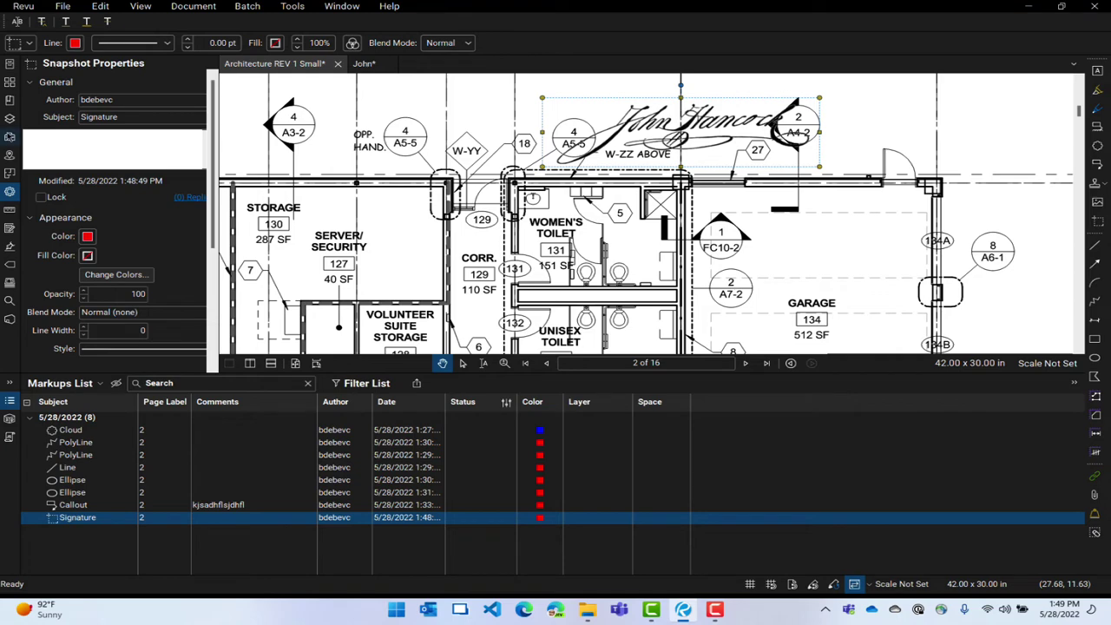
# Place the renamed signature from Recent Tools in Garage 134 and check its entry in the Markups List
pyautogui.click(10, 137)
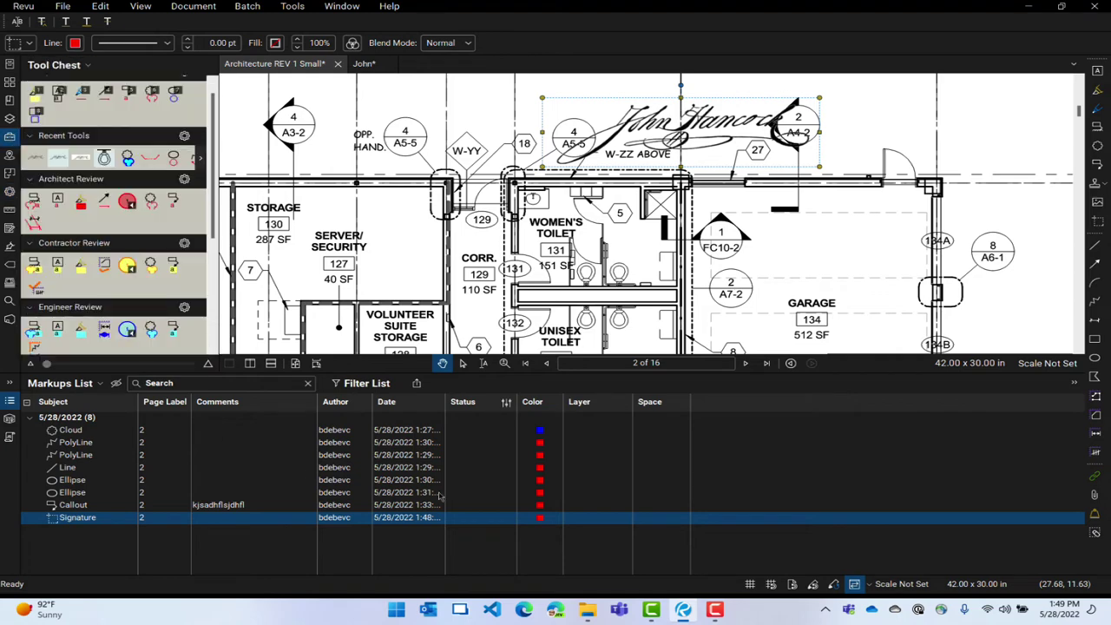
pyautogui.click(345, 371)
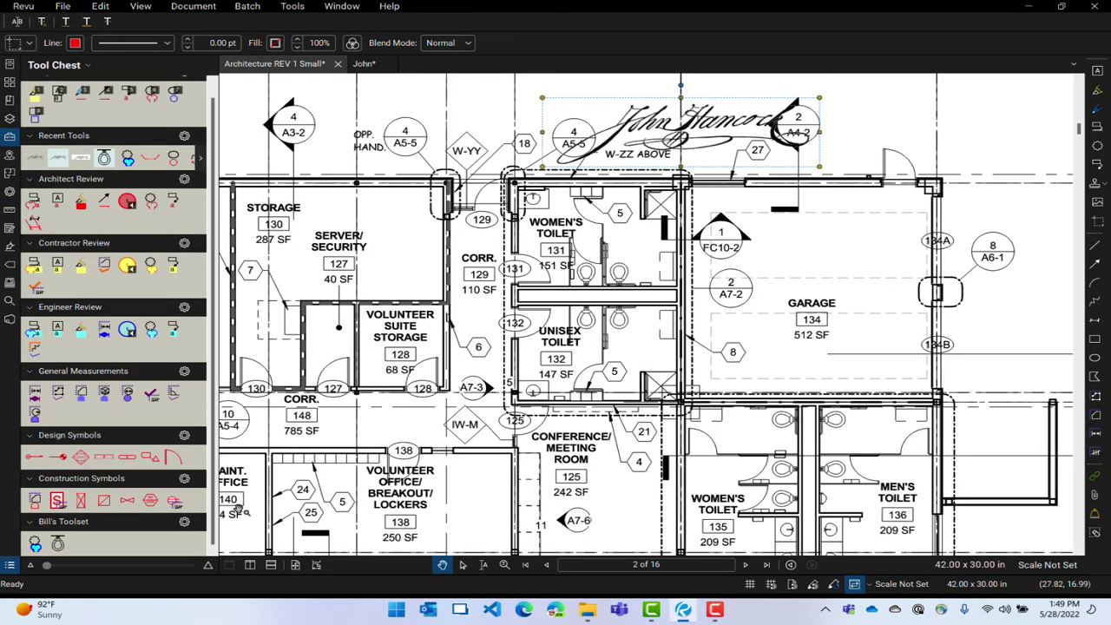
pyautogui.click(35, 161)
pyautogui.click(842, 244)
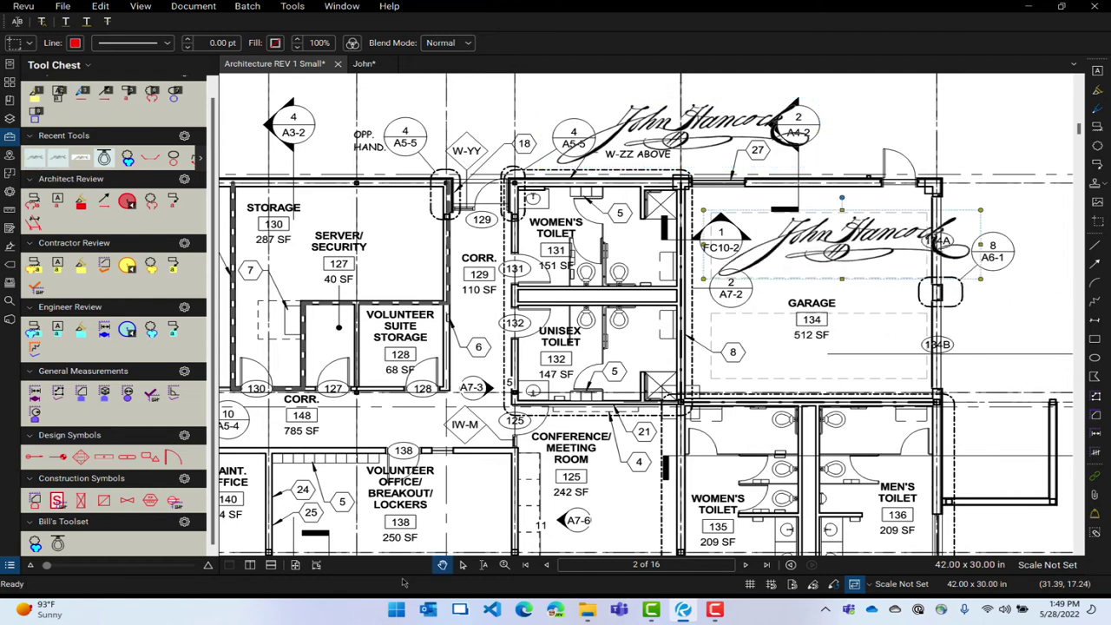
pyautogui.click(408, 574)
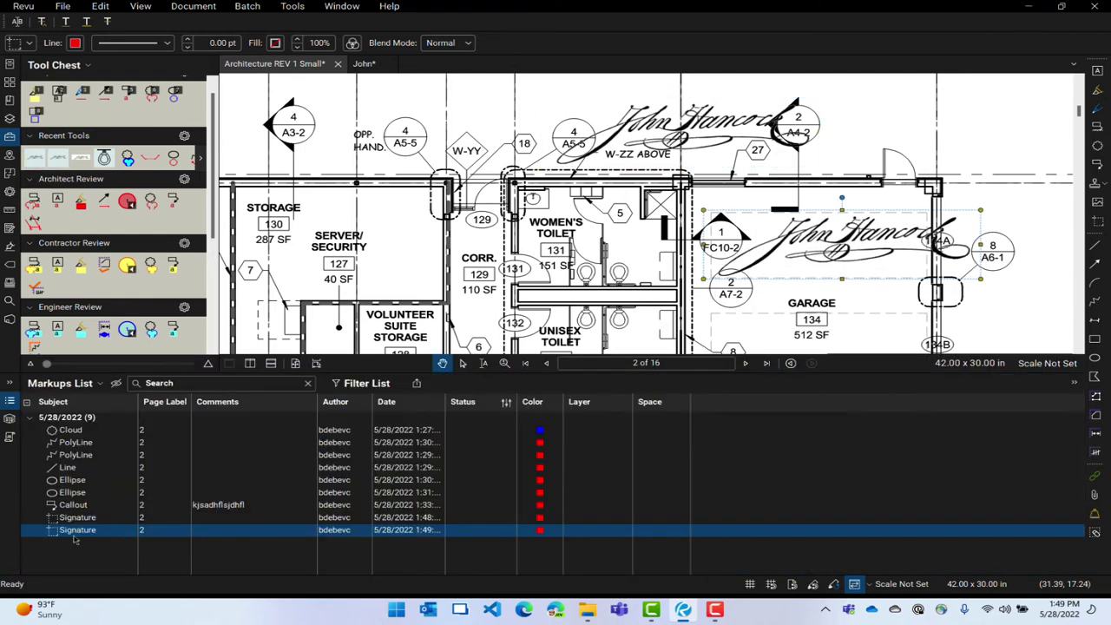
pyautogui.click(45, 372)
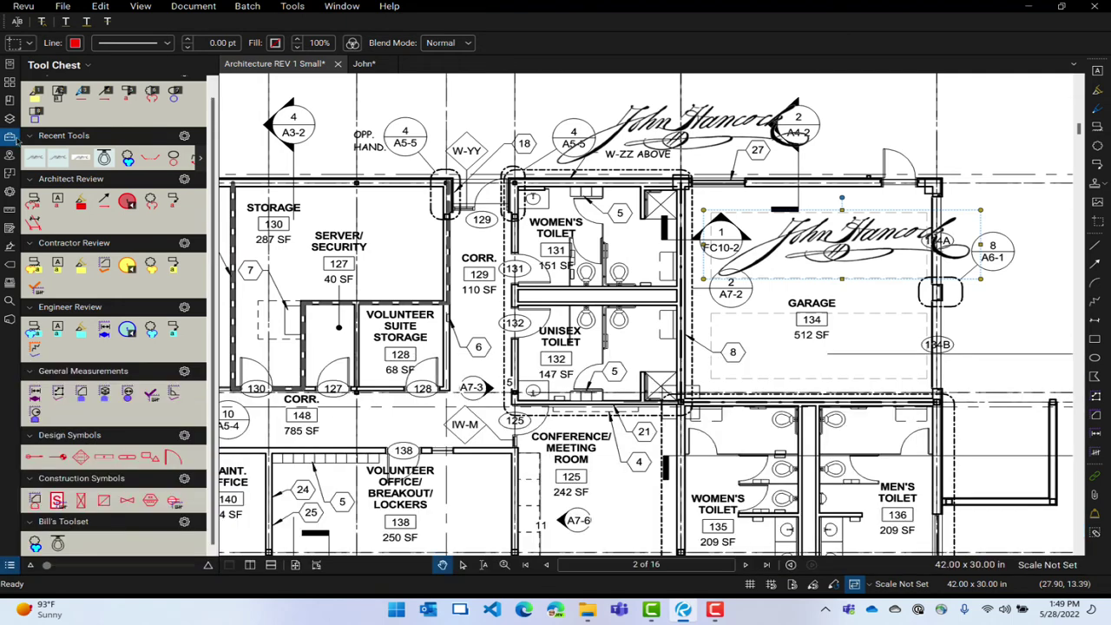
# Add the renamed signature from Recent Tools to Bill's Toolset and briefly check the Markups List
pyautogui.moveTo(31, 158)
pyautogui.mouseDown()
pyautogui.moveTo(79, 339)
pyautogui.moveTo(76, 548)
pyautogui.mouseUp()
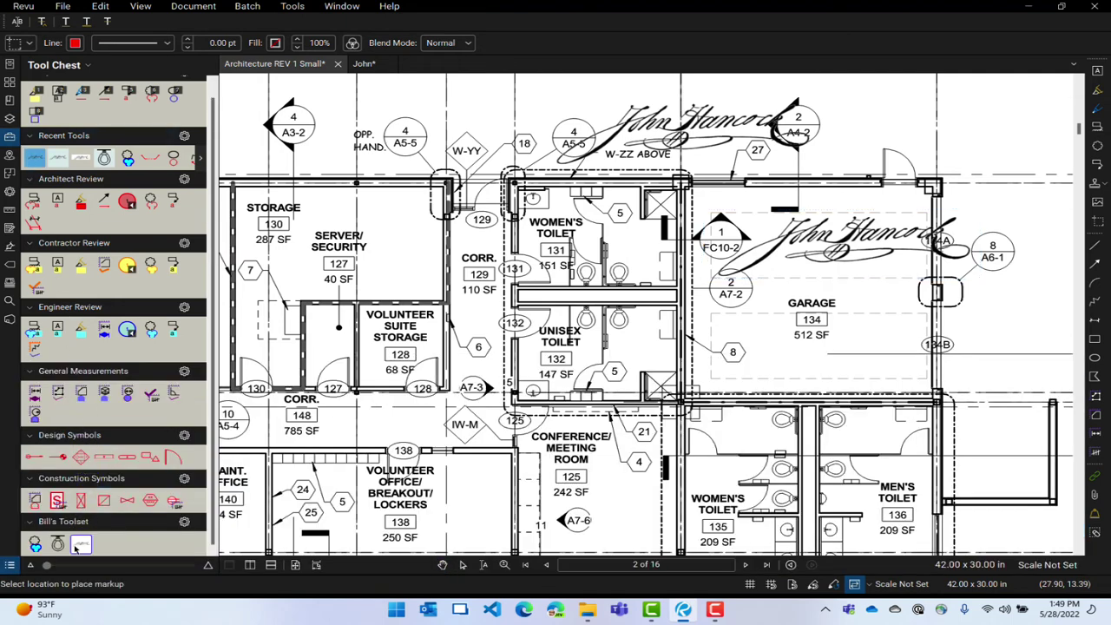
pyautogui.press('Escape')
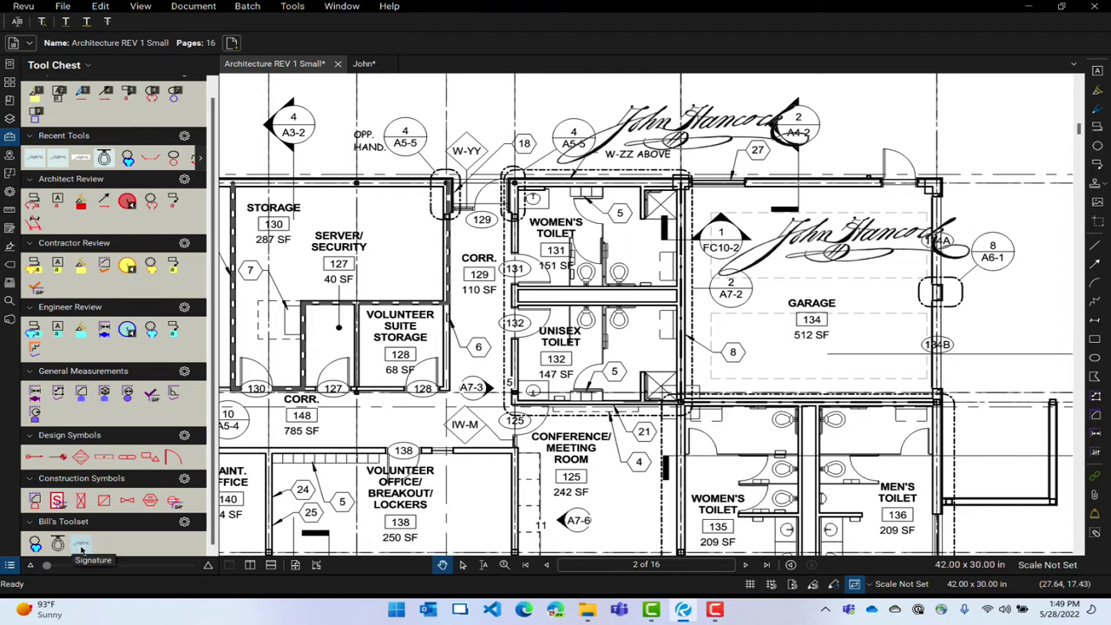
pyautogui.click(406, 575)
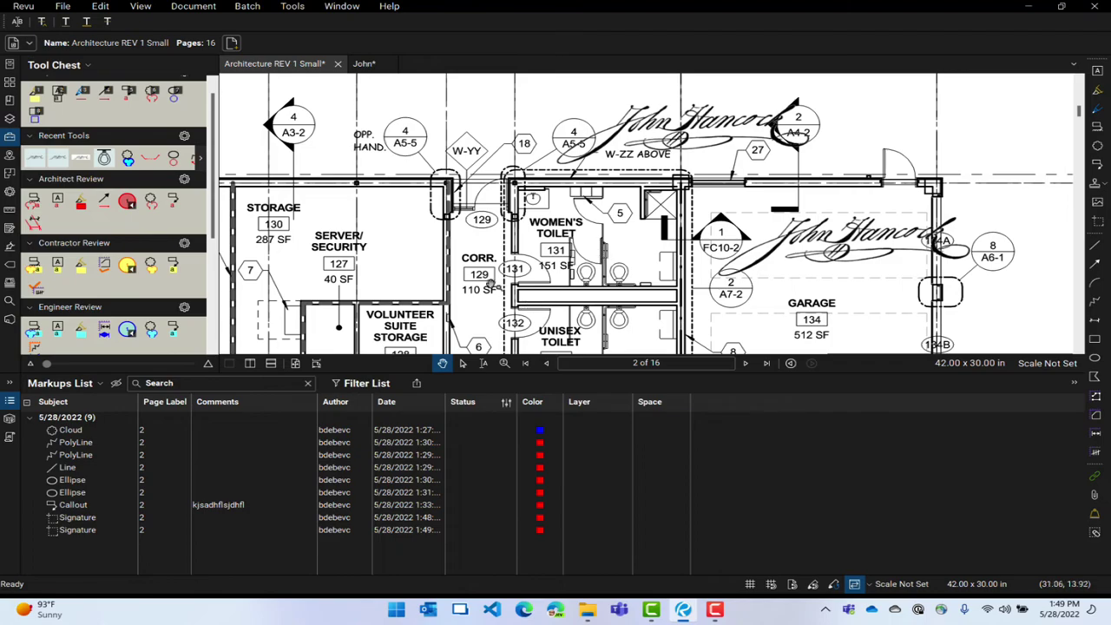
pyautogui.doubleClick(547, 374)
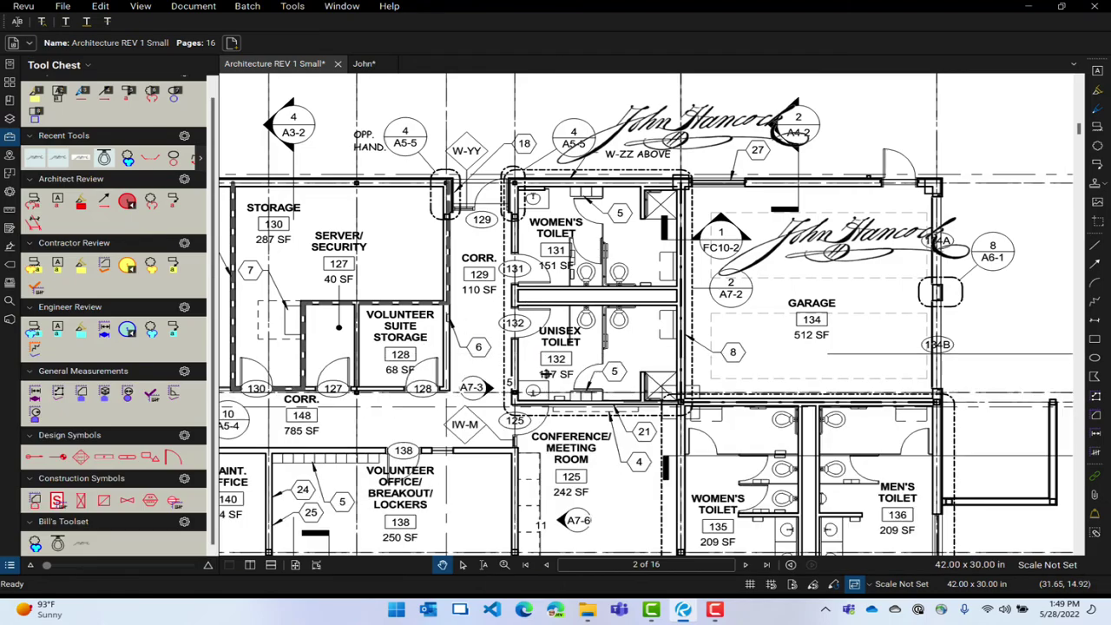
# Set the Subject of the blue cloud markup around Mechanical 124 to "Bill's Cloud"
pyautogui.moveTo(350, 250)
pyautogui.mouseDown()
pyautogui.moveTo(517, 306)
pyautogui.moveTo(789, 442)
pyautogui.moveTo(973, 437)
pyautogui.mouseUp()
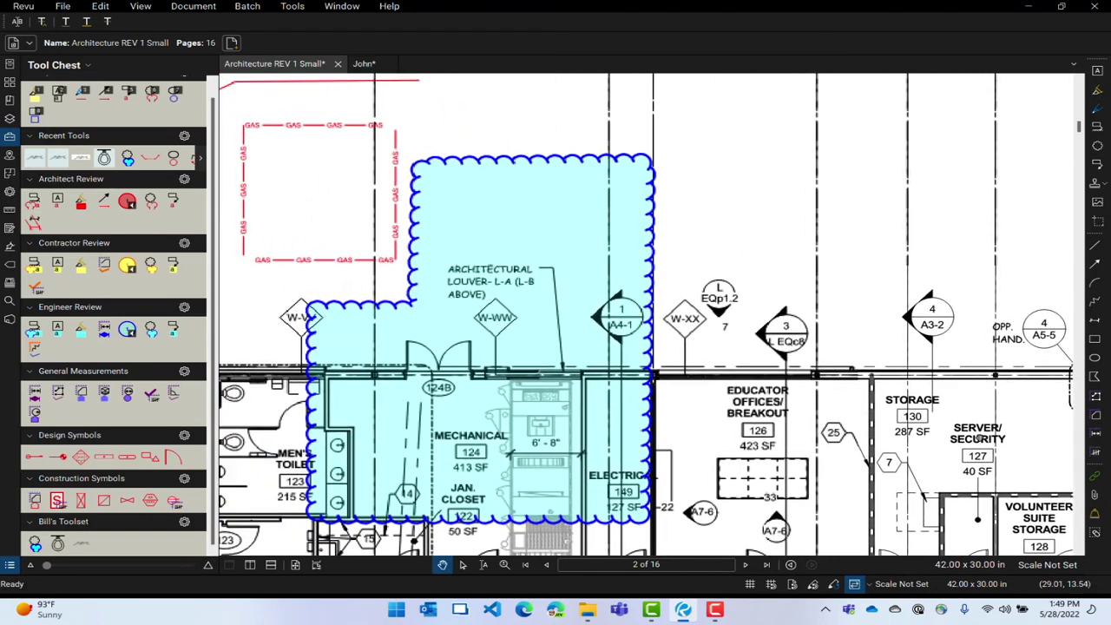
pyautogui.scroll(1, 556, 347)
pyautogui.moveTo(769, 162); pyautogui.dragTo(822, 244)
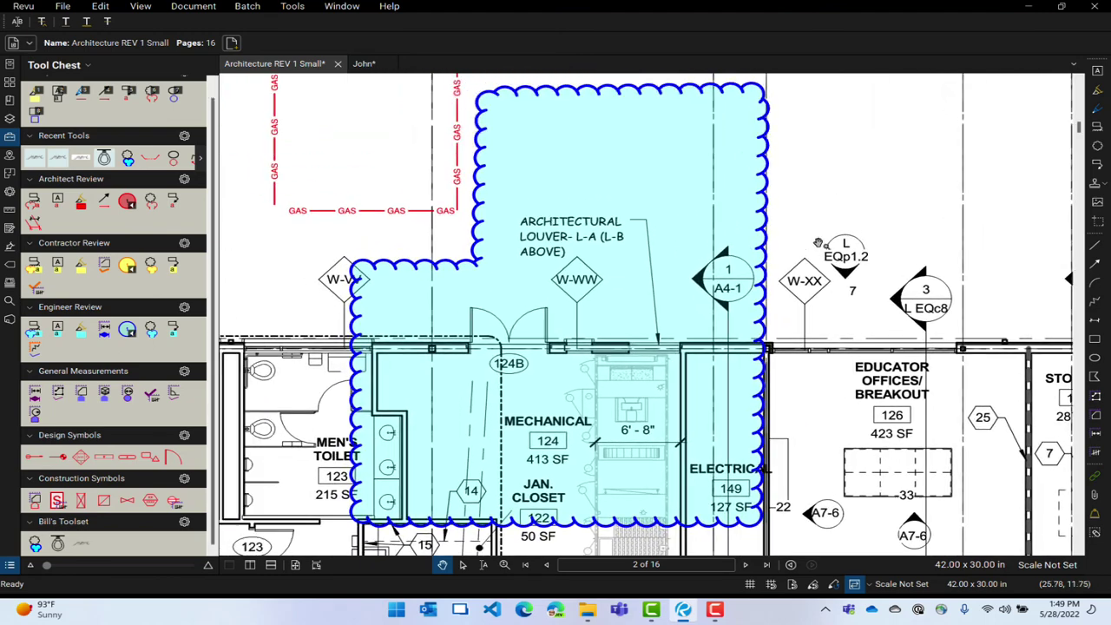
pyautogui.click(768, 182)
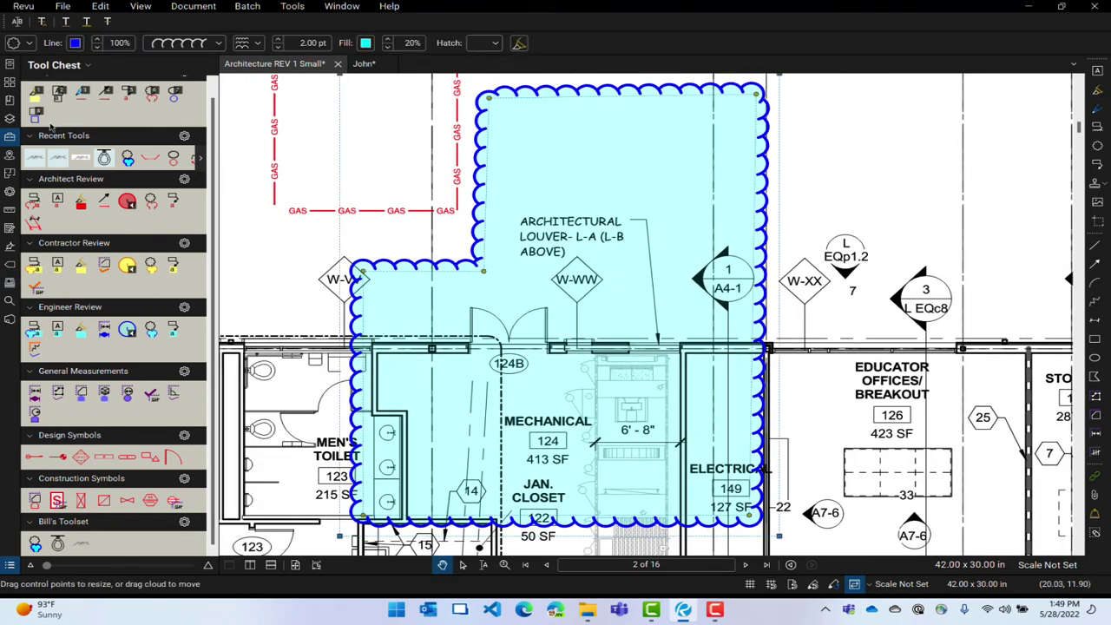
pyautogui.click(10, 191)
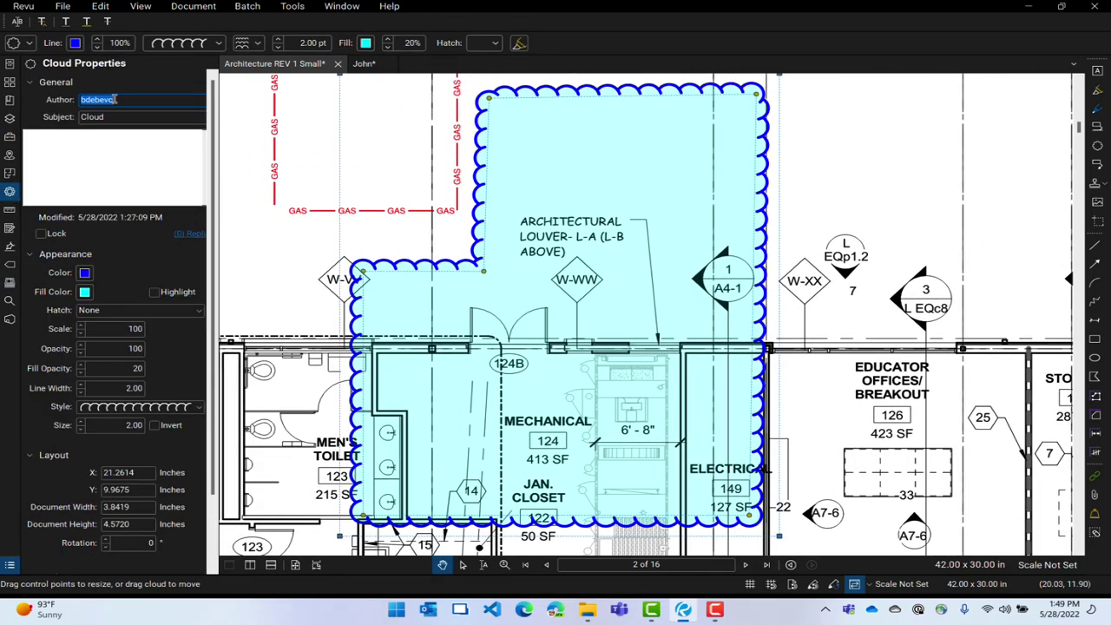
pyautogui.click(92, 117)
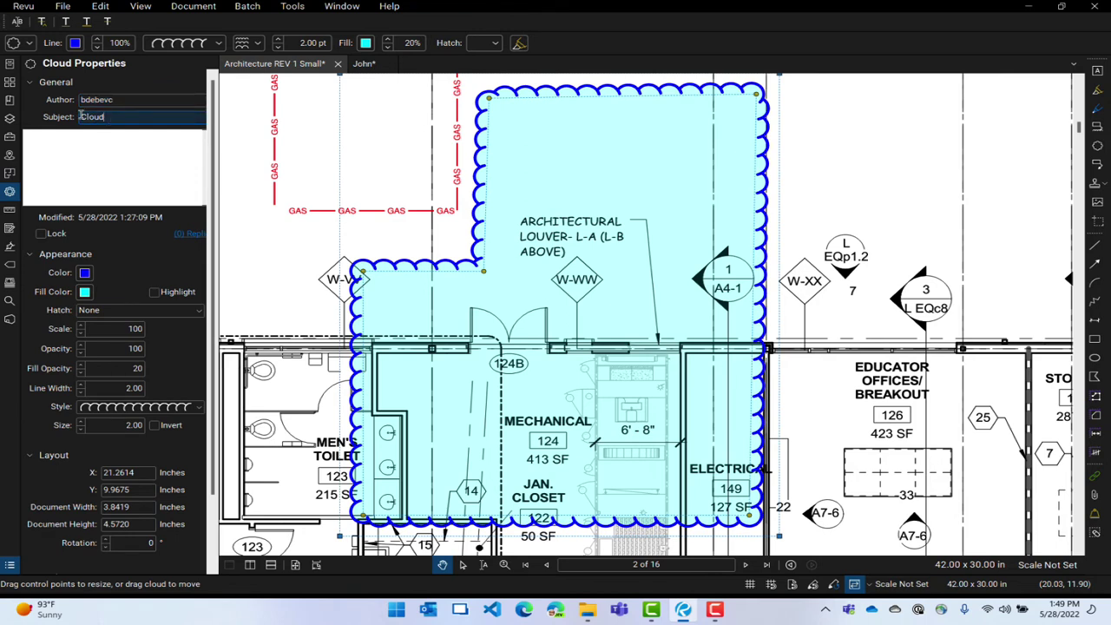
pyautogui.write('Bills')
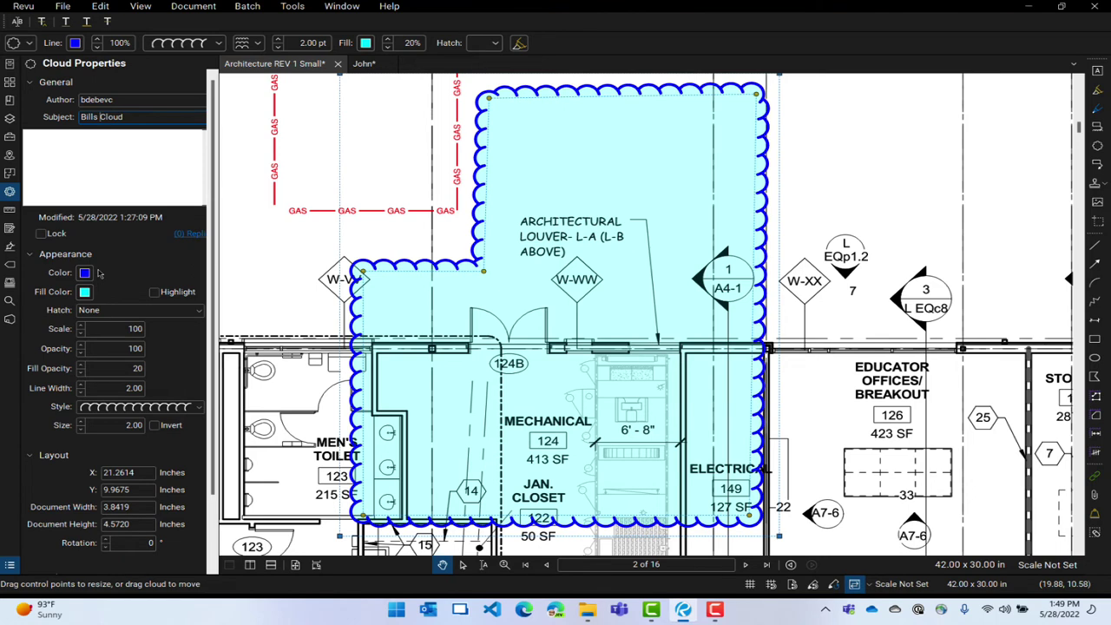
pyautogui.click(356, 140)
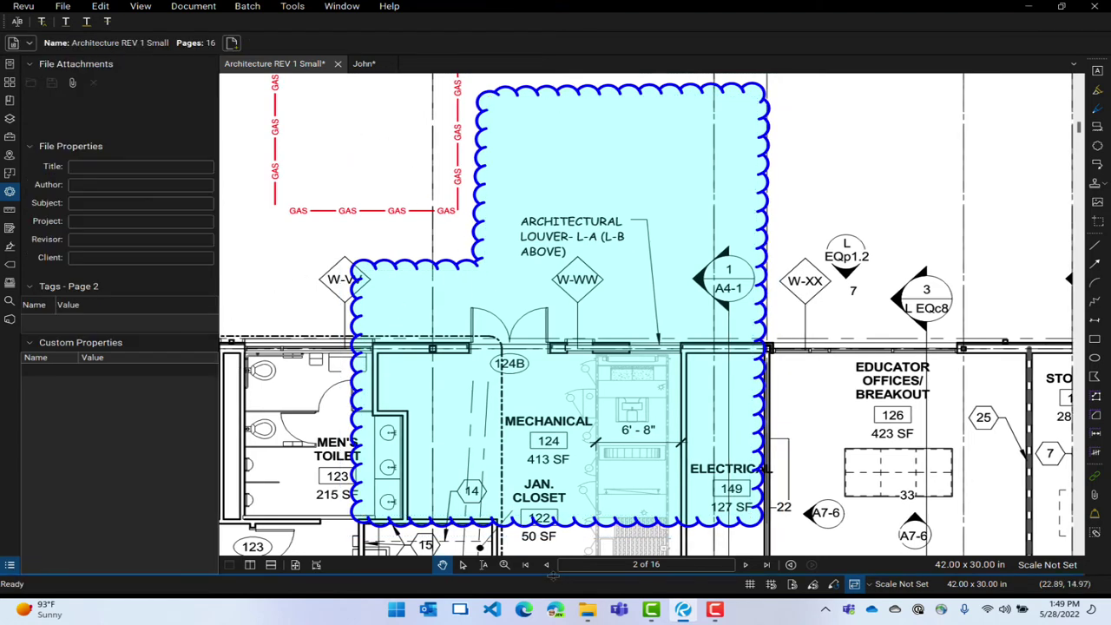
# Show the Markups List and jump to Bill's Cloud, the polyline, the line, both ellipses and the callout on the plan
pyautogui.click(553, 576)
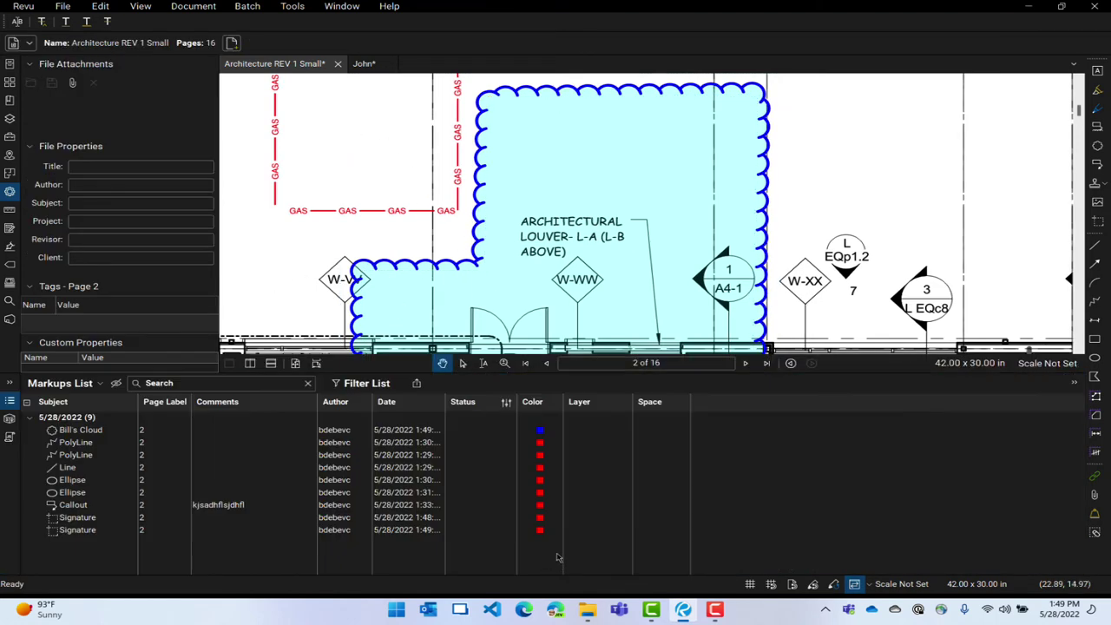
pyautogui.click(80, 430)
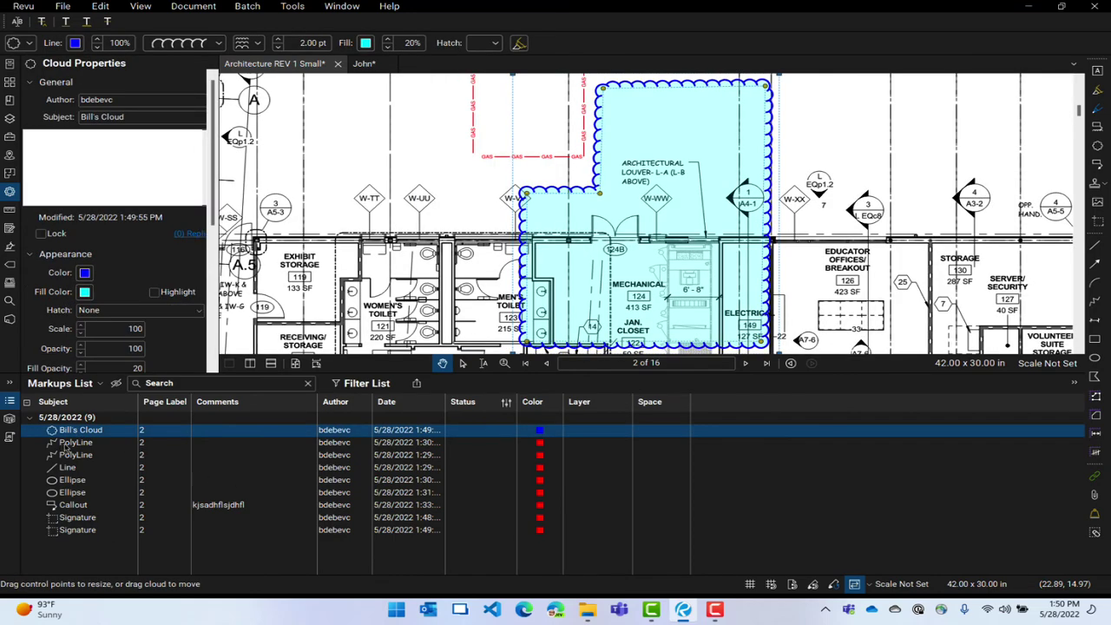
pyautogui.click(70, 443)
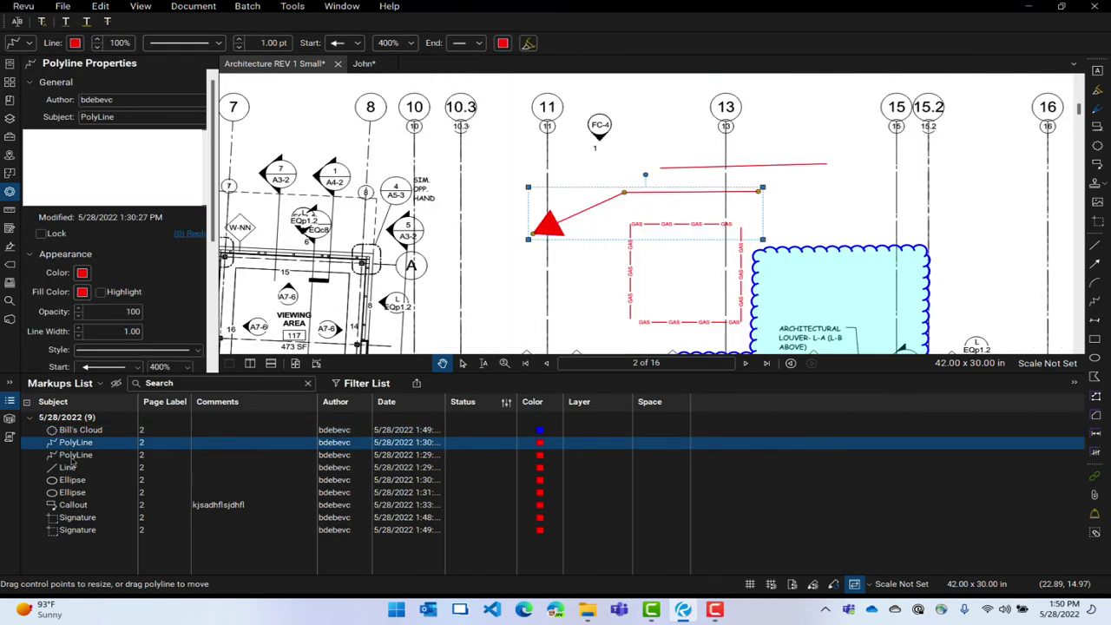
pyautogui.click(68, 470)
pyautogui.click(72, 483)
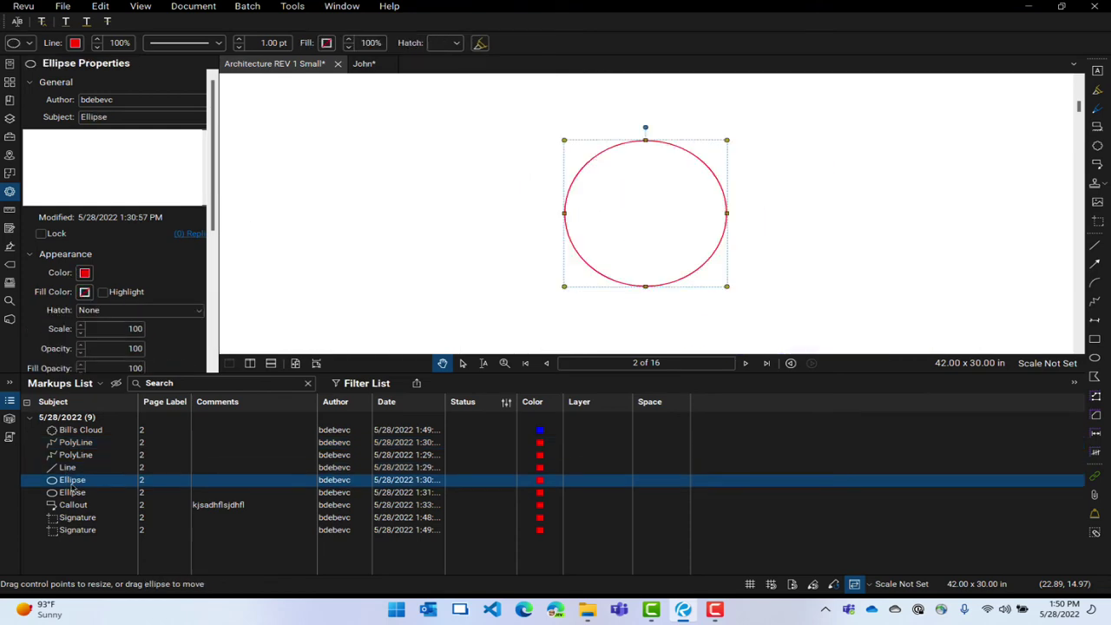
pyautogui.click(74, 495)
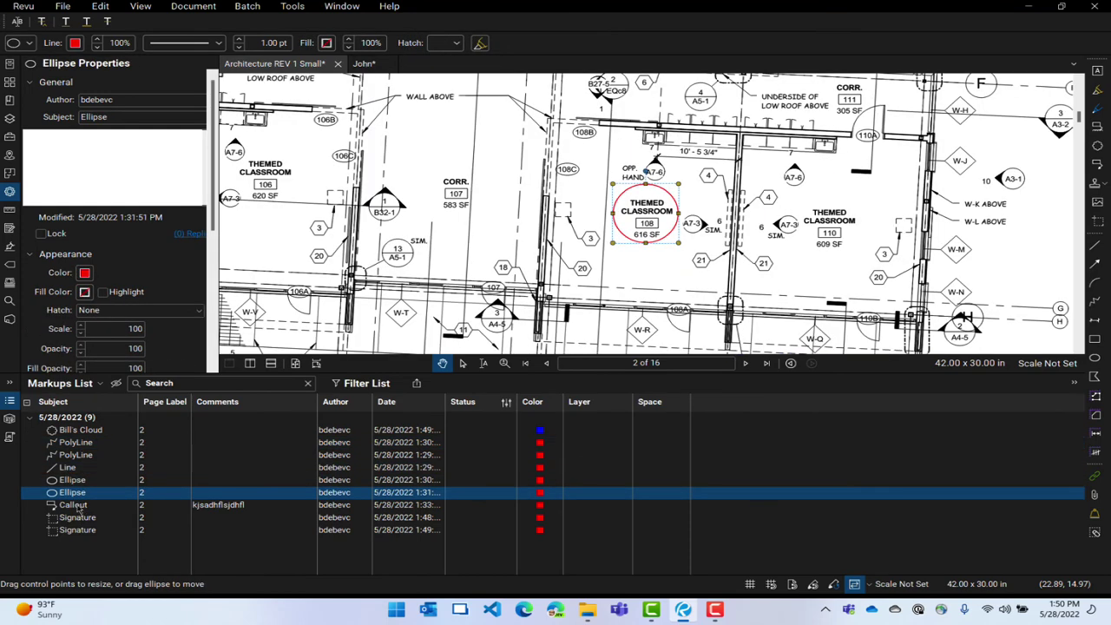
pyautogui.click(73, 505)
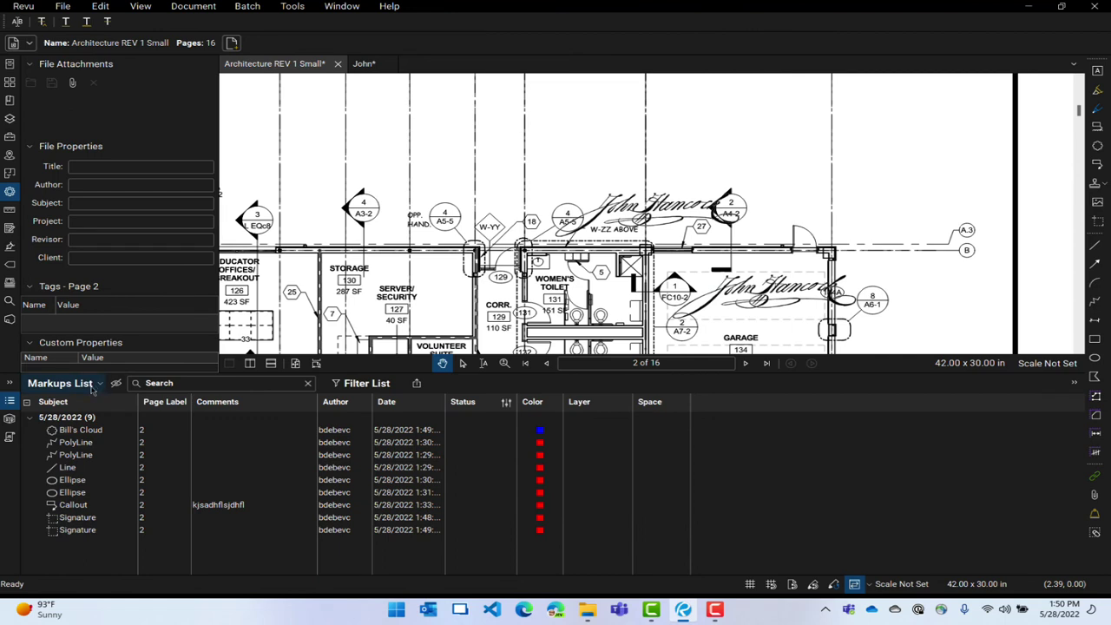
# Export the markups of all pages as a separate PDF summary to the Desktop with the existing output settings
pyautogui.click(416, 386)
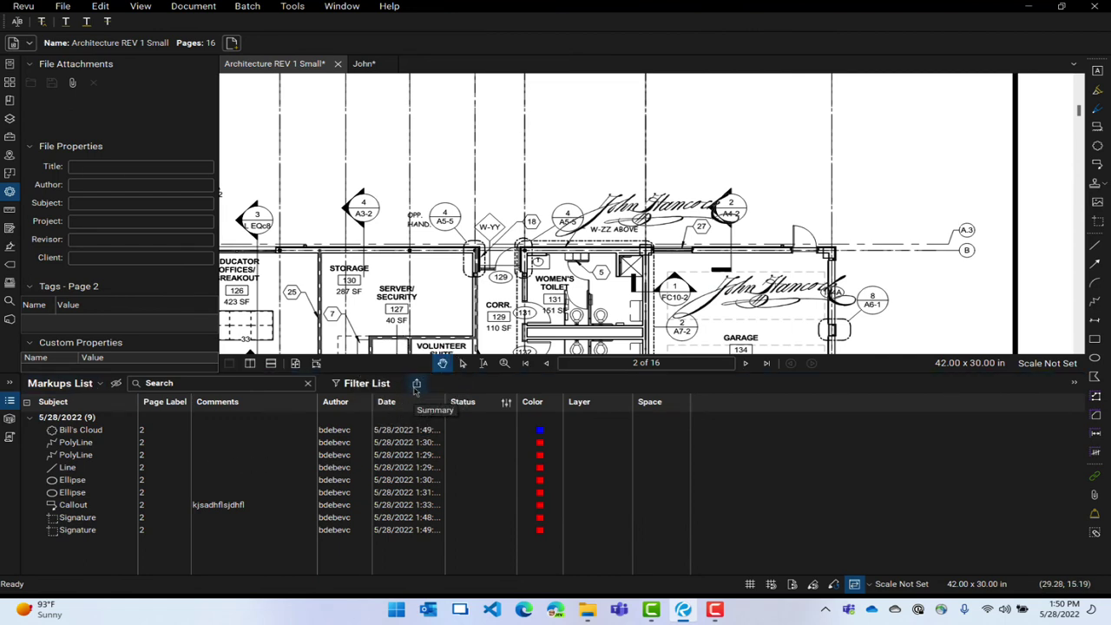
pyautogui.click(416, 386)
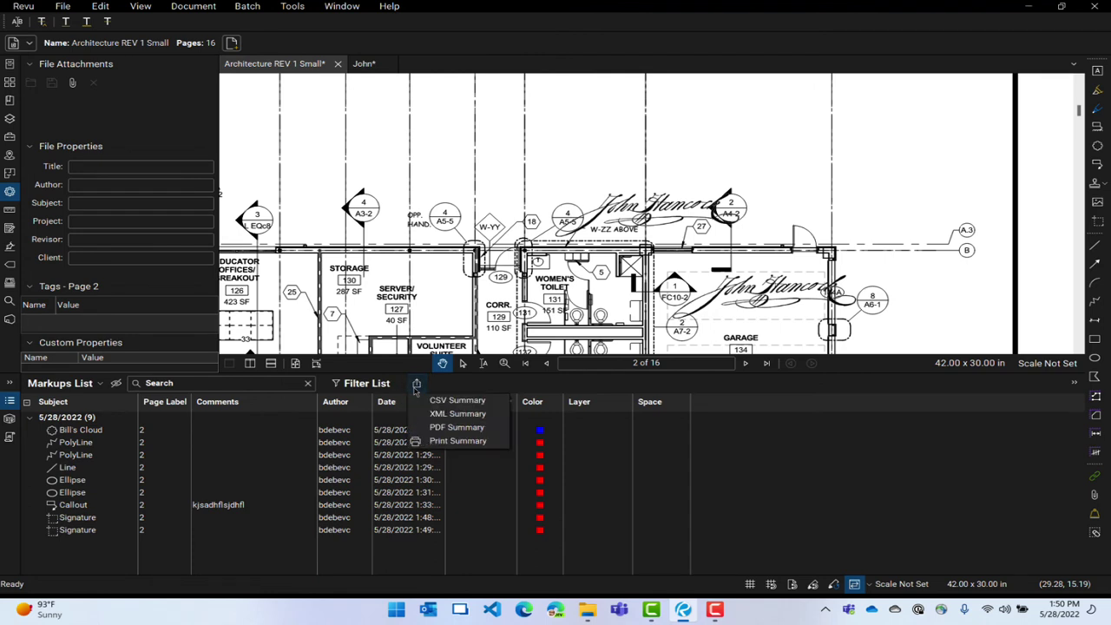
pyautogui.click(452, 428)
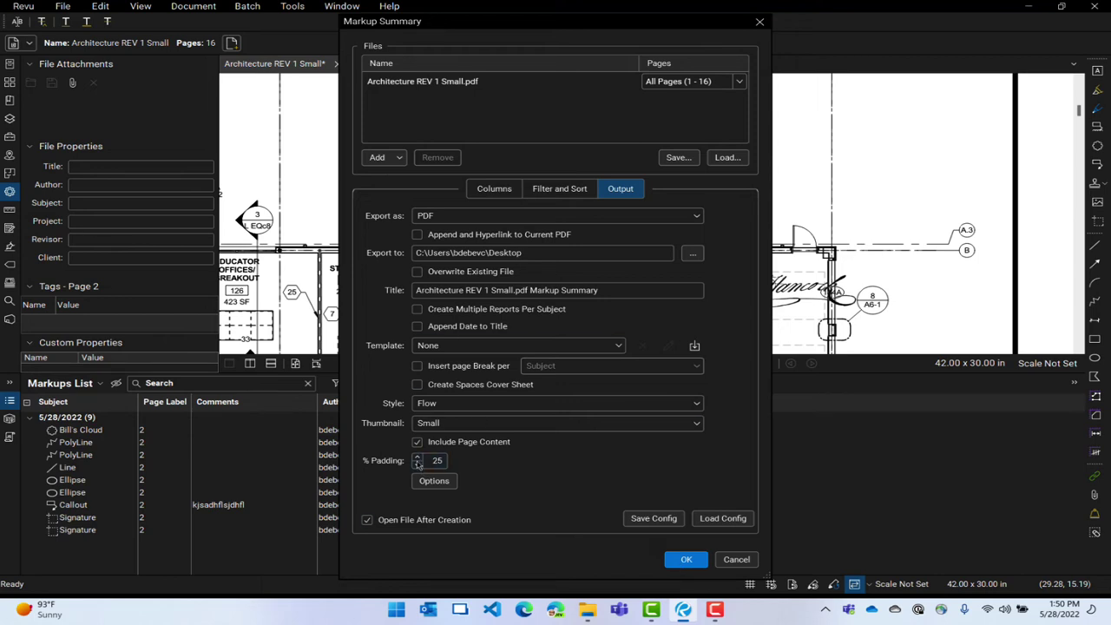
pyautogui.click(686, 560)
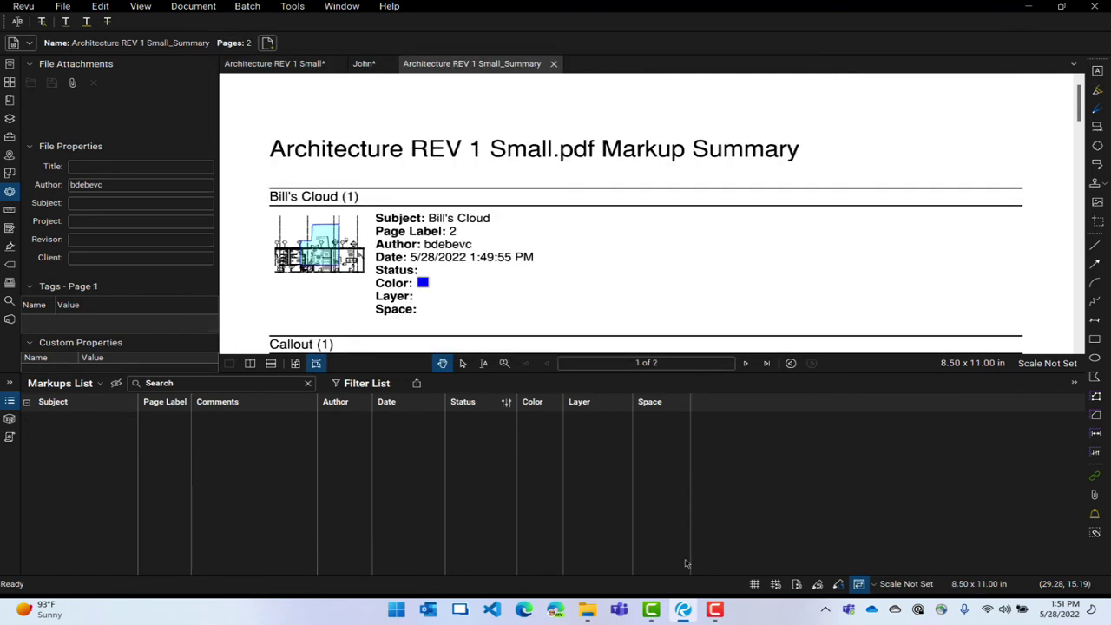
# Hide the Markups List, review the thumbnails and details in the PDF markup summary, and close the summary
pyautogui.click(545, 372)
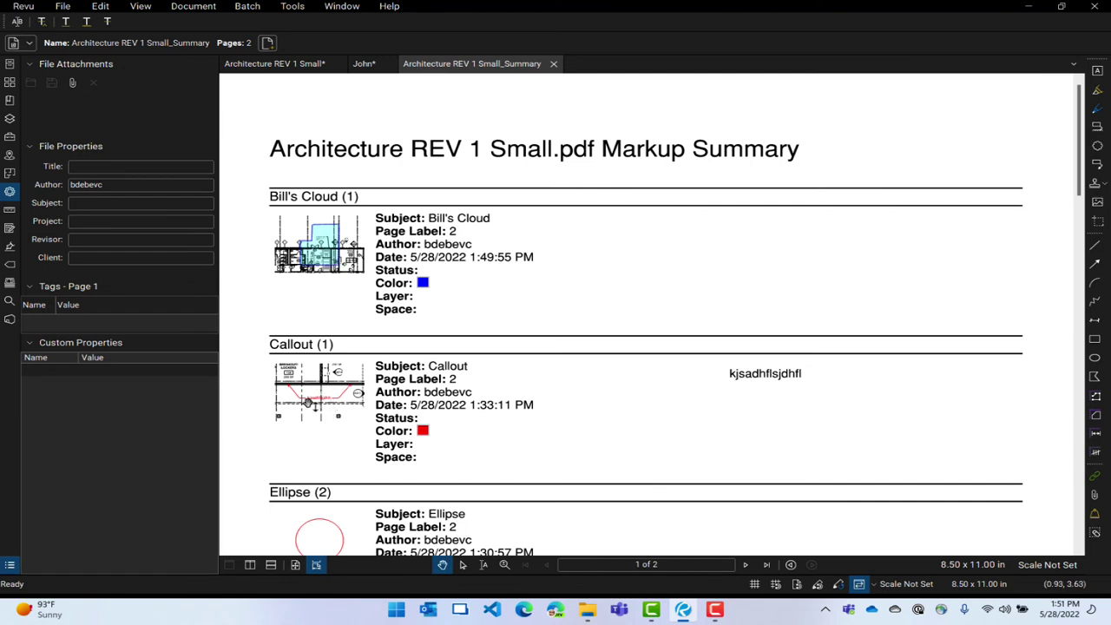
pyautogui.scroll(-1, 314, 402)
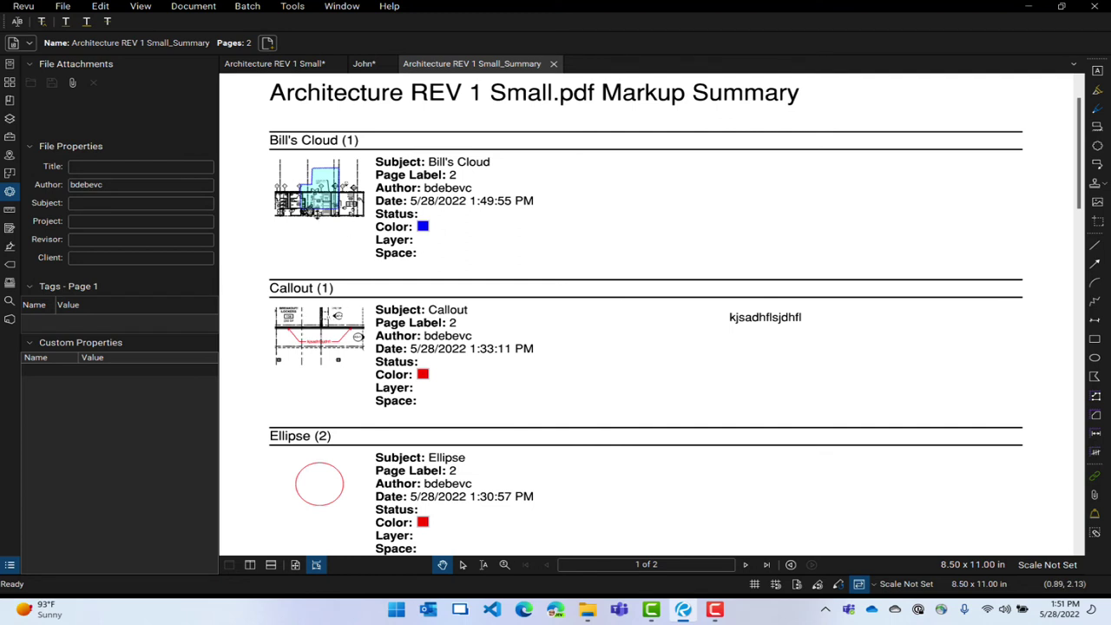
pyautogui.scroll(1, 352, 227)
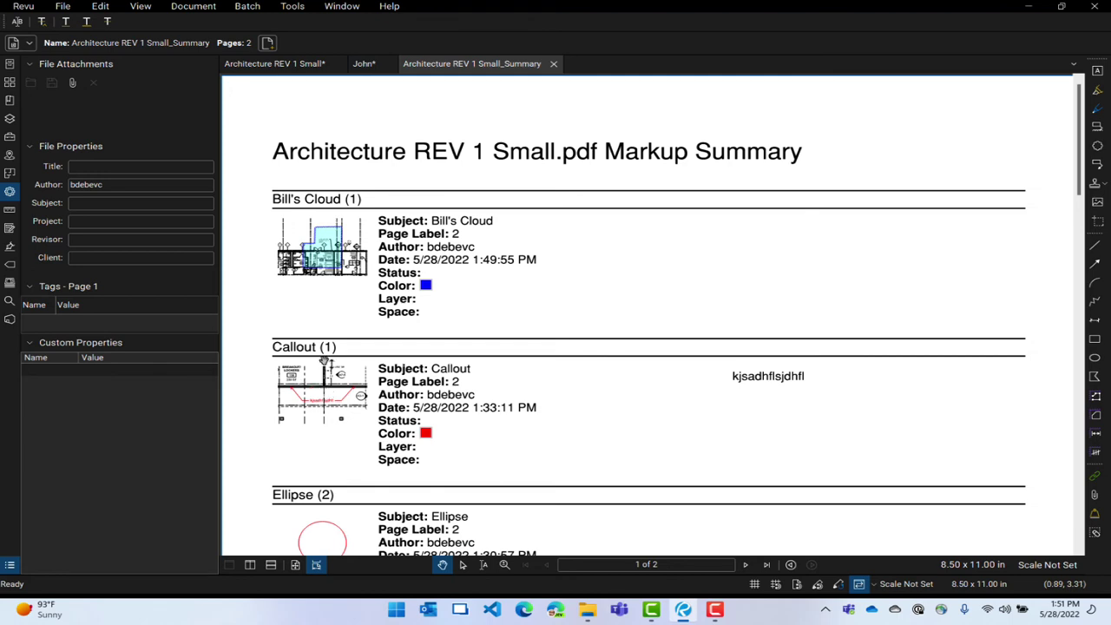
pyautogui.scroll(-1, 356, 322)
pyautogui.scroll(-4, 355, 322)
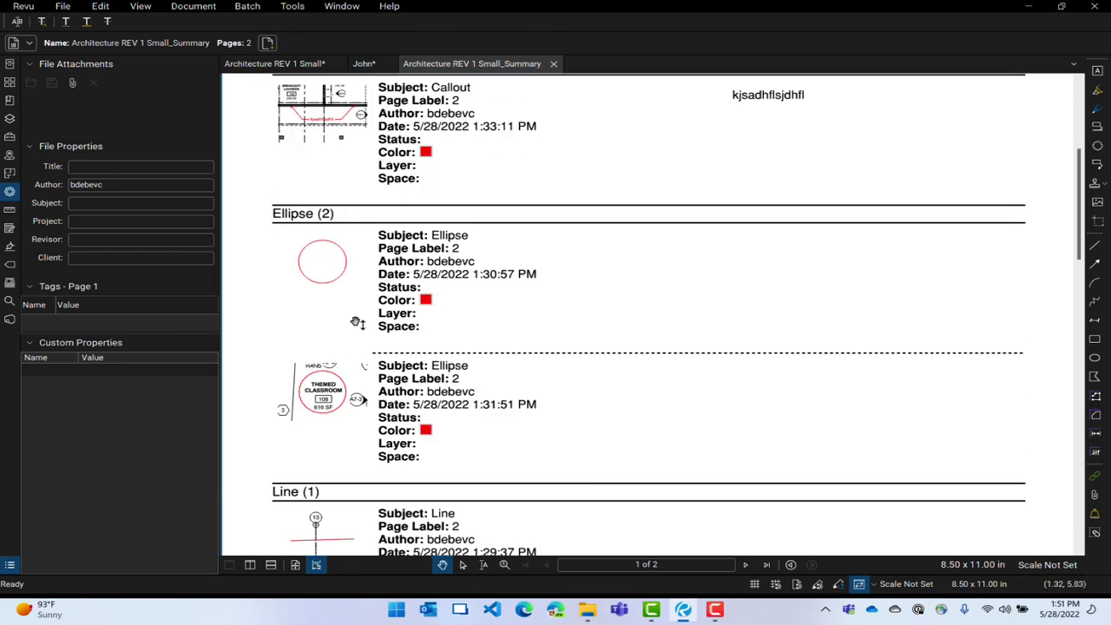
pyautogui.scroll(-3, 355, 322)
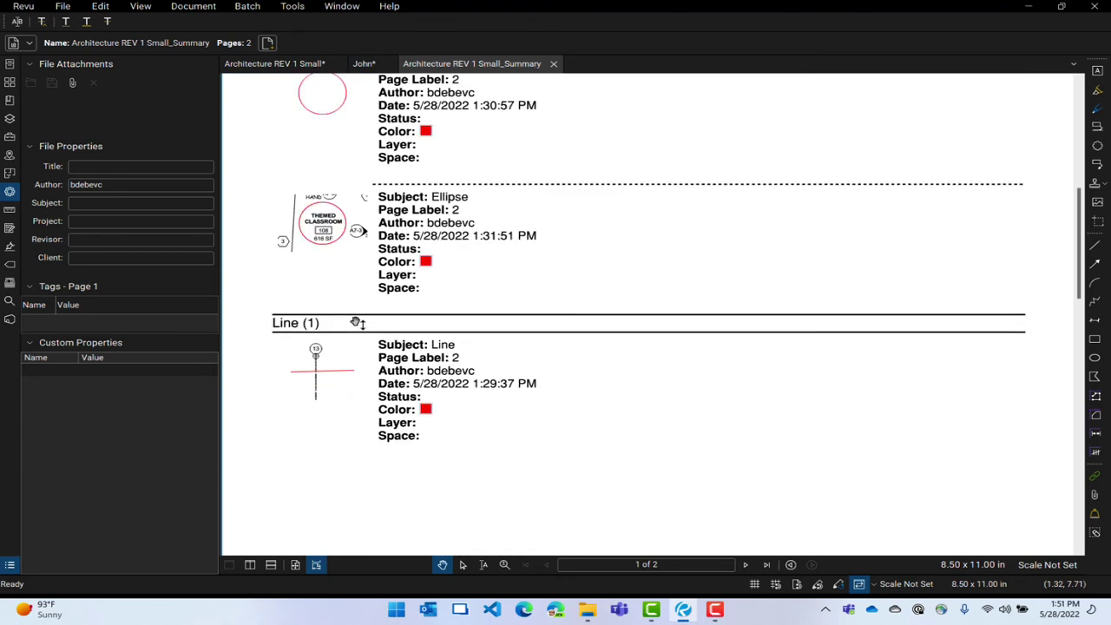
pyautogui.scroll(-1, 355, 322)
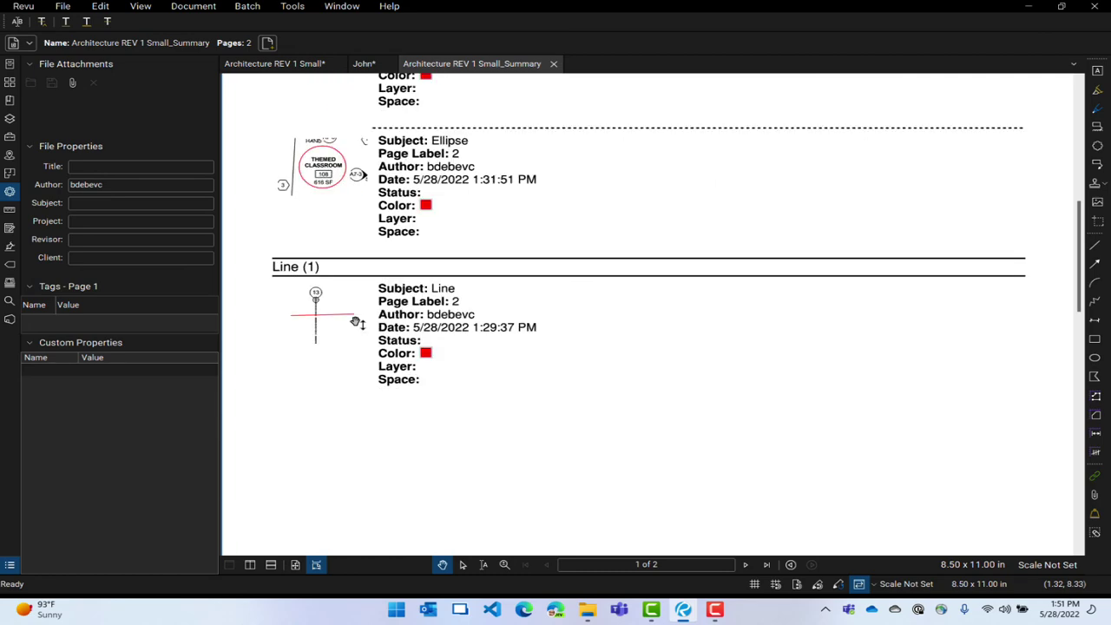
pyautogui.scroll(8, 355, 322)
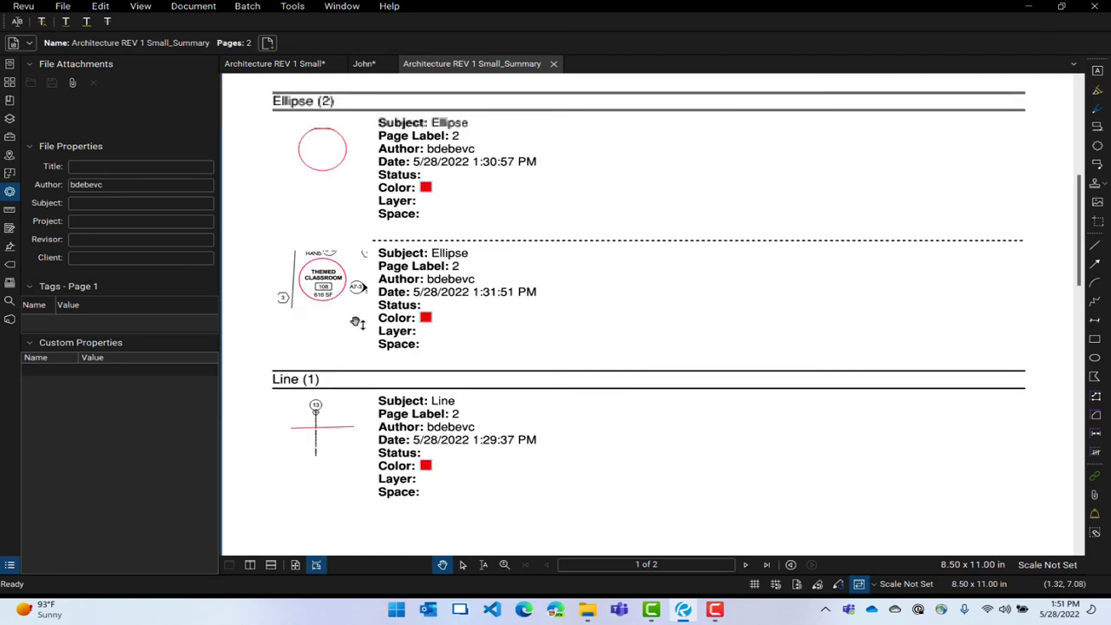
pyautogui.scroll(1, 355, 322)
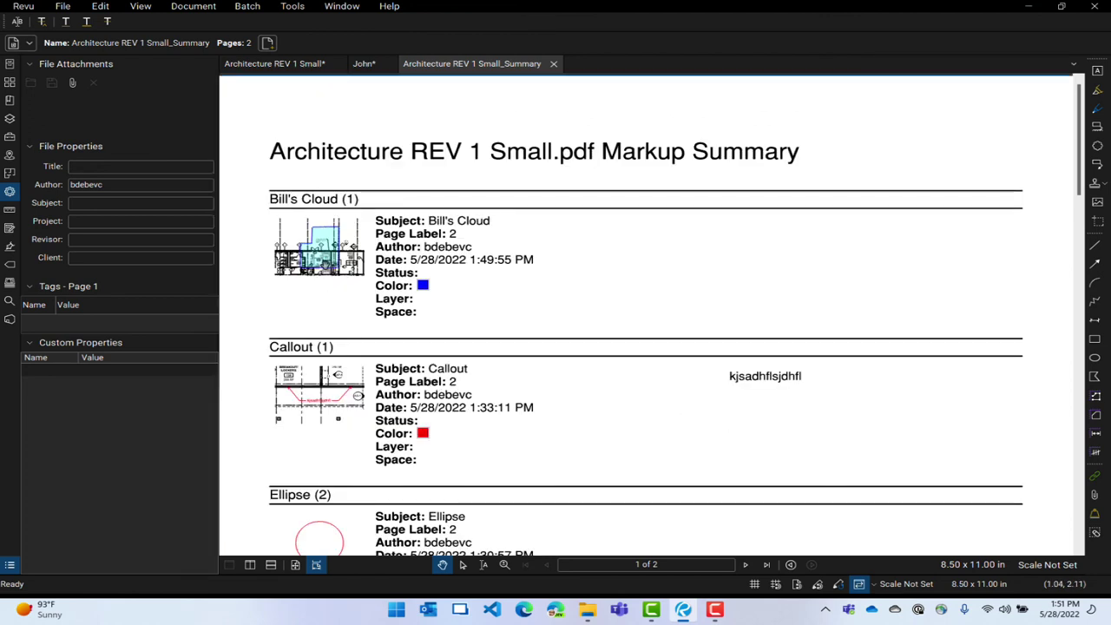
pyautogui.click(326, 252)
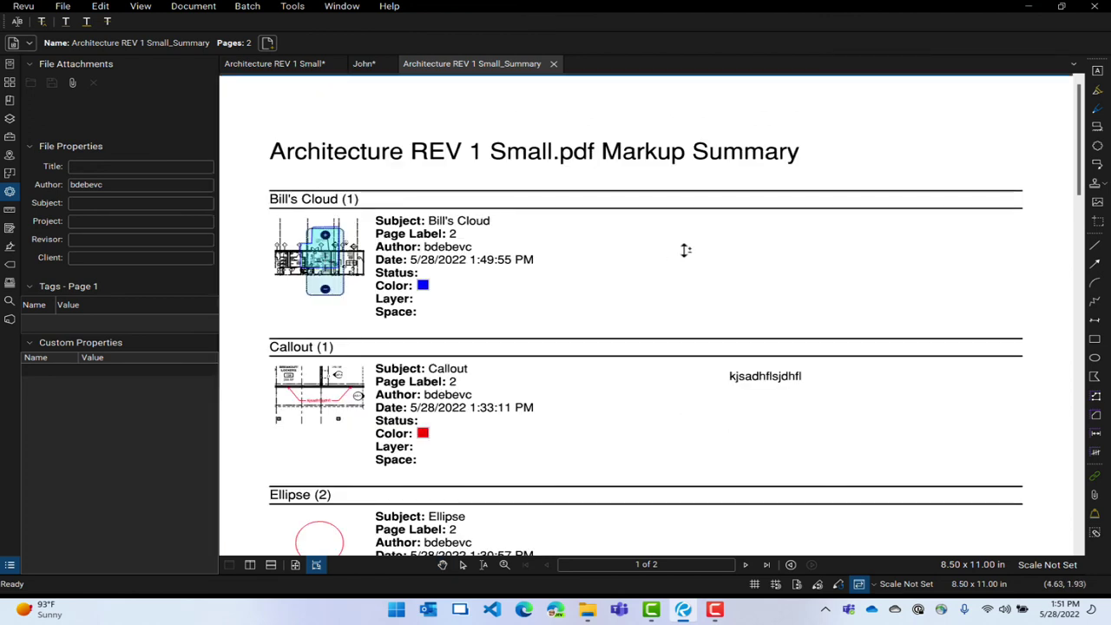
pyautogui.click(553, 64)
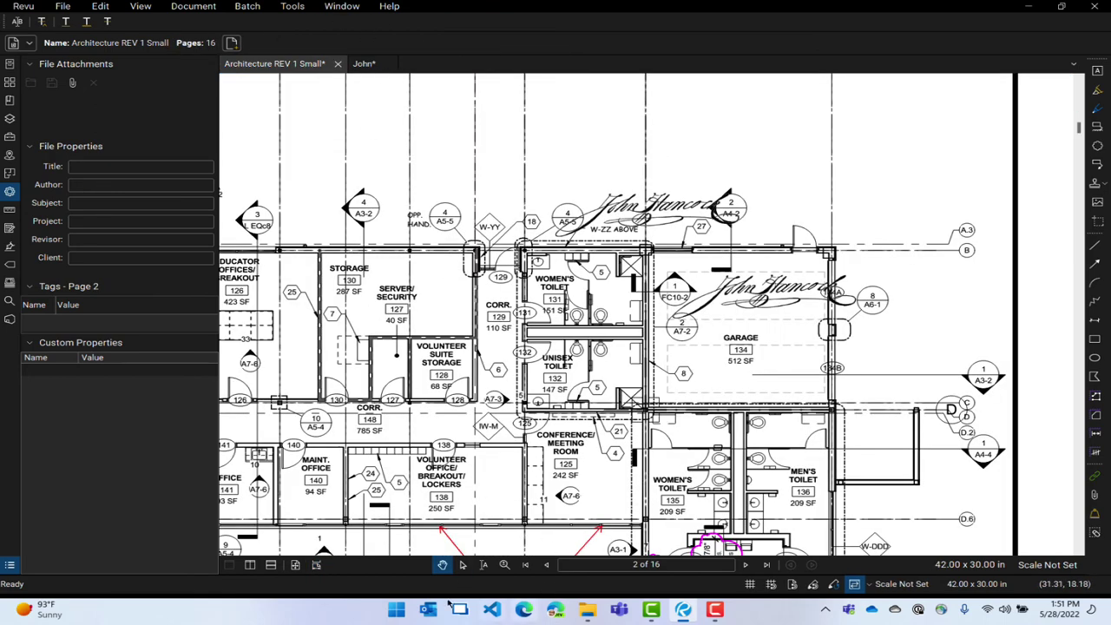
# Create another PDF markup summary from the Markups List with Append and Hyperlink to Current PDF enabled
pyautogui.click(386, 575)
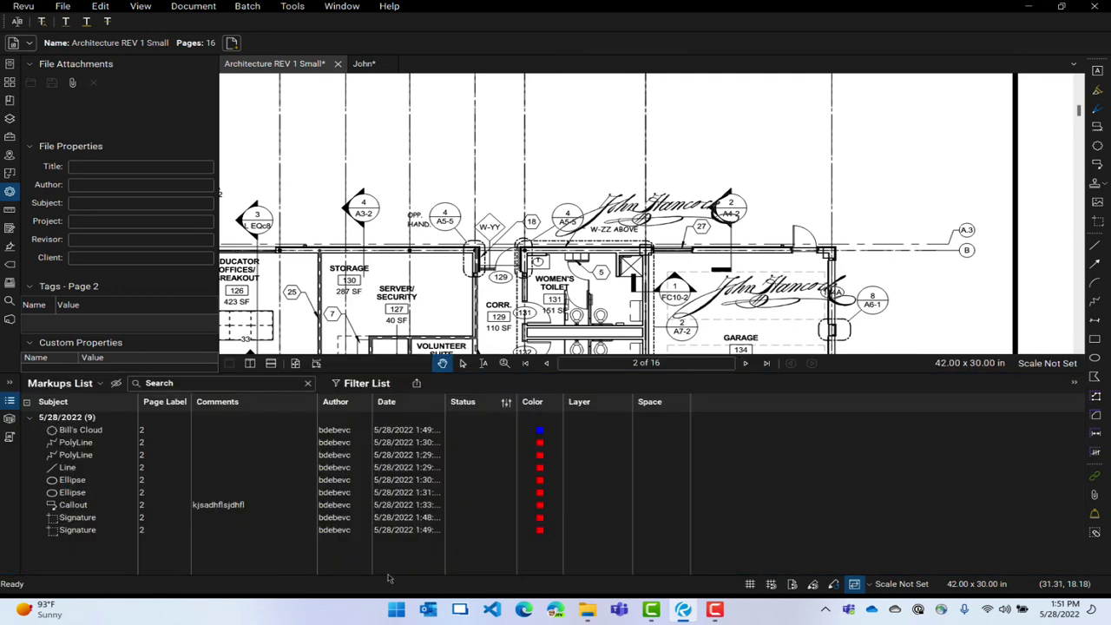
pyautogui.click(417, 384)
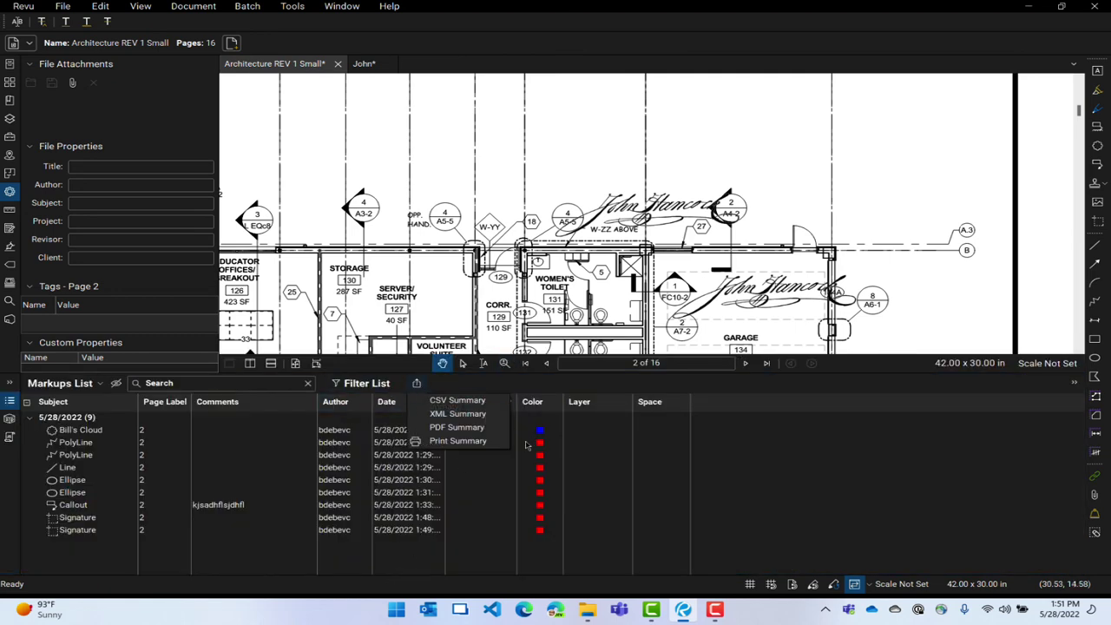
pyautogui.click(458, 428)
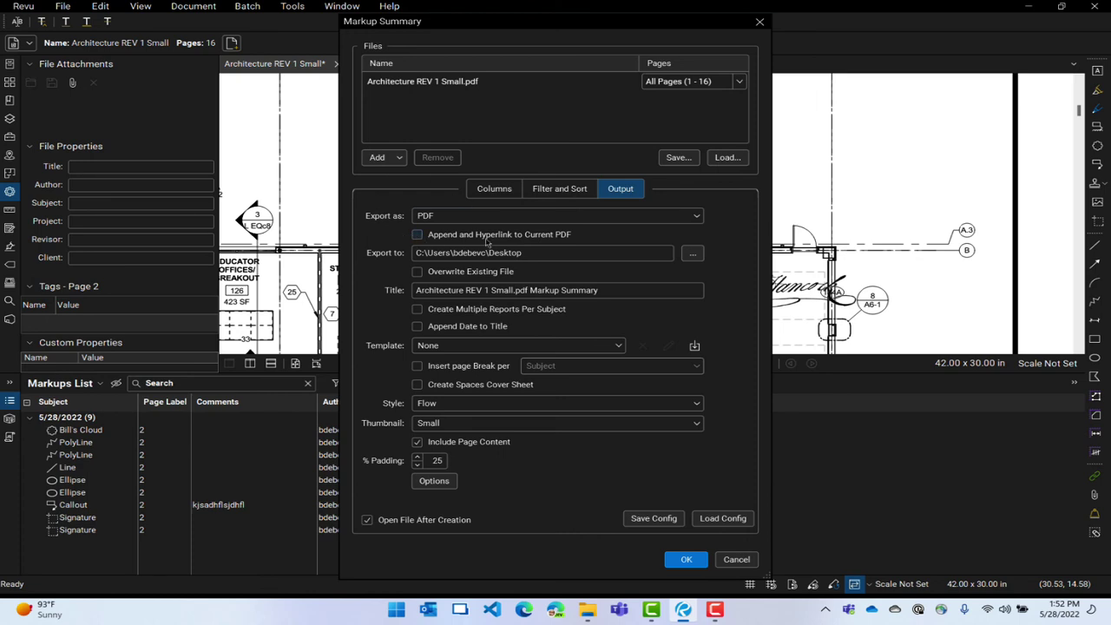
pyautogui.click(417, 235)
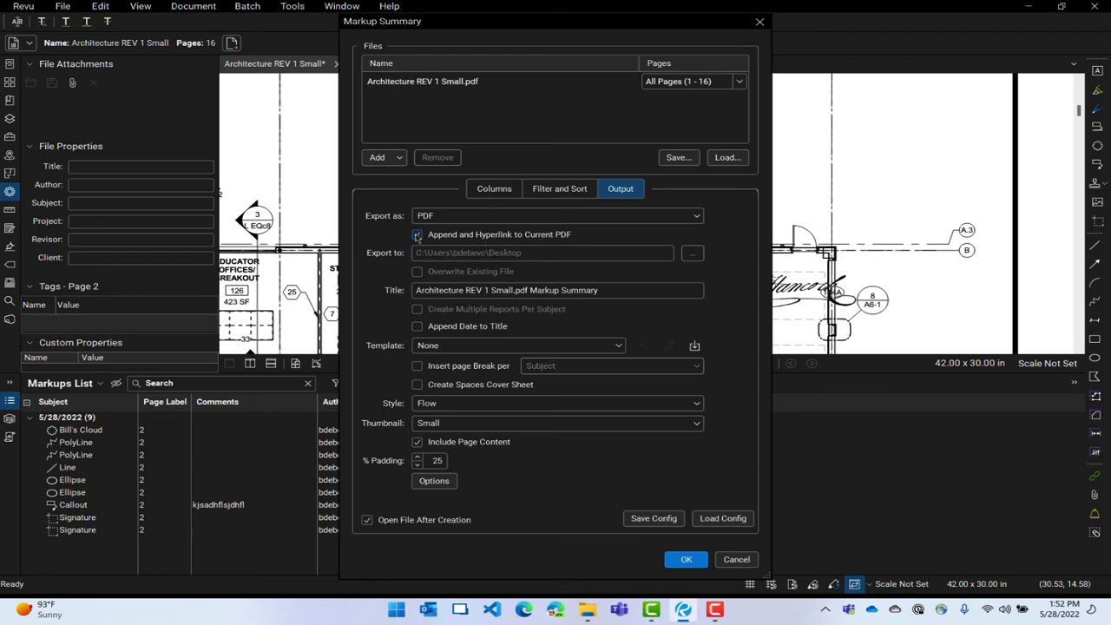
pyautogui.click(687, 560)
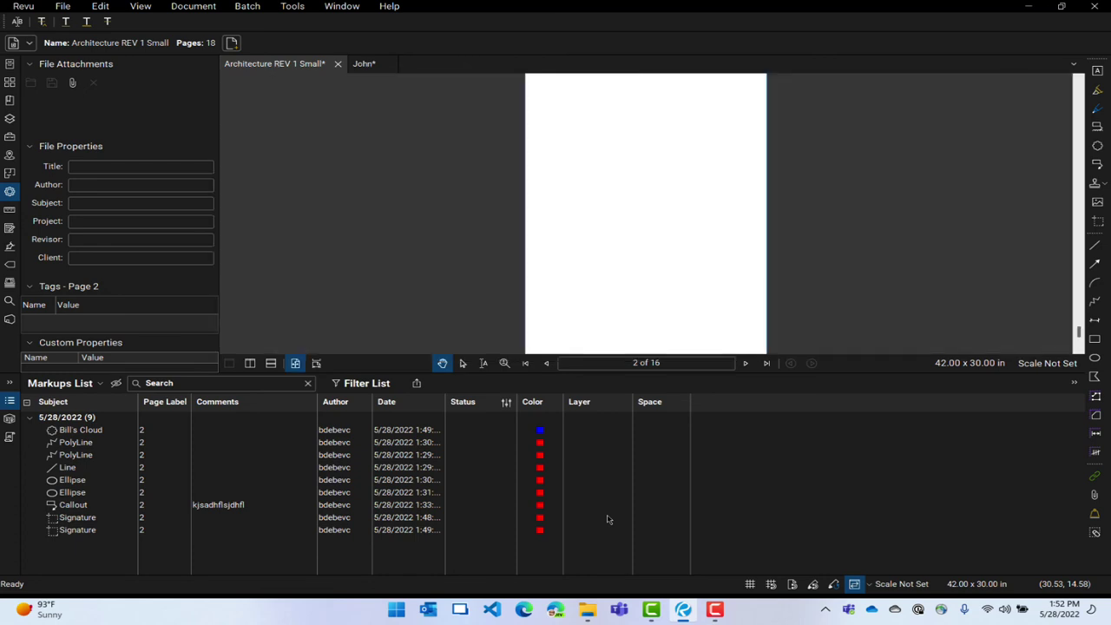
# Follow the callout thumbnail's hyperlink from the appended summary to the plan, and review the available summary export formats
pyautogui.scroll(3, 575, 132)
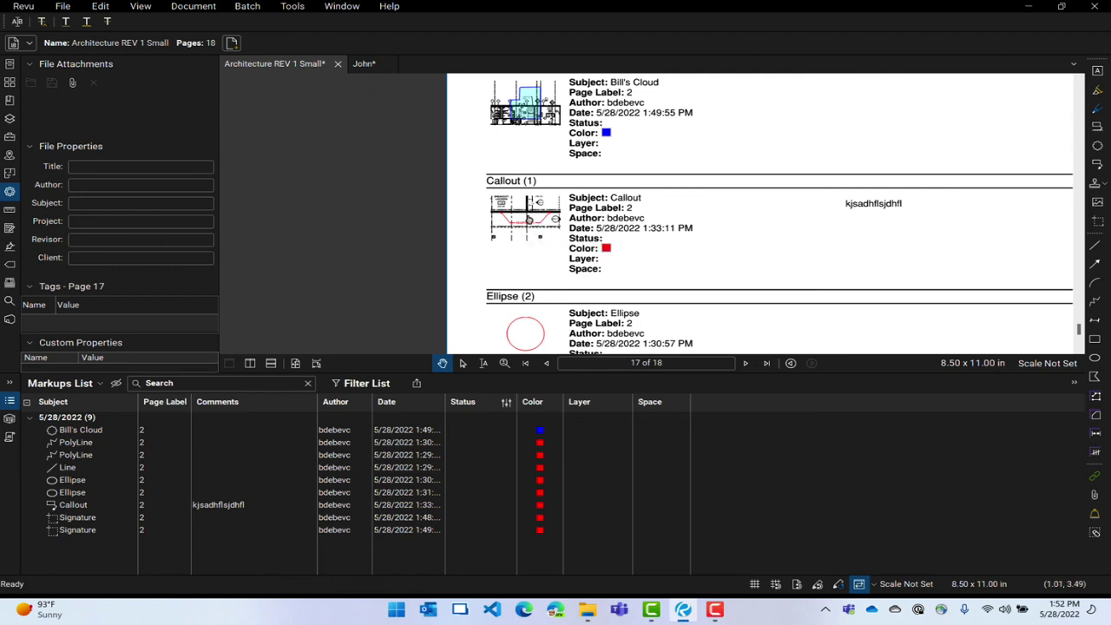
pyautogui.click(528, 219)
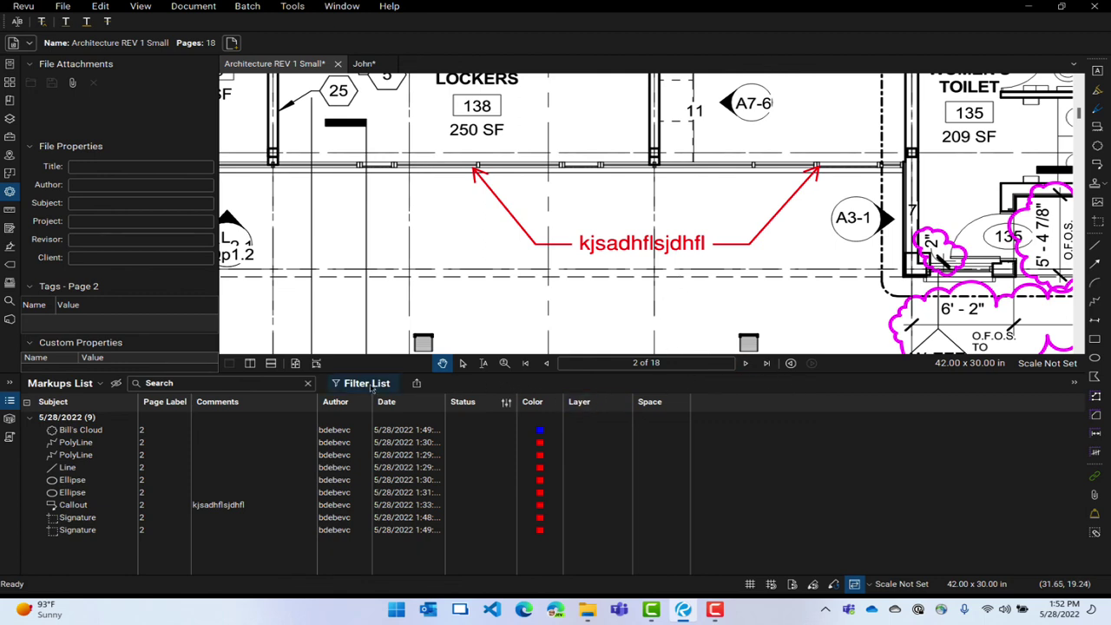
pyautogui.click(417, 385)
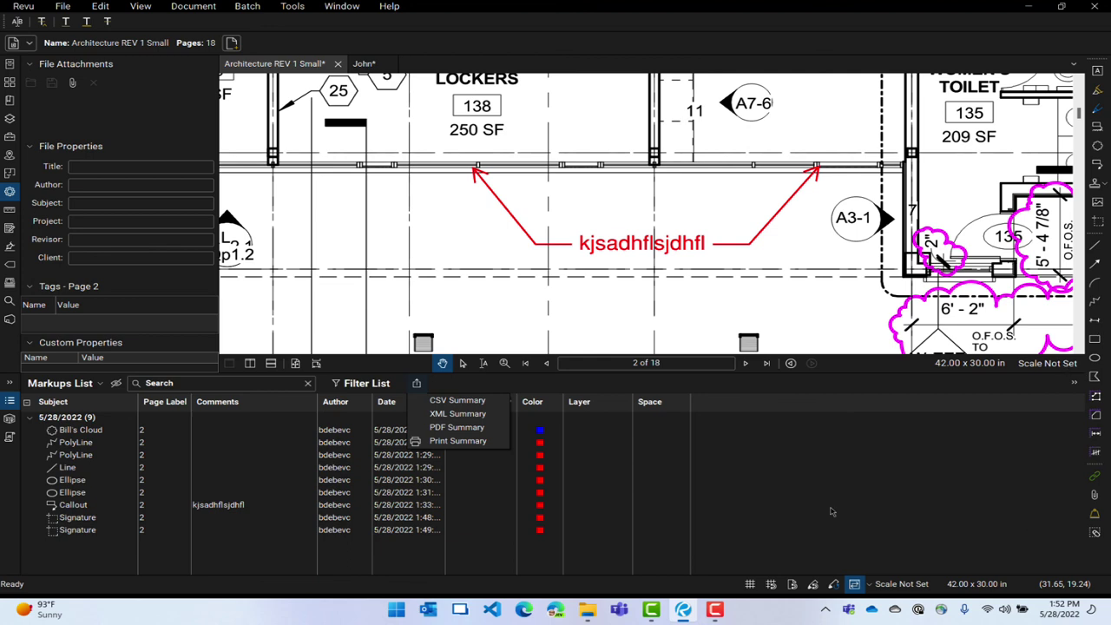
pyautogui.click(417, 383)
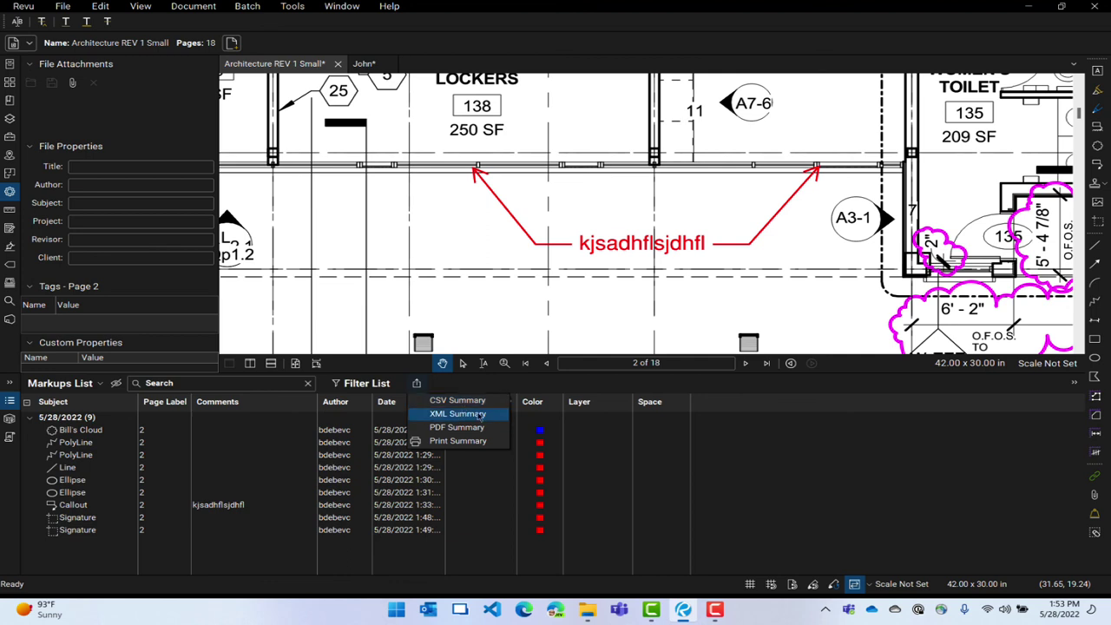
# Dismiss the export formats, bring the whole floor plan into view and reduce the height of the Markups List
pyautogui.click(694, 468)
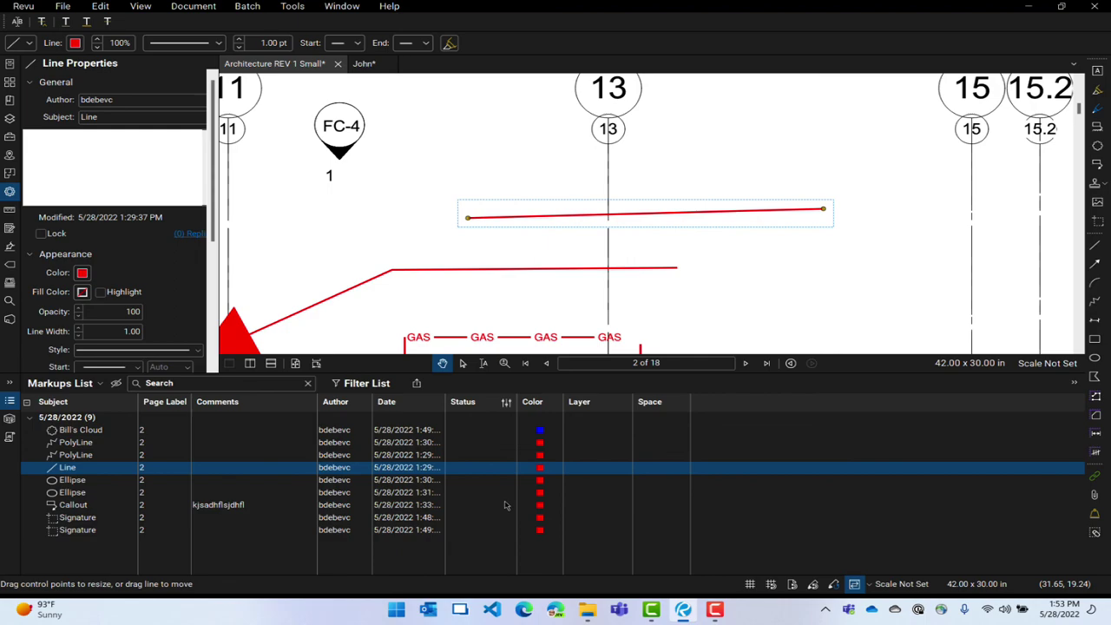
pyautogui.scroll(-10, 410, 200)
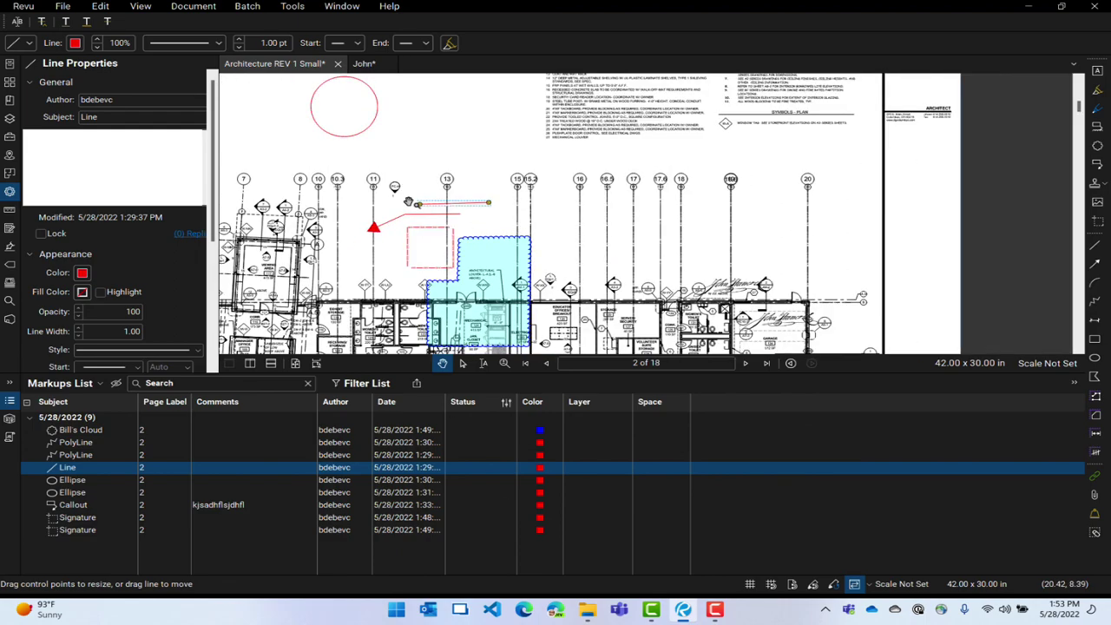
pyautogui.moveTo(428, 249); pyautogui.dragTo(655, 162)
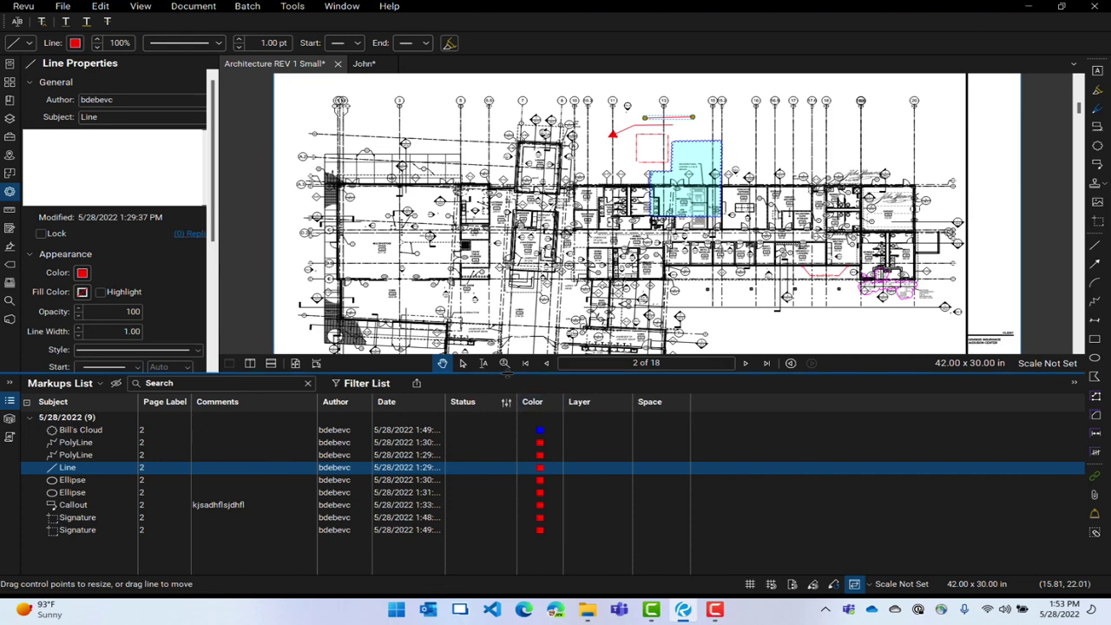
pyautogui.moveTo(508, 375); pyautogui.dragTo(508, 466)
pyautogui.moveTo(501, 501); pyautogui.dragTo(486, 466)
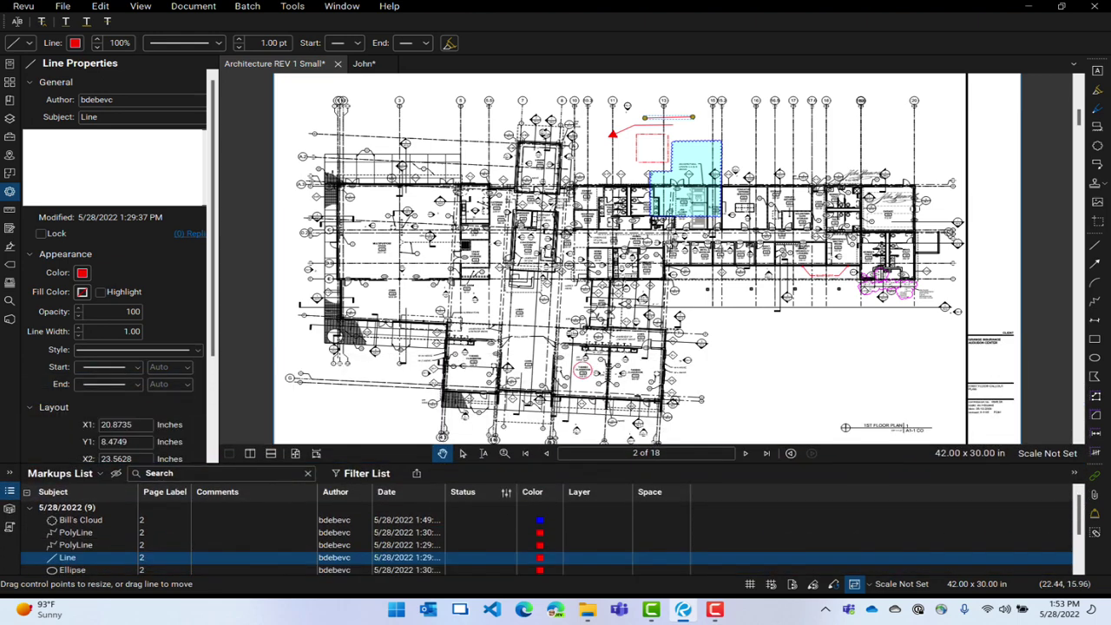